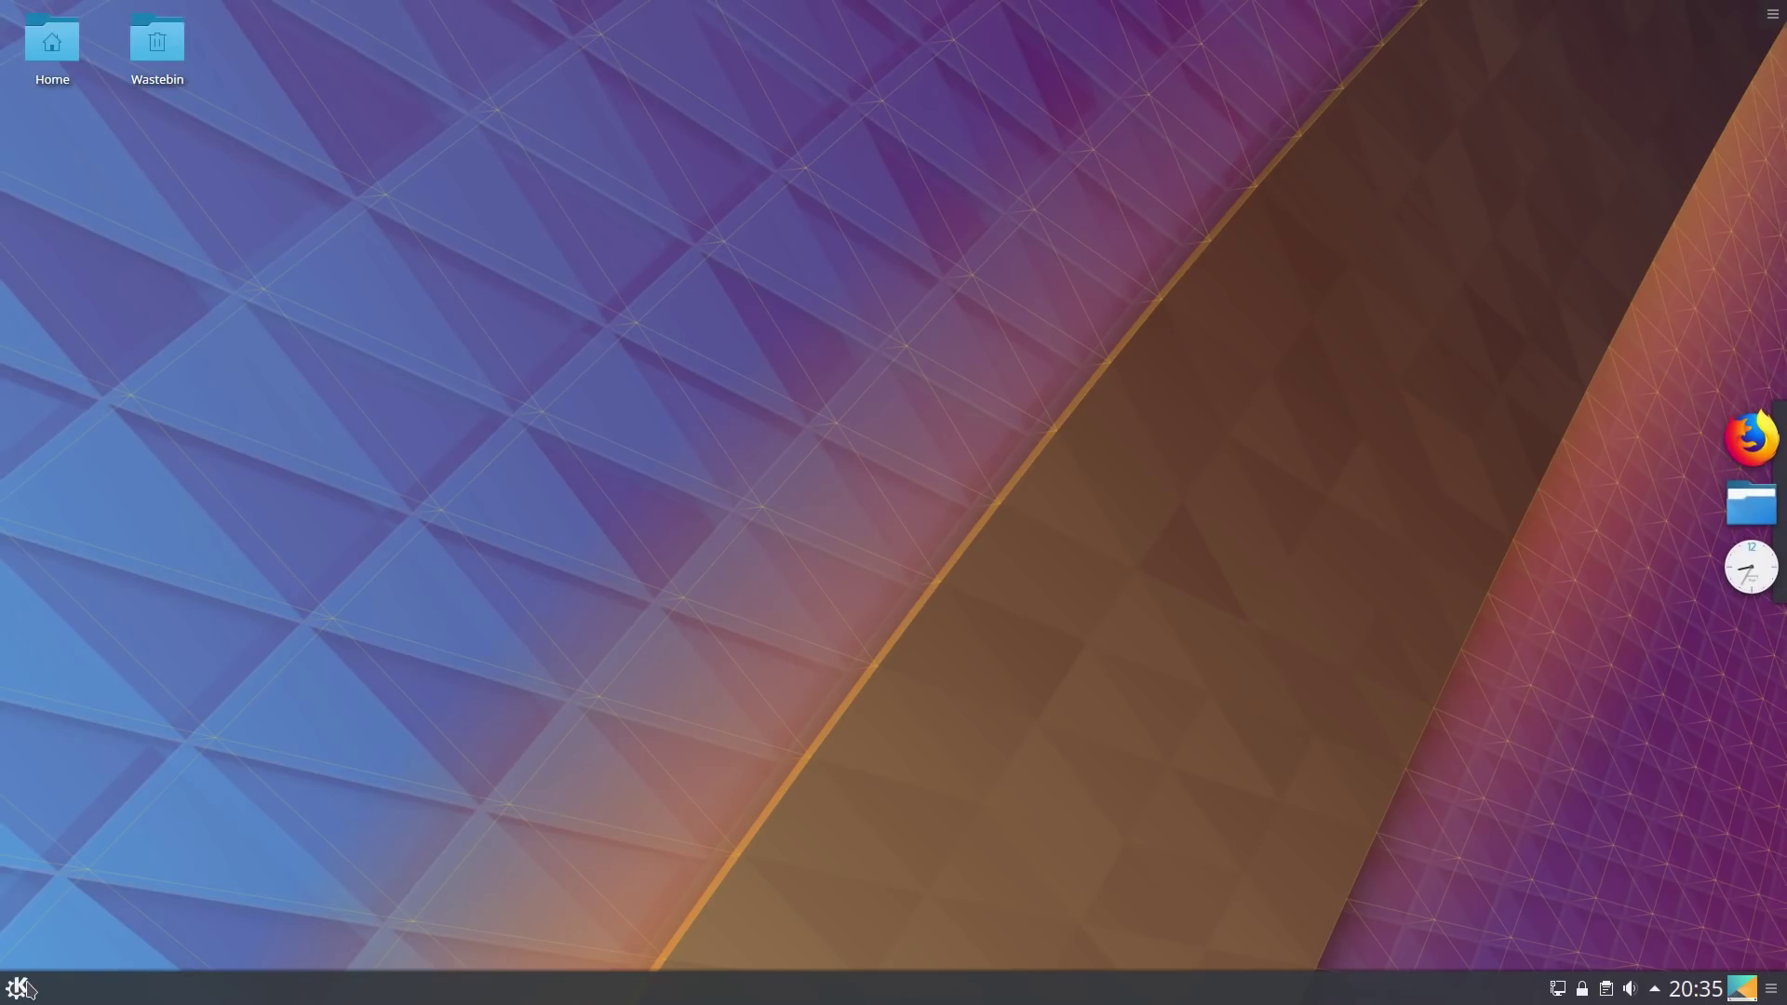
Open Muon Package Manager and search the packages for plasma-wayland.
{"action": "type", "text": "muon"}
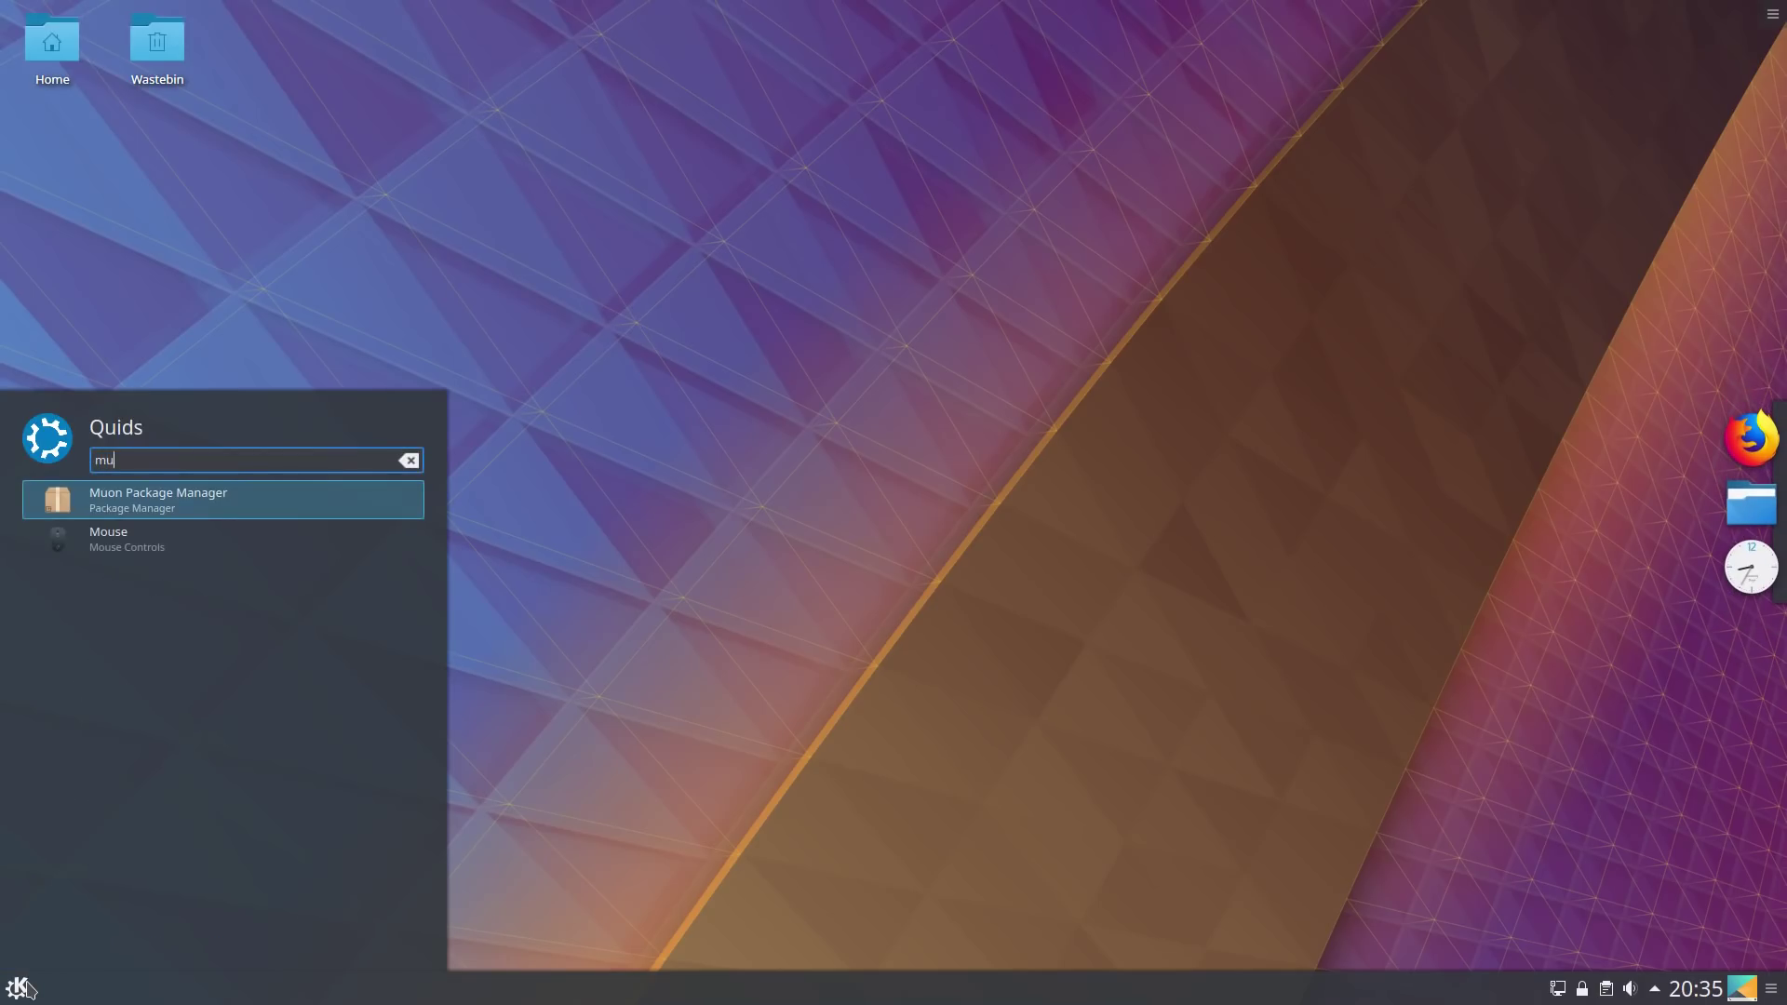
{"action": "left_click", "coordinate": [200, 504]}
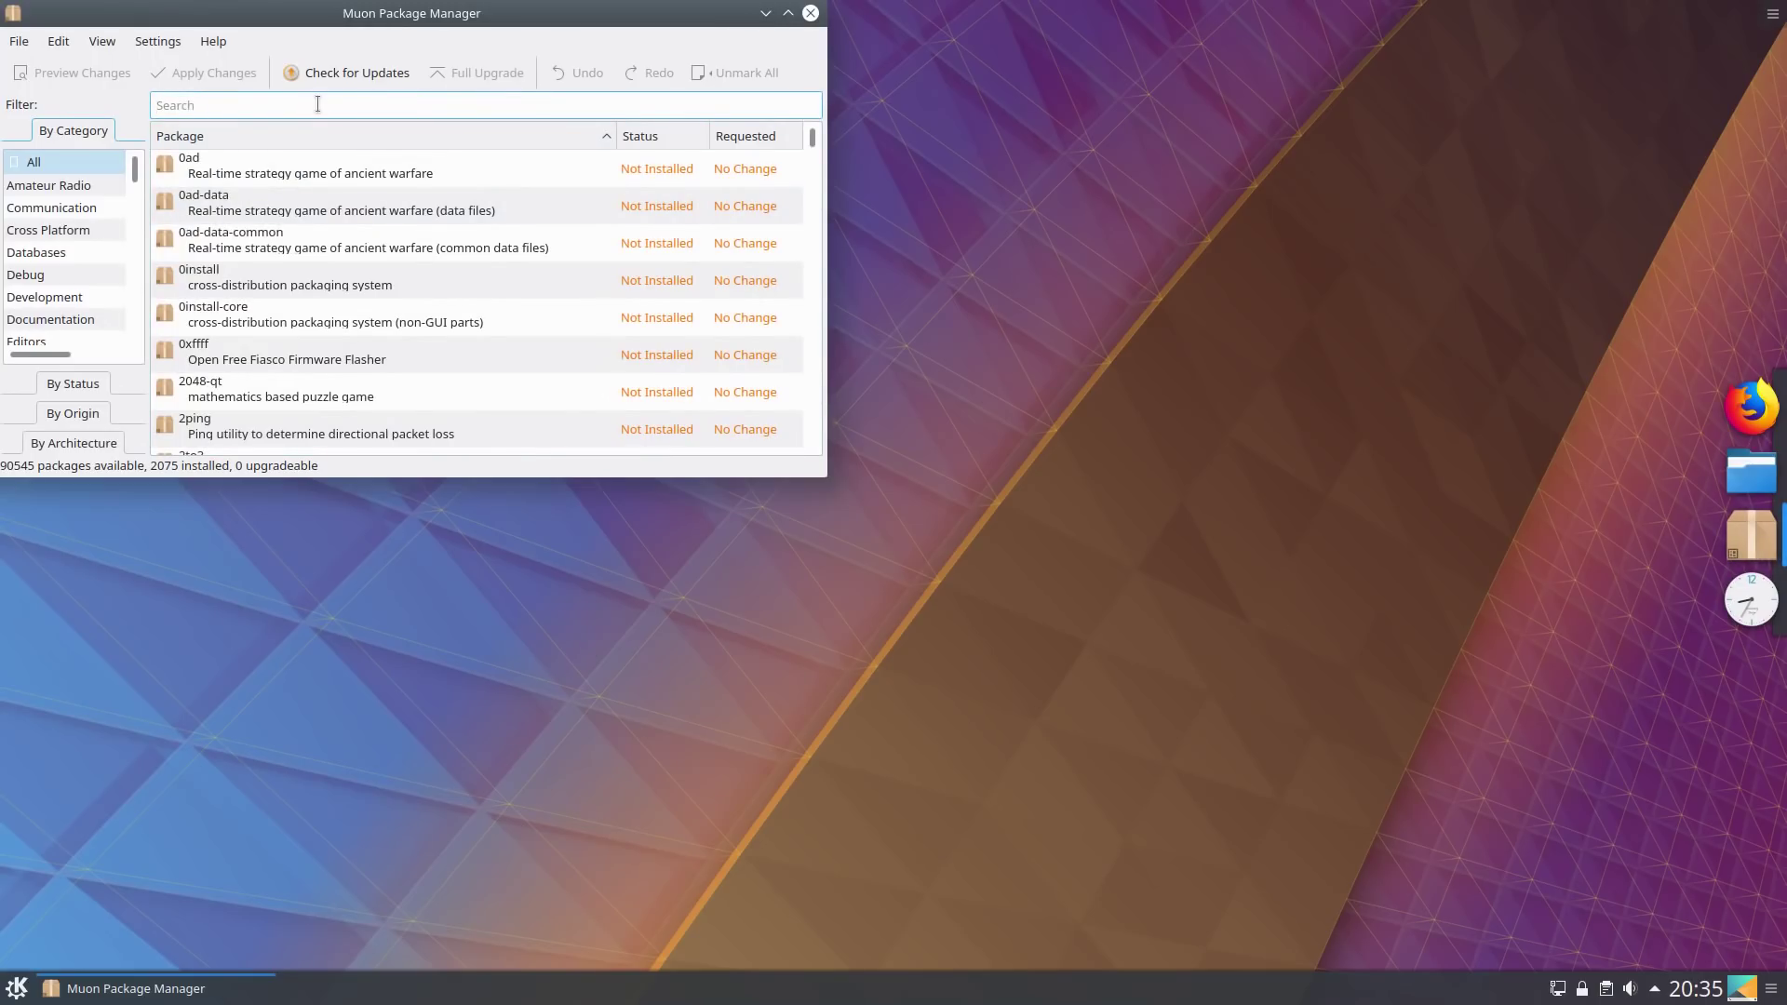
{"action": "type", "text": "plasma"}
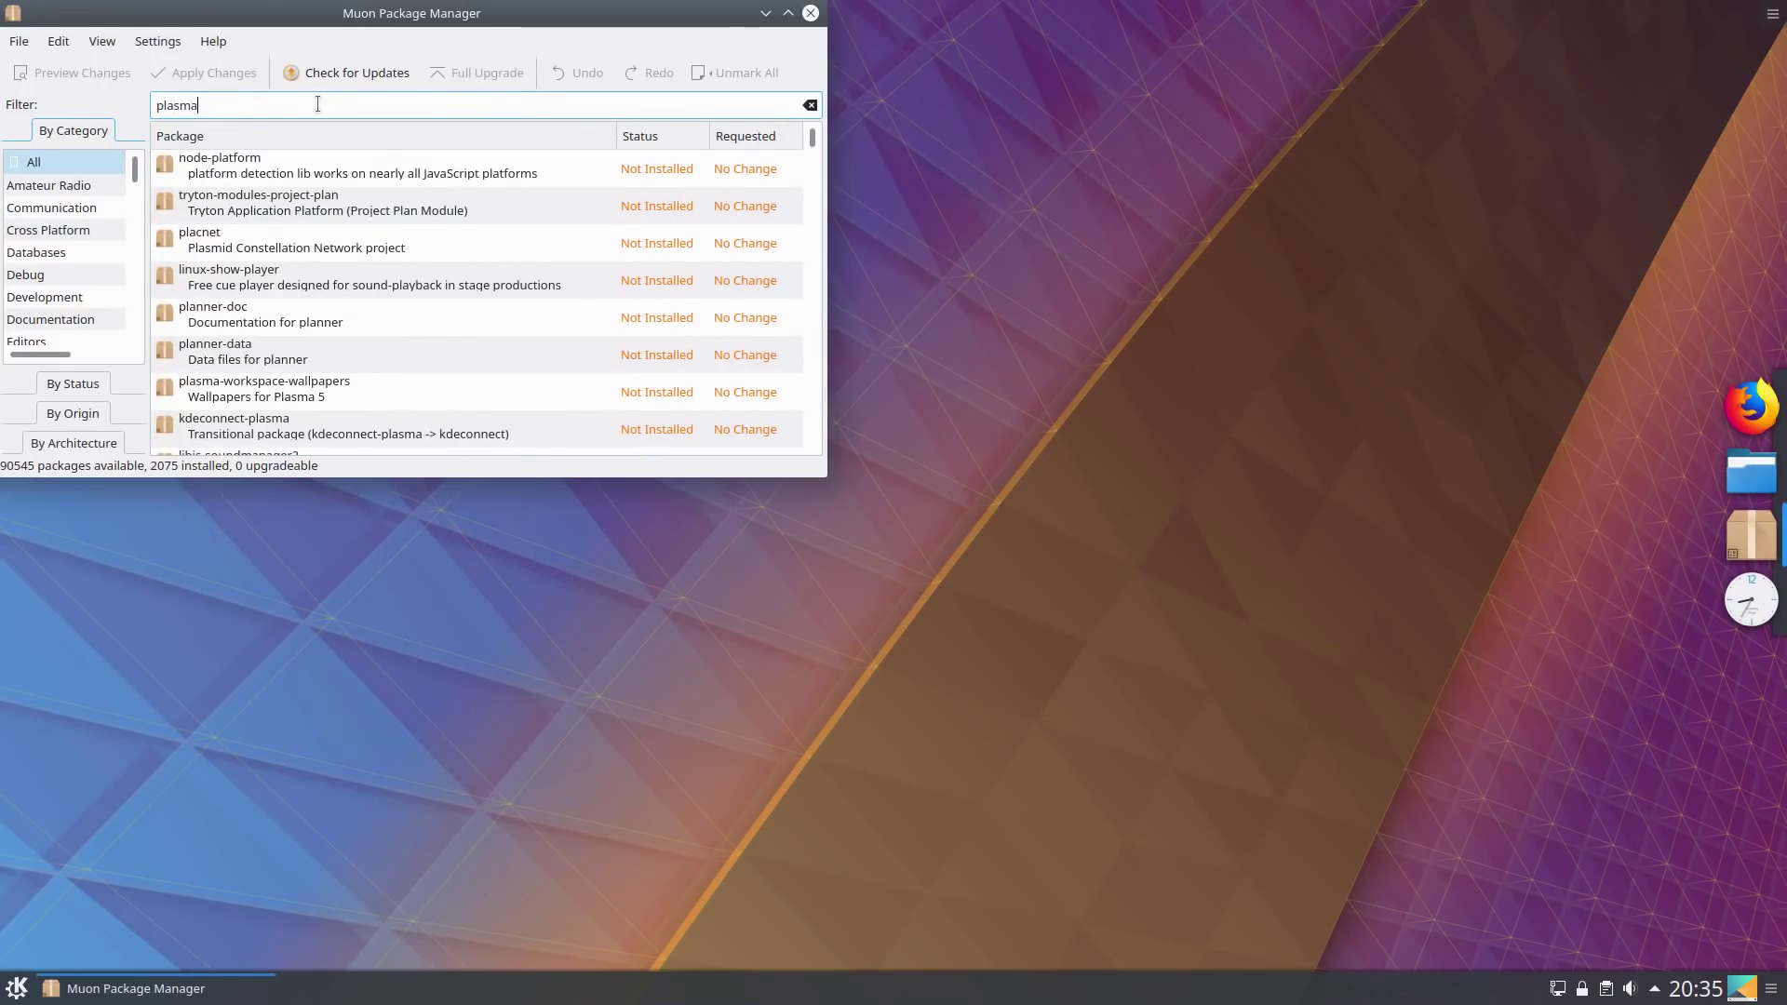
{"action": "type", "text": "-wayland"}
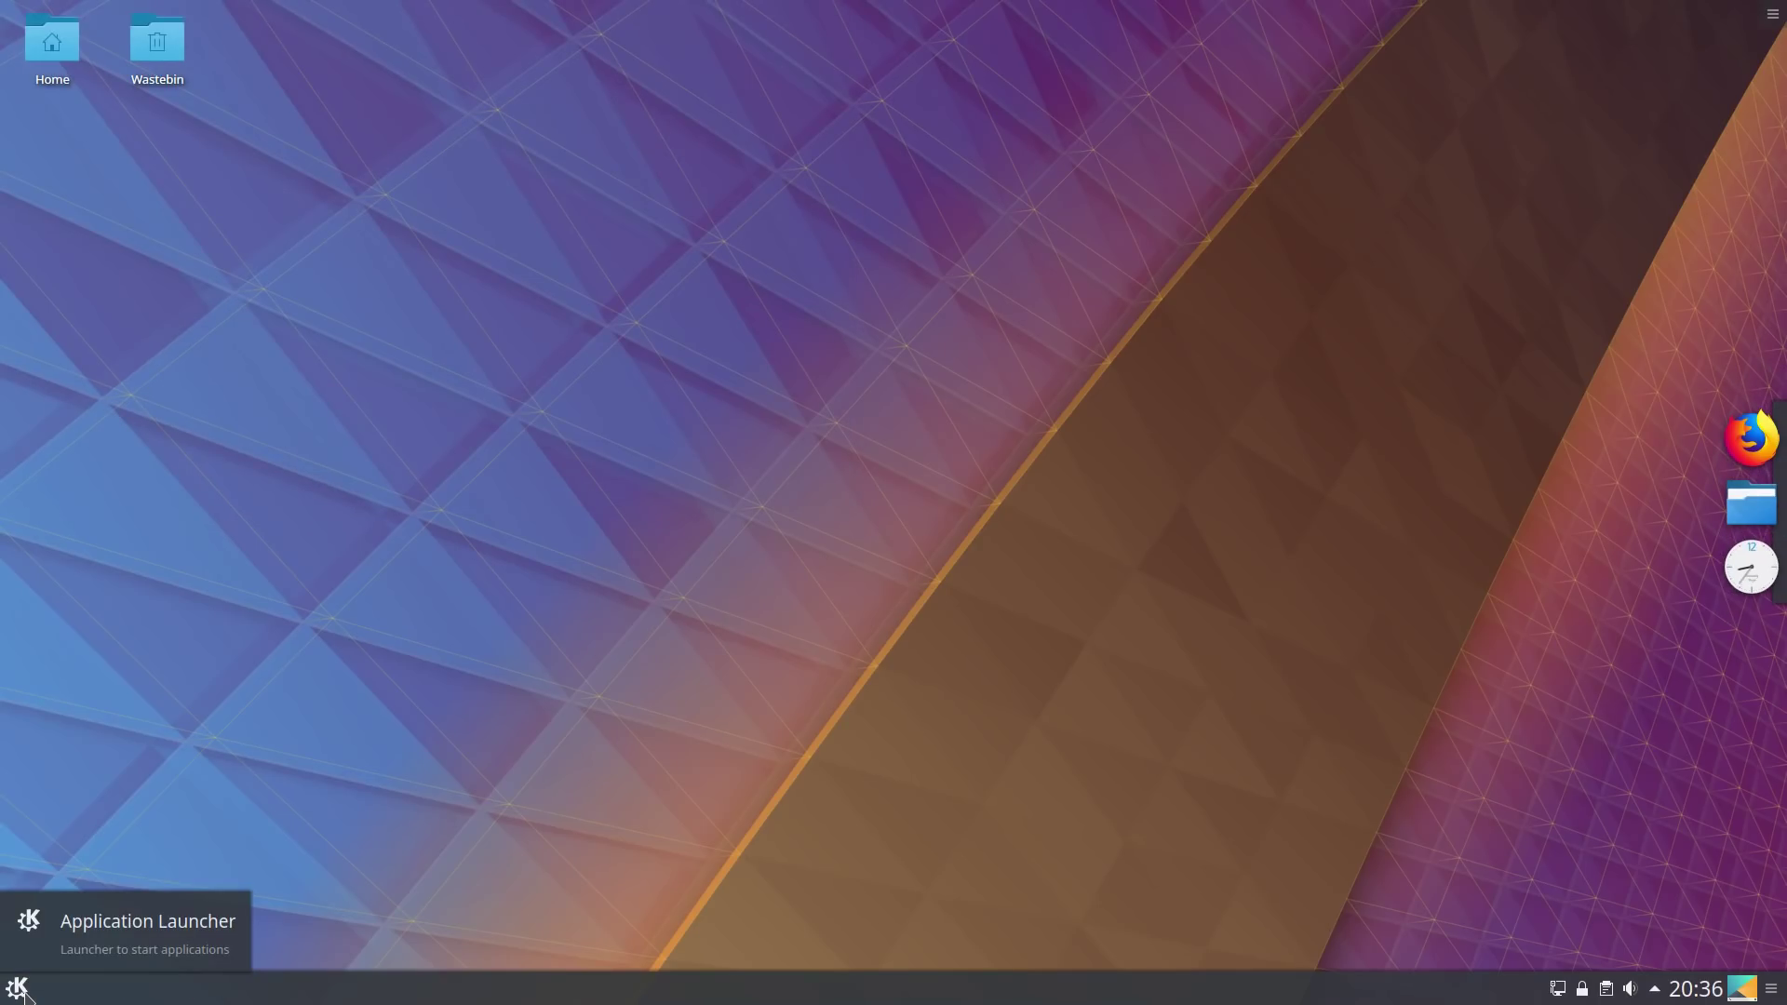
Open LibreOffice, check its version information from a new Writer document, and close Writer.
{"action": "left_click", "coordinate": [20, 992]}
{"action": "left_click", "coordinate": [260, 669]}
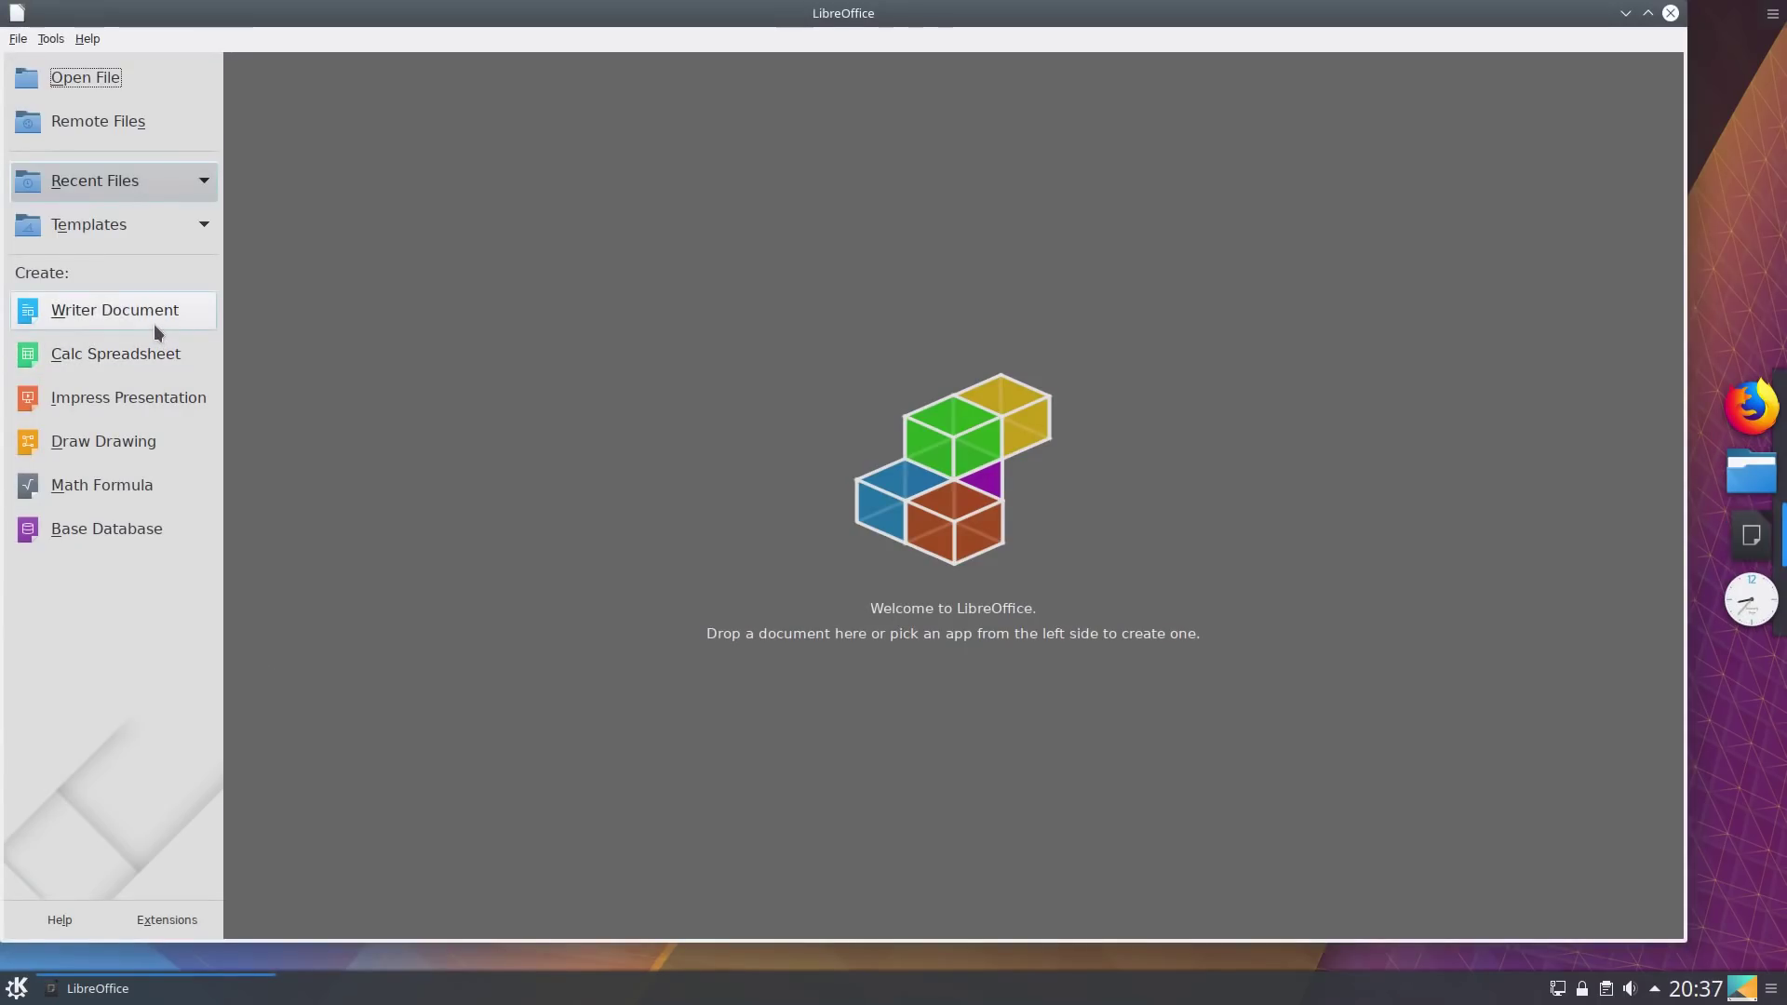
{"action": "left_click", "coordinate": [155, 322]}
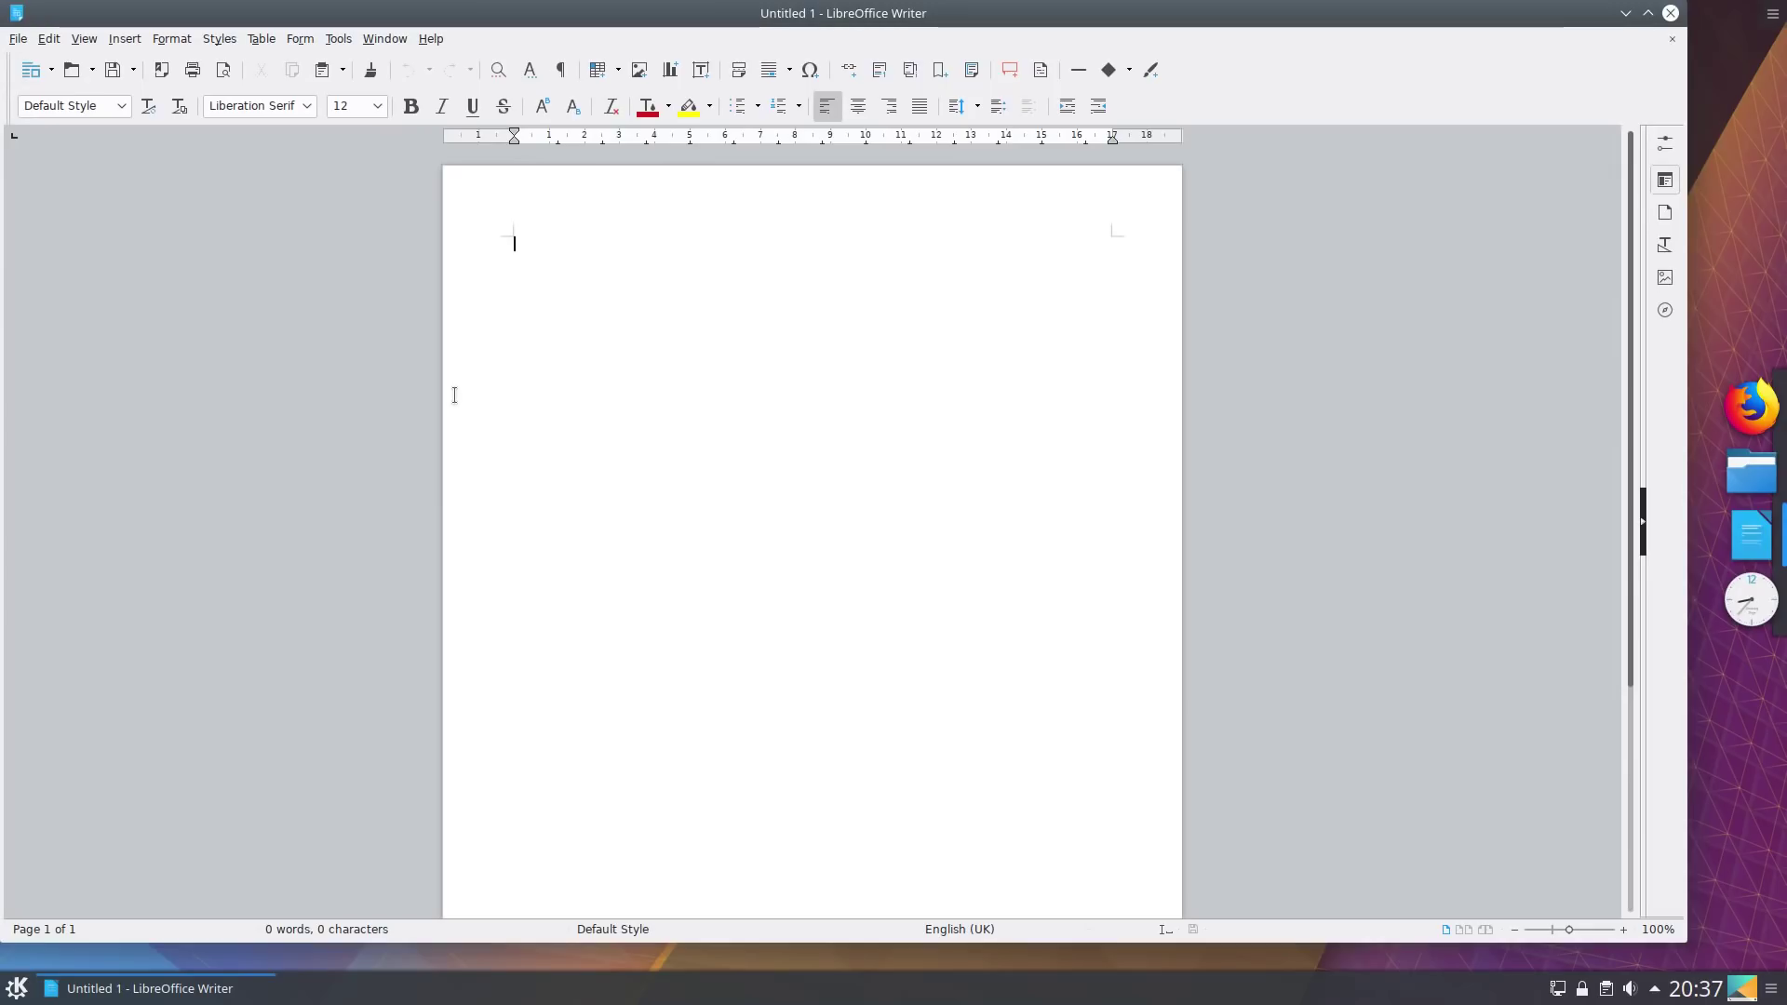
{"action": "left_click", "coordinate": [427, 38]}
{"action": "left_click", "coordinate": [542, 277]}
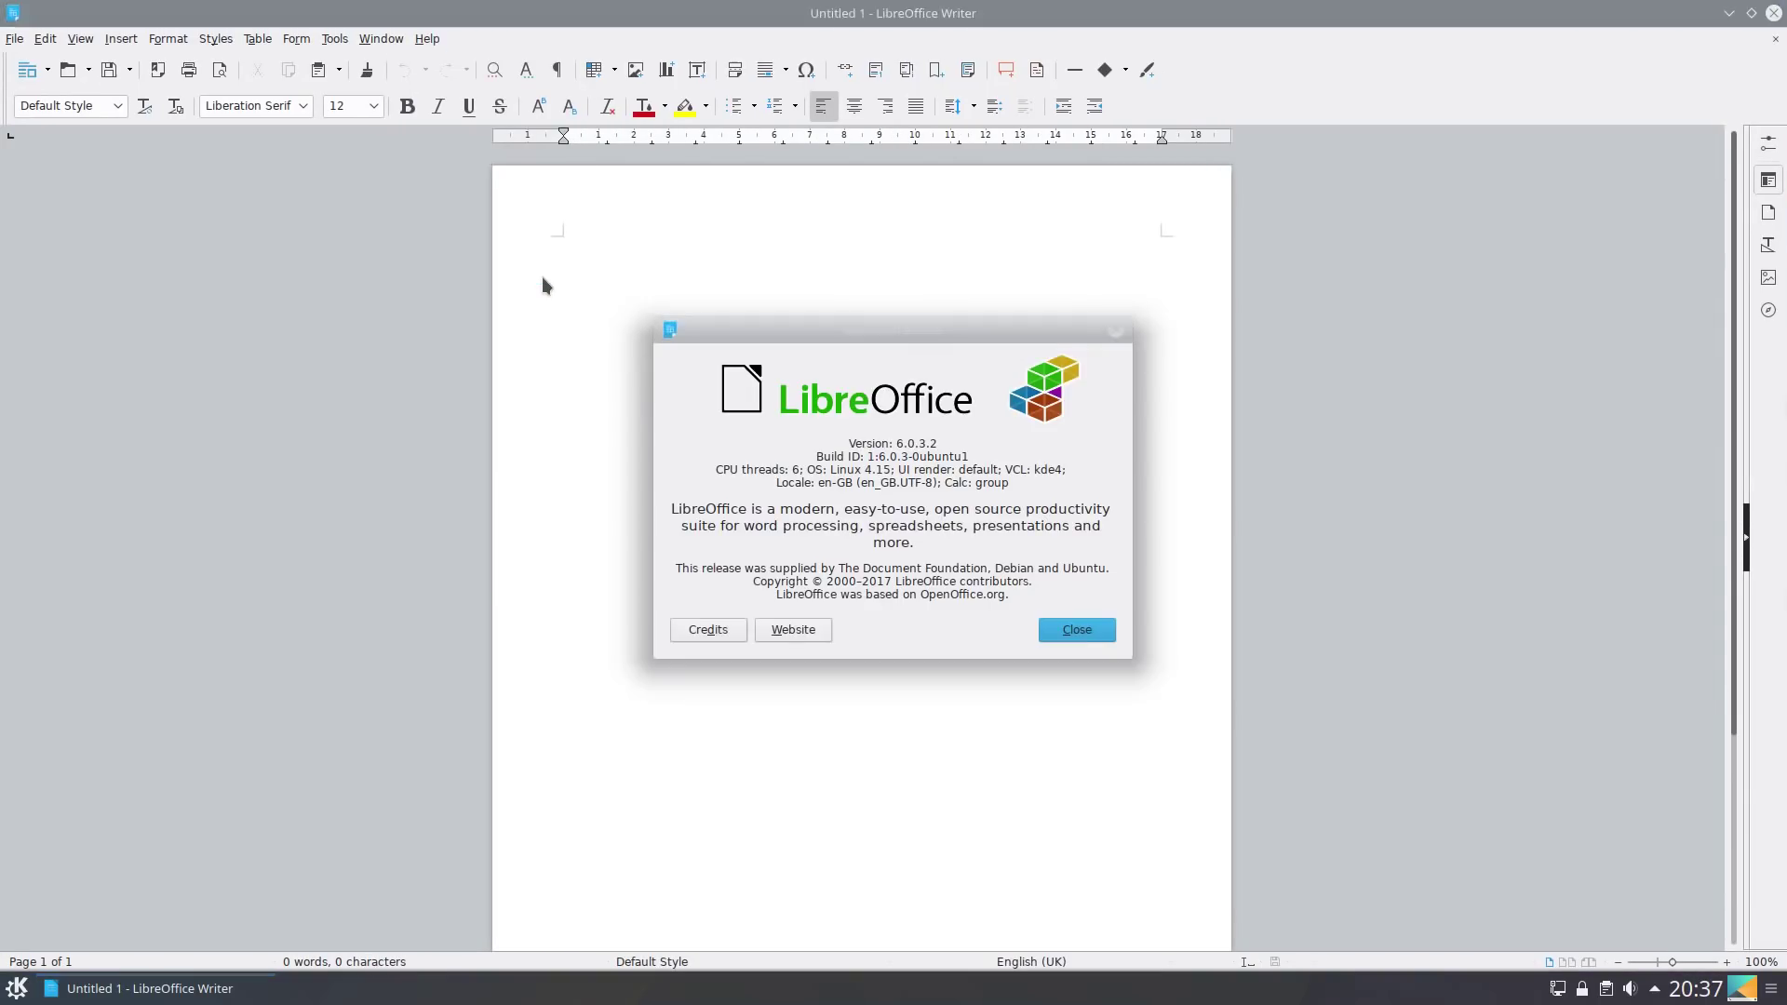
{"action": "left_click", "coordinate": [1092, 638]}
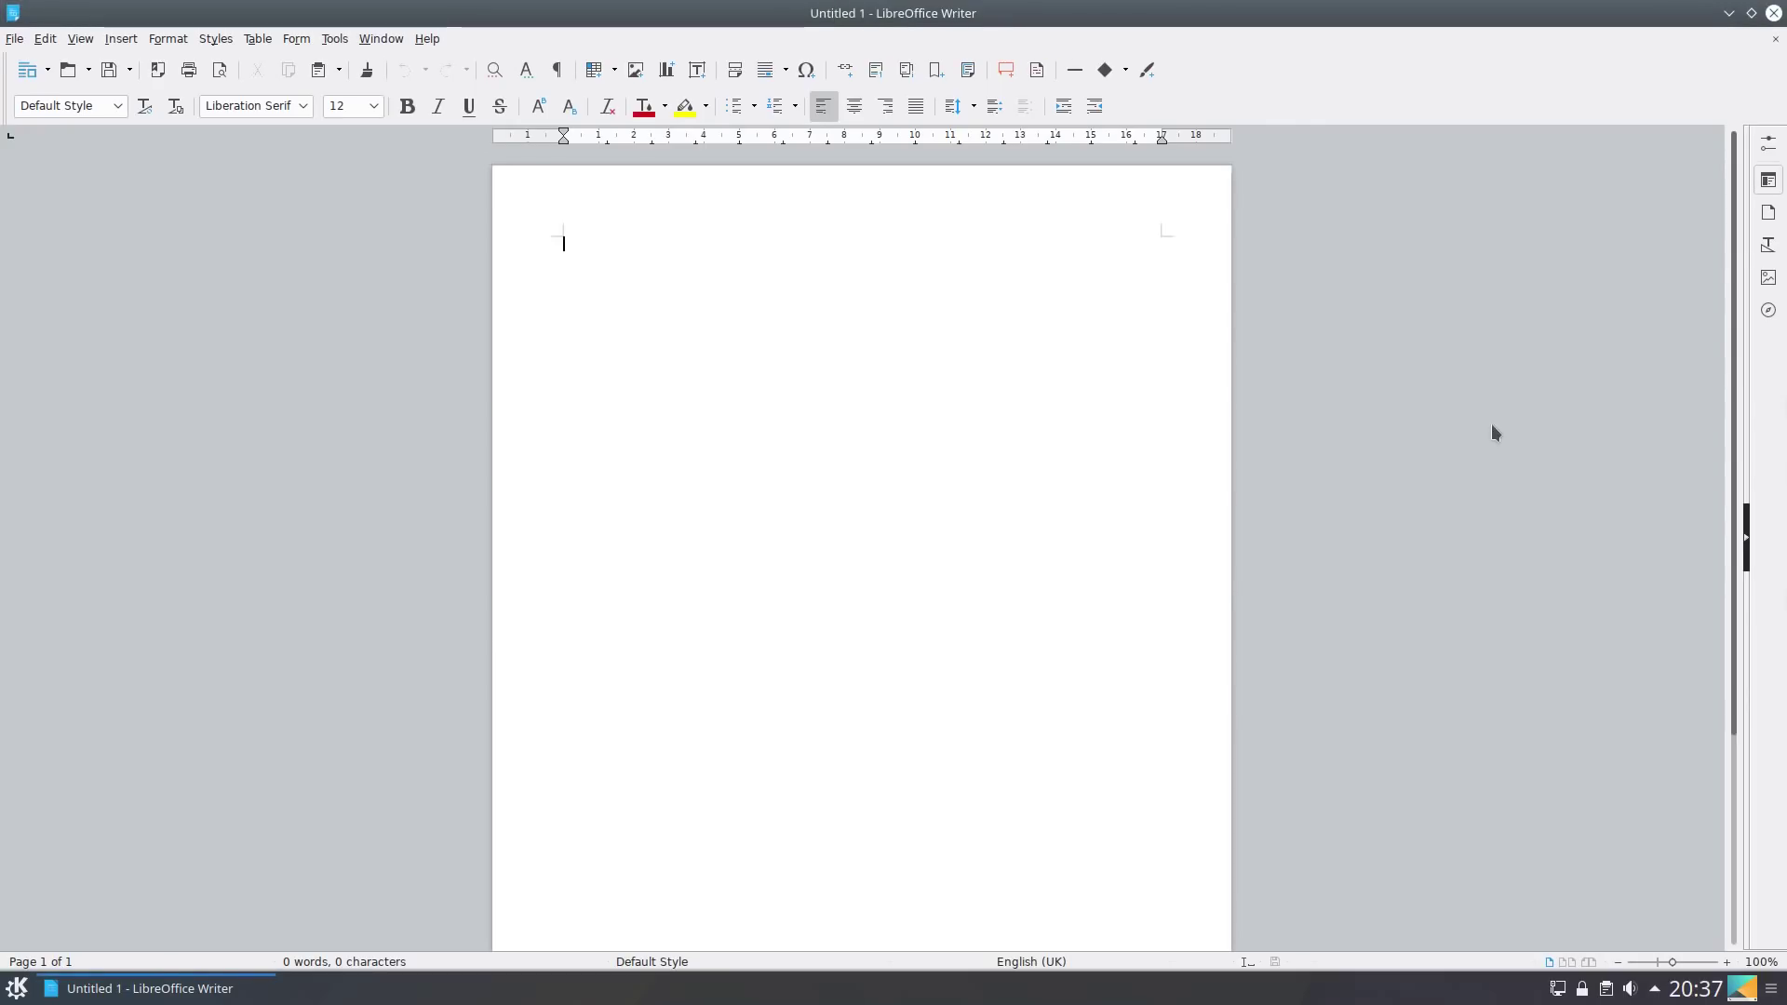
{"action": "left_click", "coordinate": [1773, 13]}
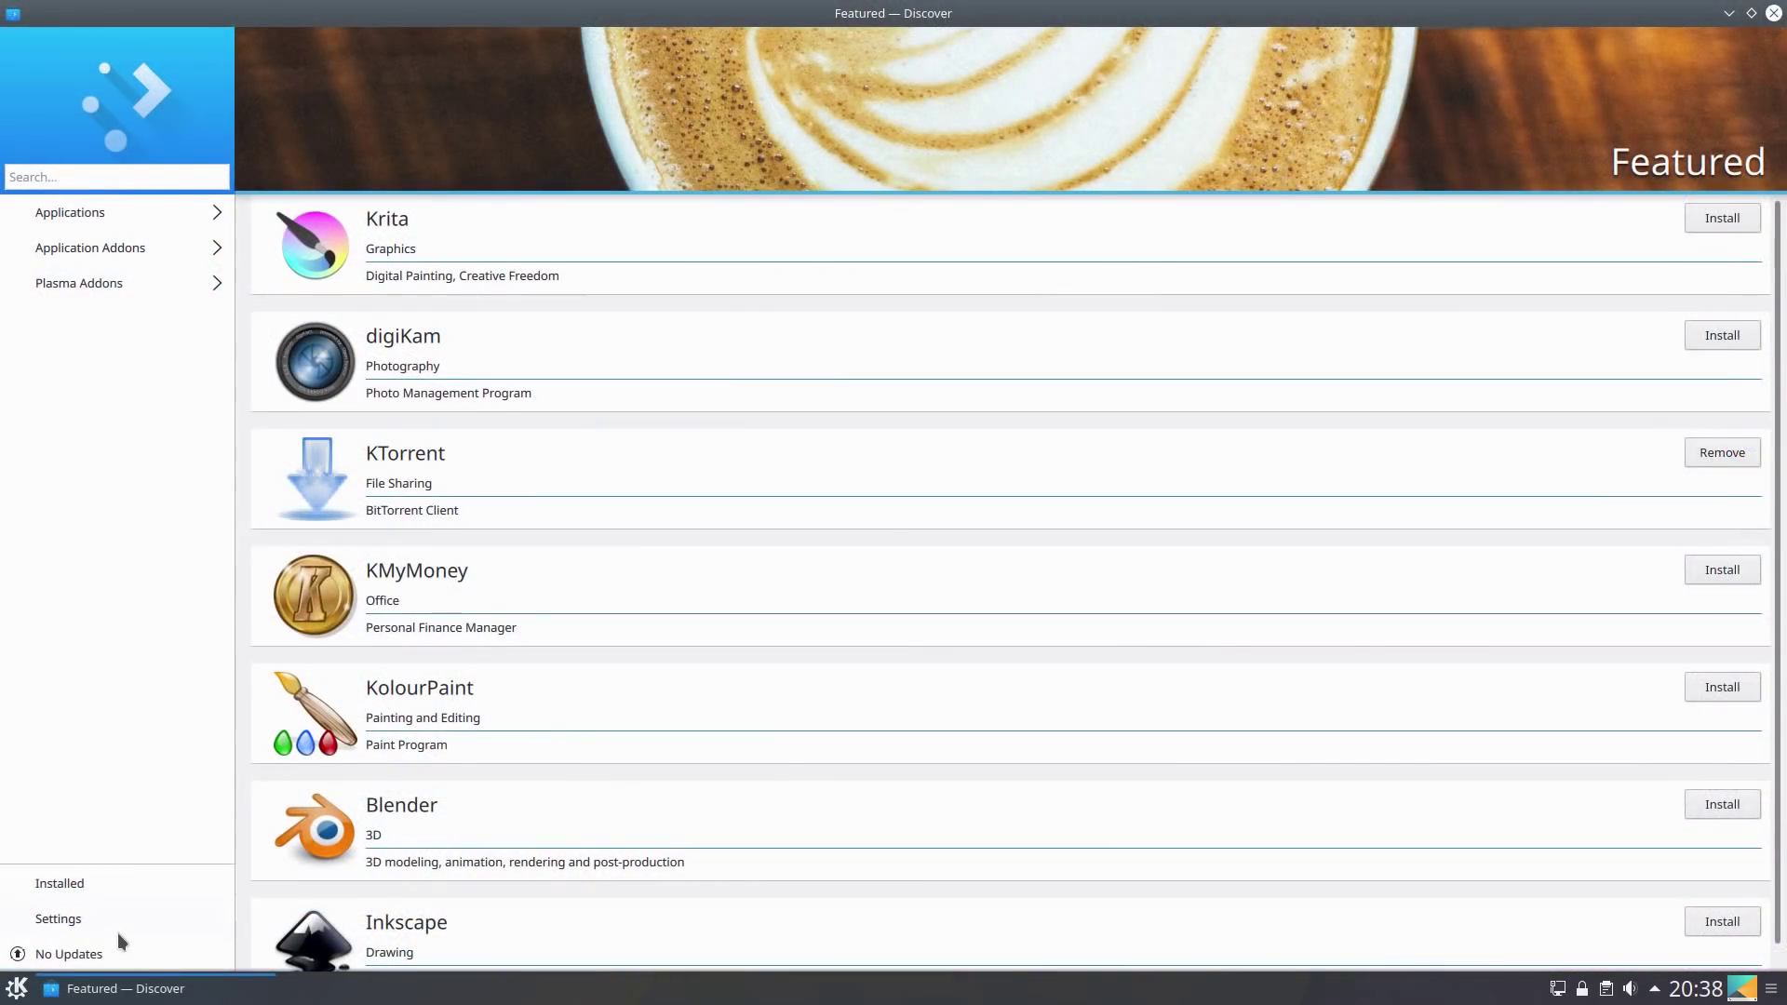
Review the software sources in Discover's settings and search the applications for snap.
{"action": "left_click", "coordinate": [70, 921]}
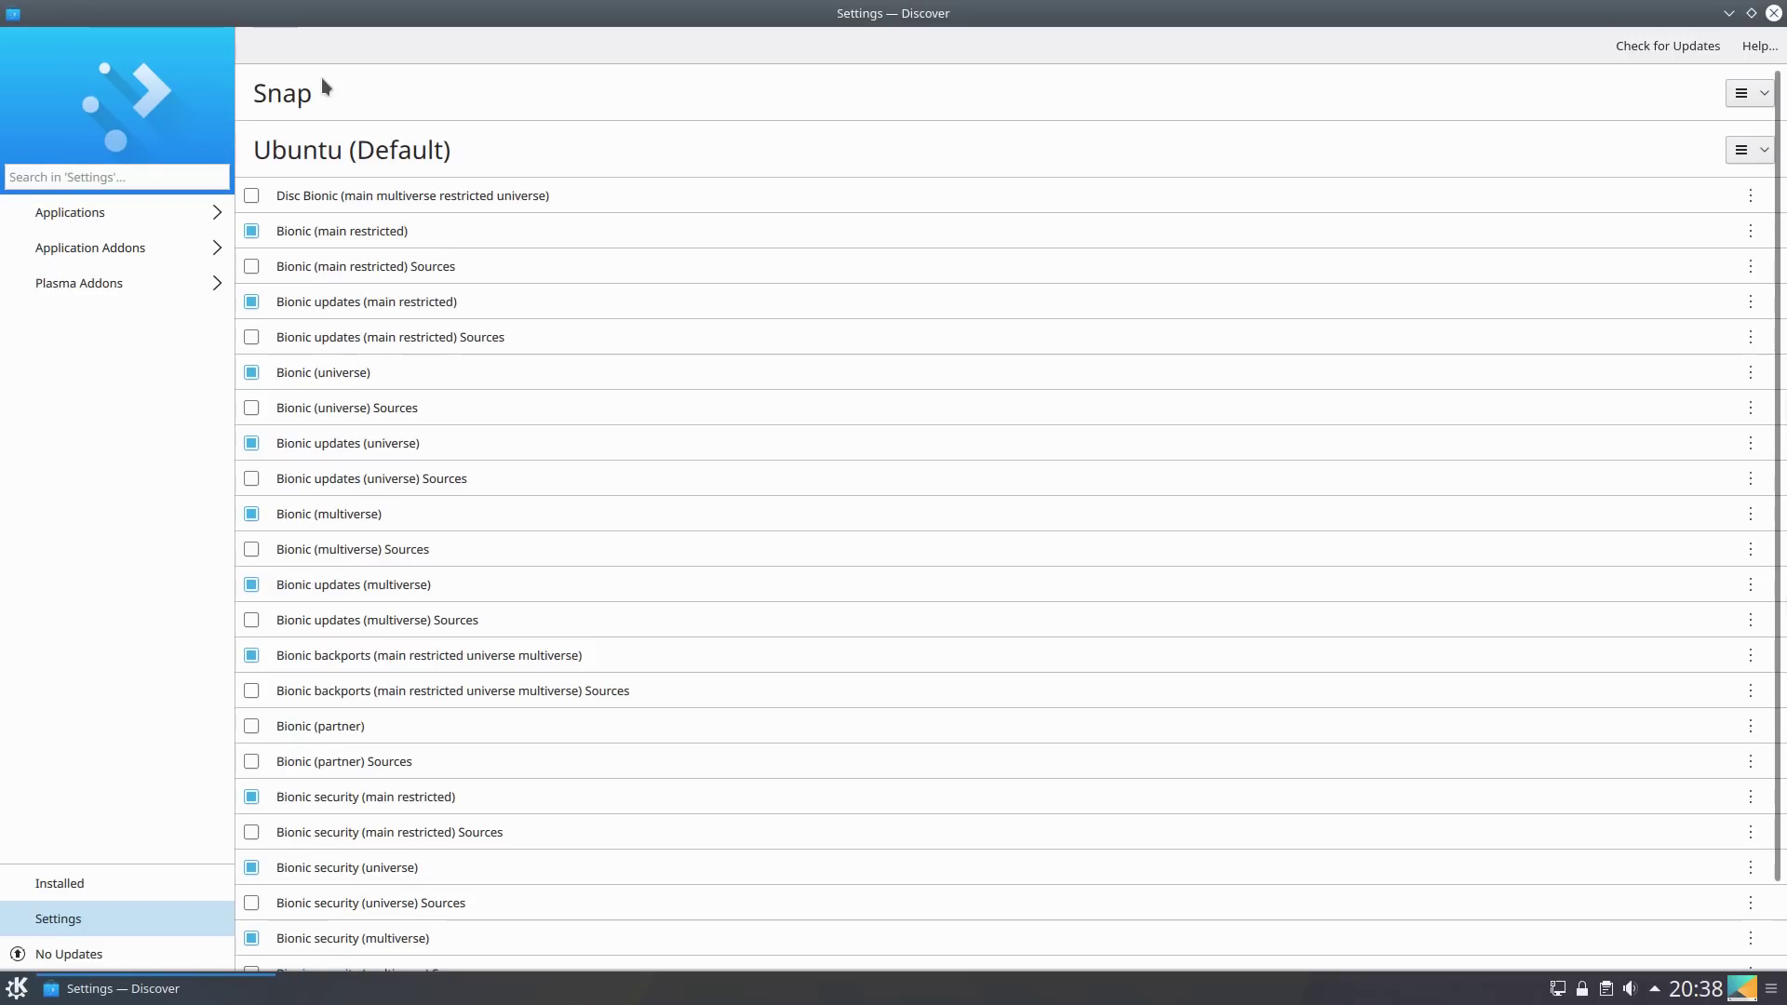
{"action": "left_click", "coordinate": [156, 183]}
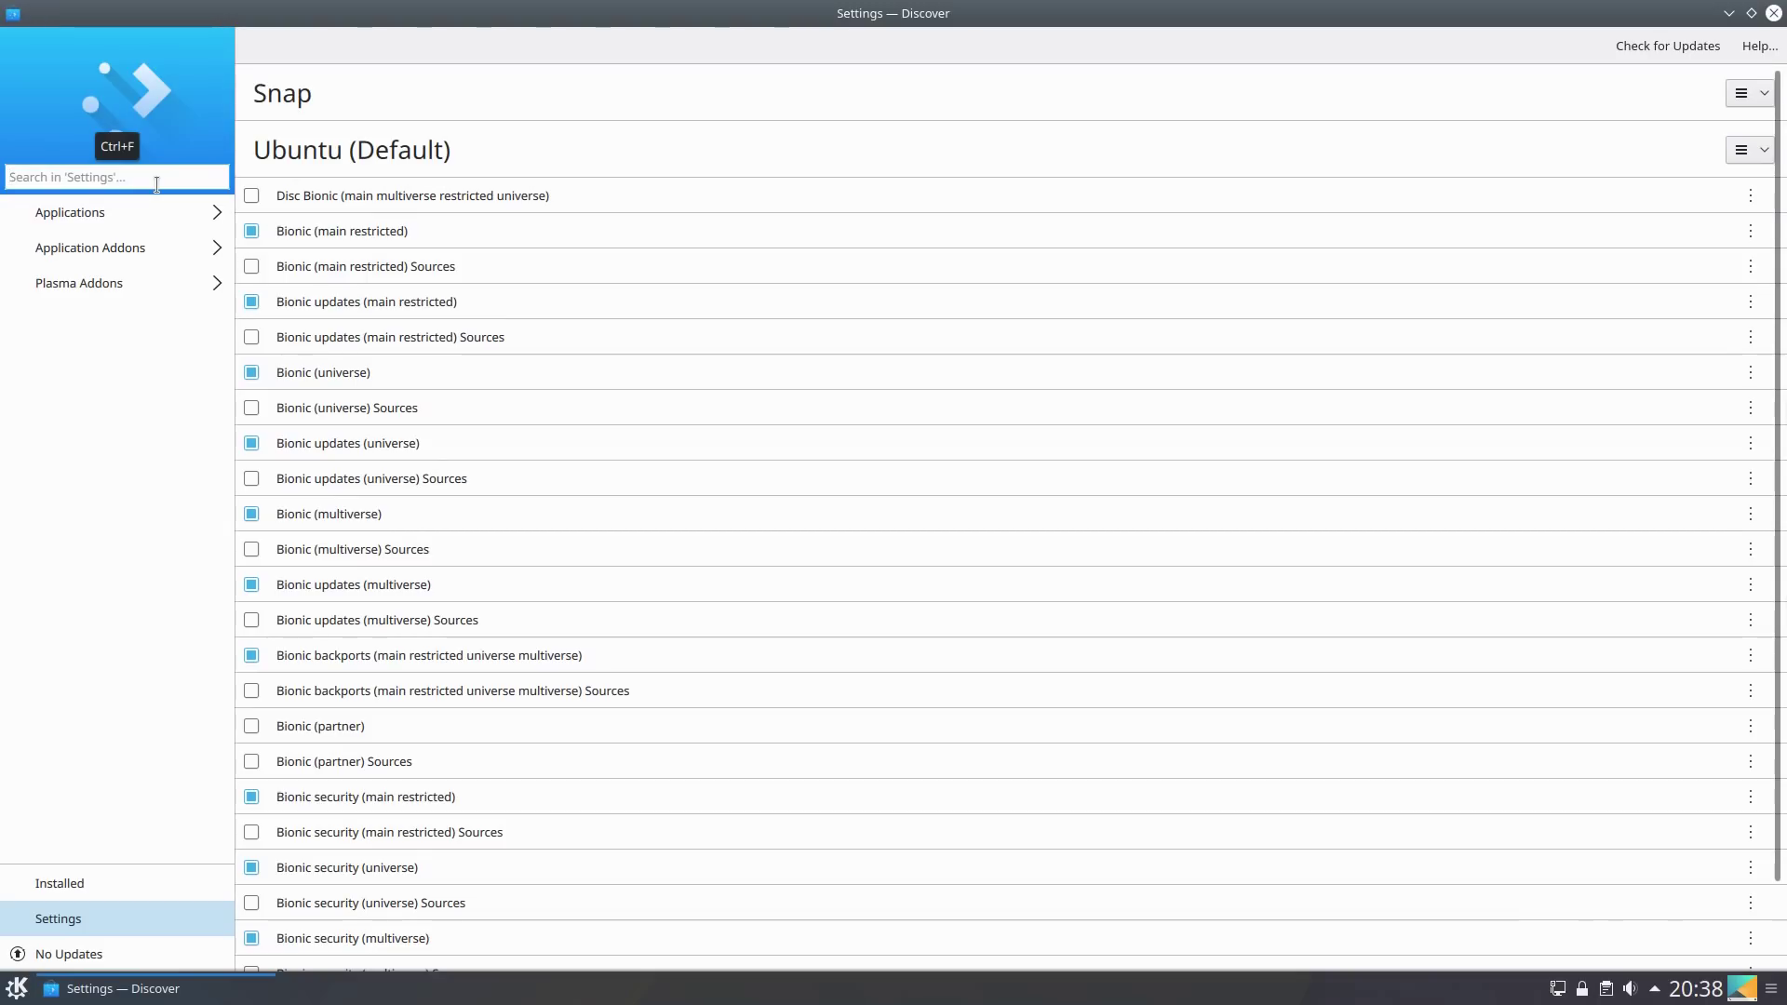
{"action": "type", "text": "snap"}
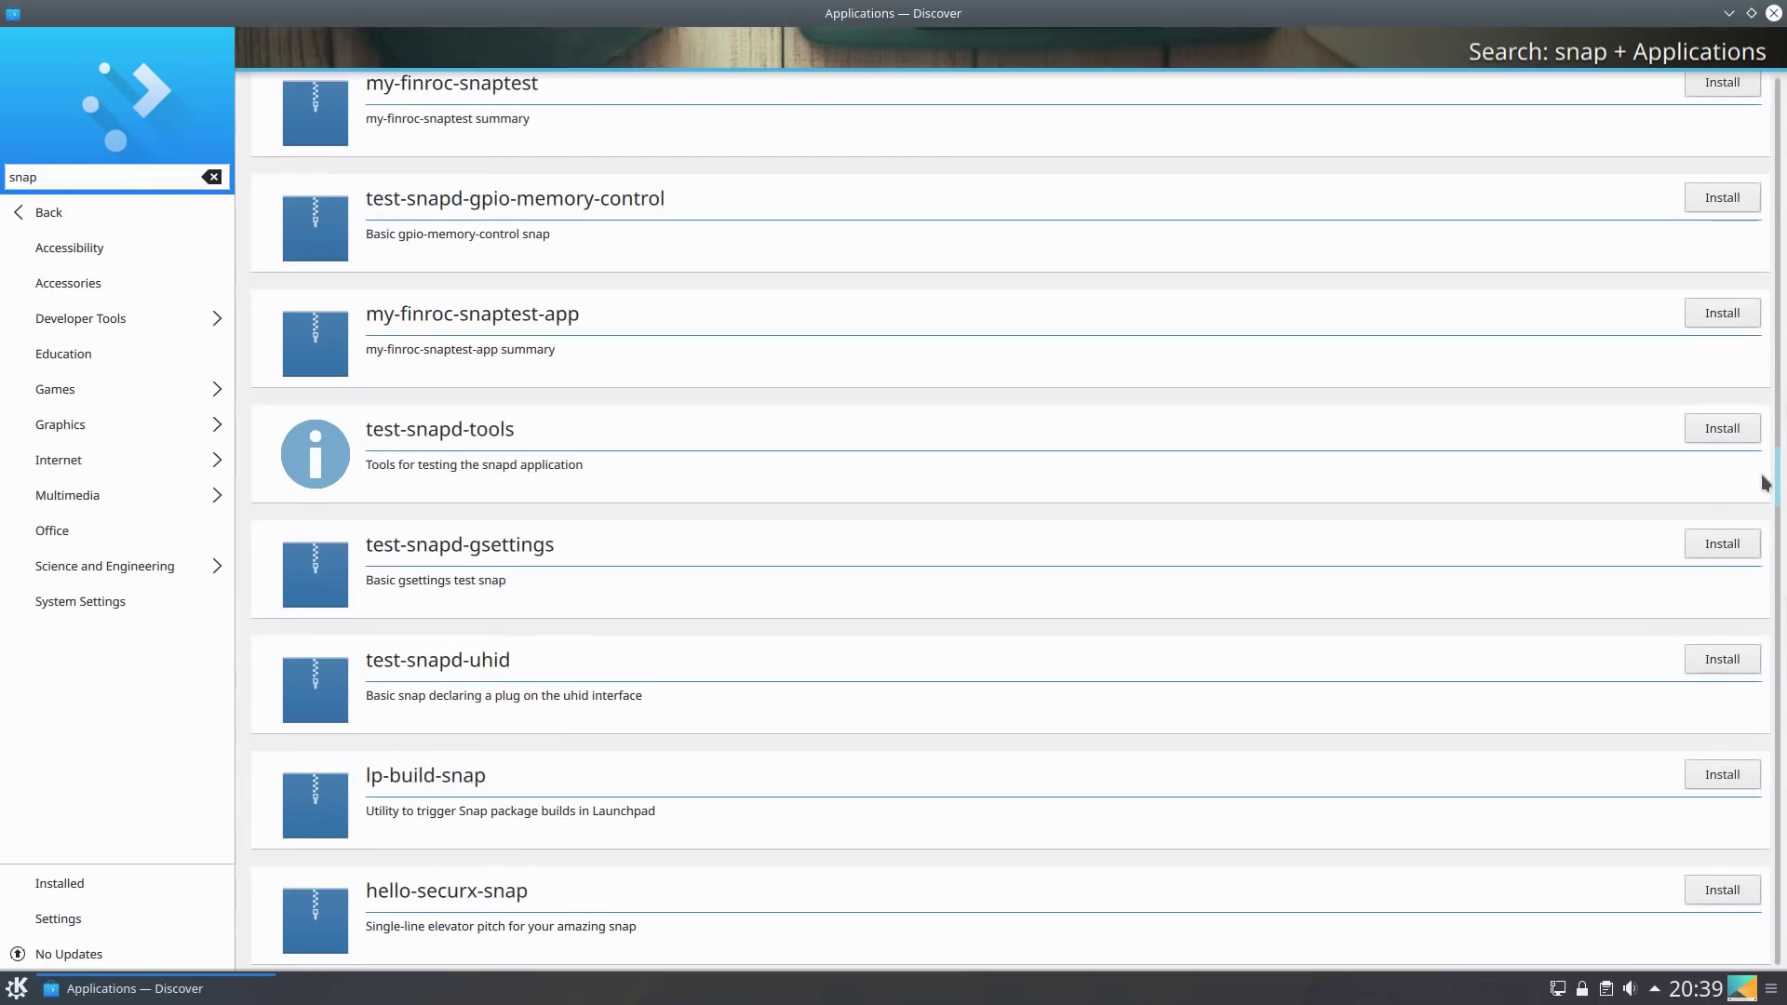
{"action": "scroll", "coordinate": [1763, 512], "scroll_direction": "down", "scroll_amount": 3}
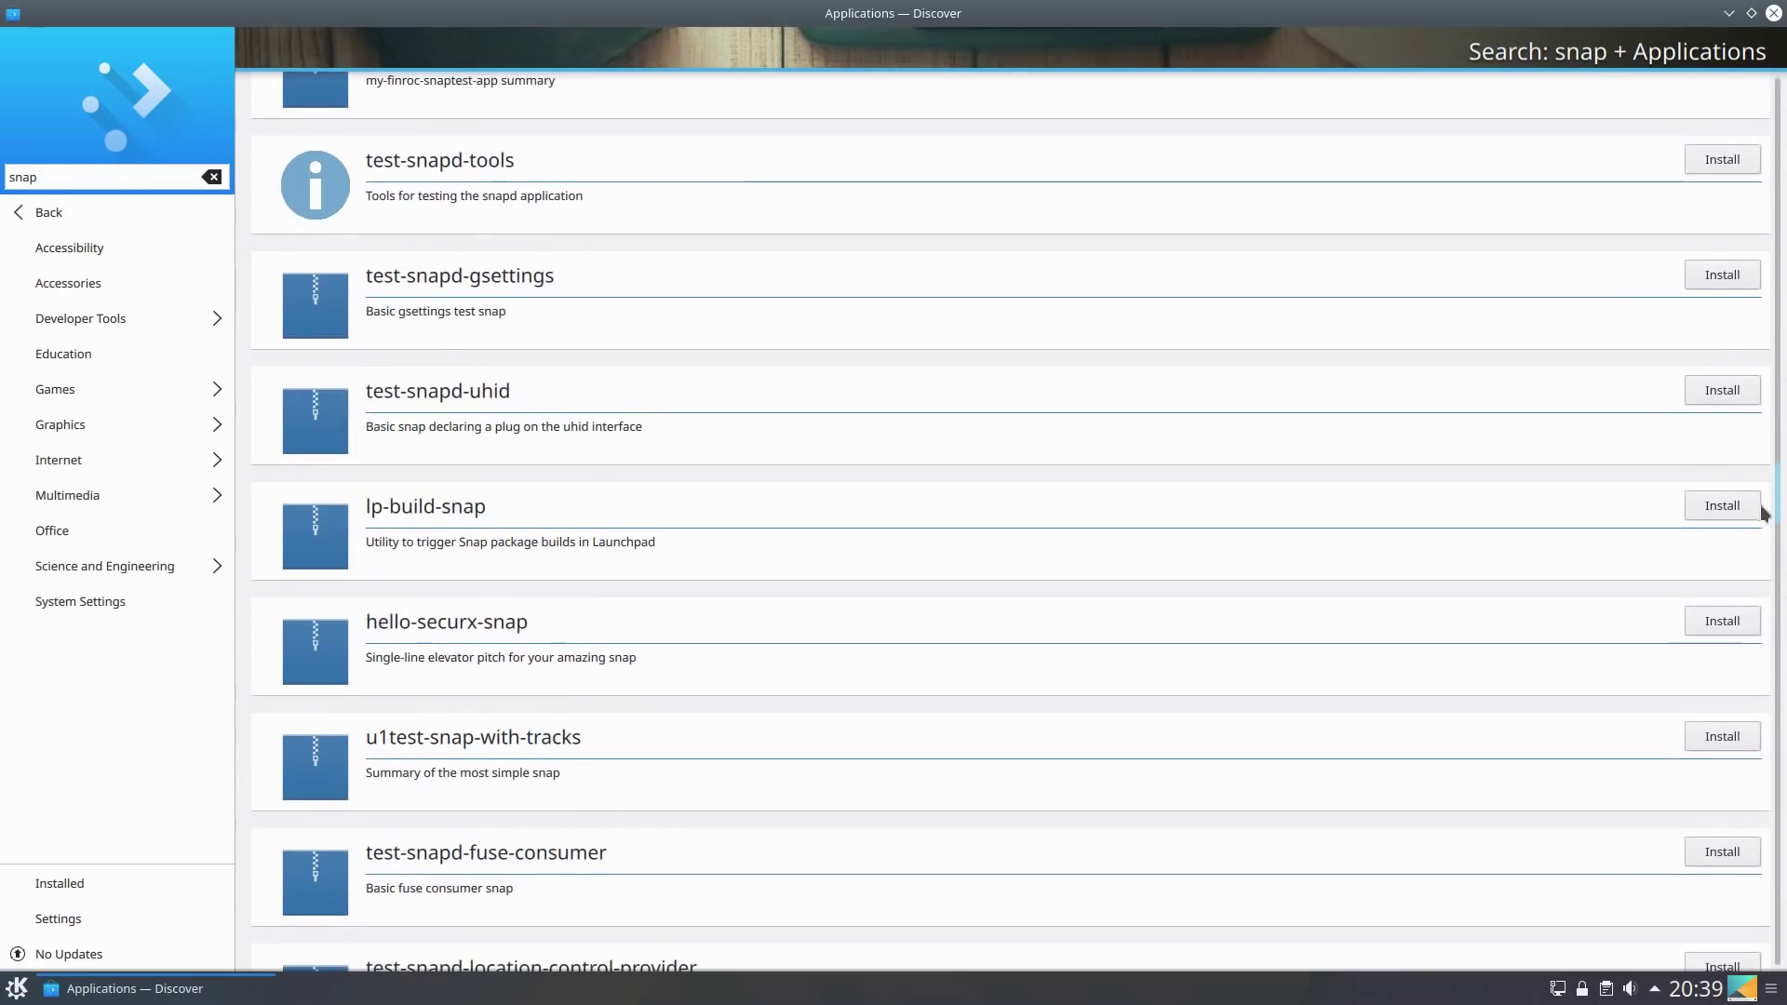
{"action": "scroll", "coordinate": [1763, 512], "scroll_direction": "down", "scroll_amount": 3}
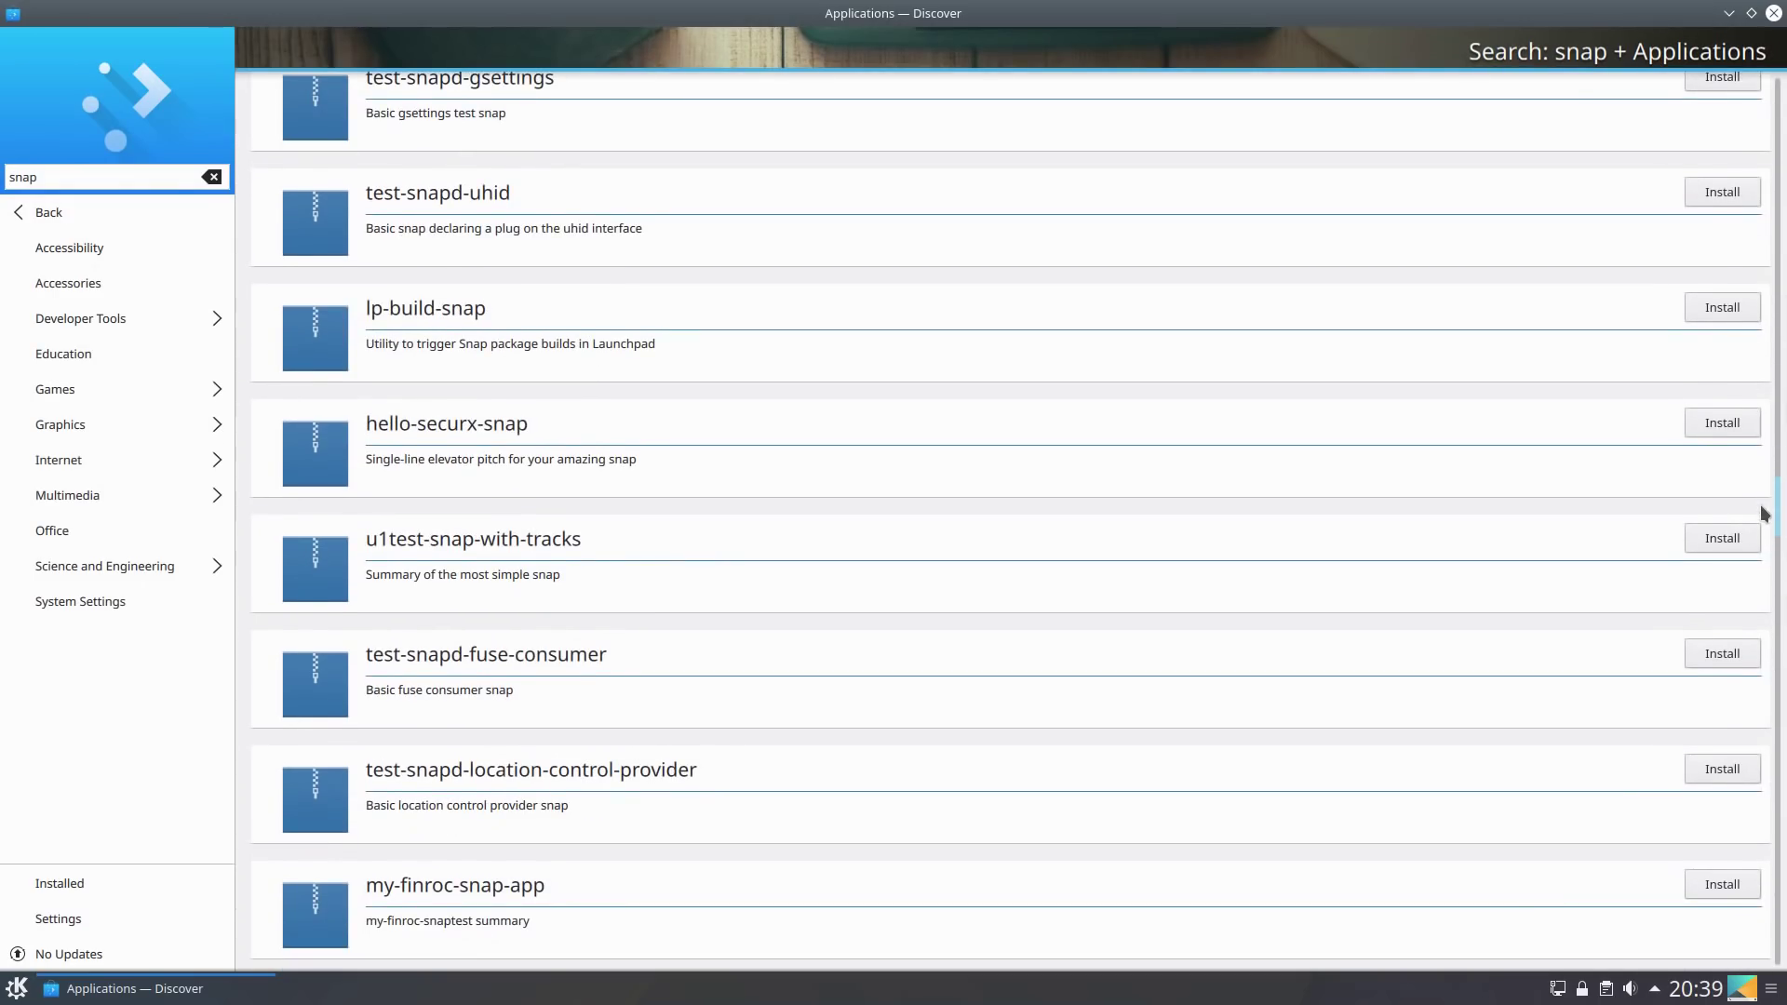
{"action": "scroll", "coordinate": [1764, 513], "scroll_direction": "down", "scroll_amount": 7}
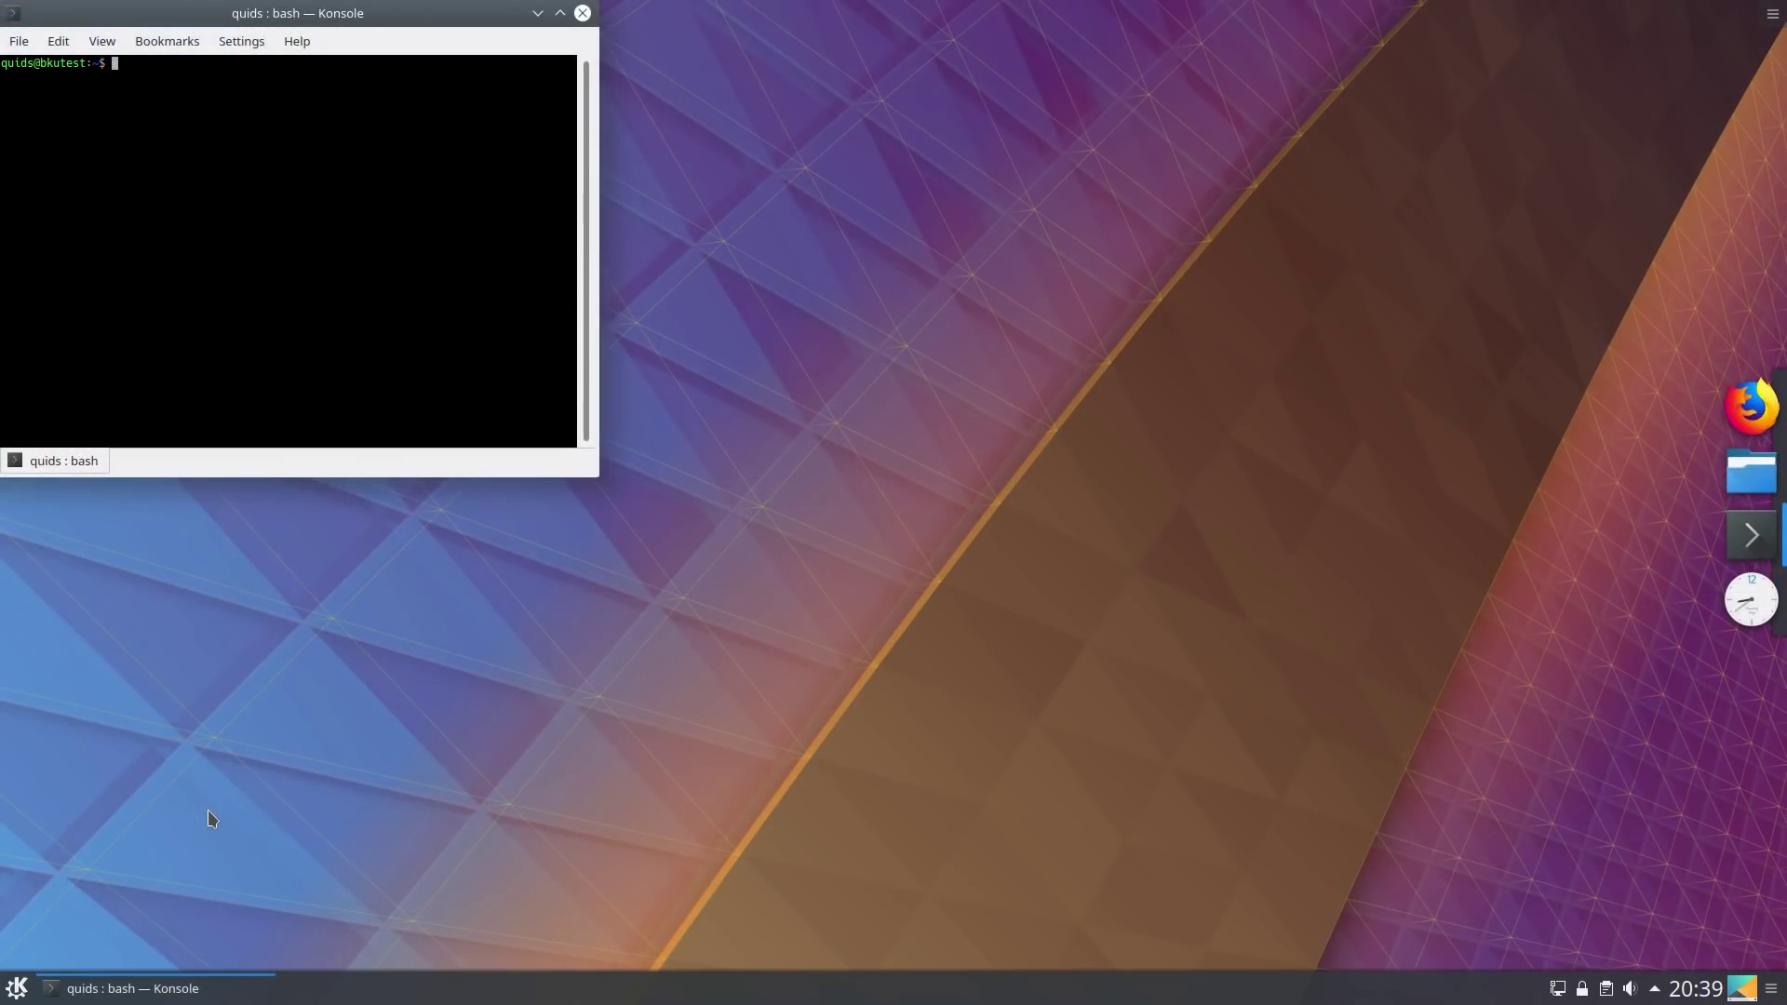
Try to run youtube-dl-snap.youtube-dl in the terminal.
{"action": "type", "text": "you"}
{"action": "key", "text": "Tab"}
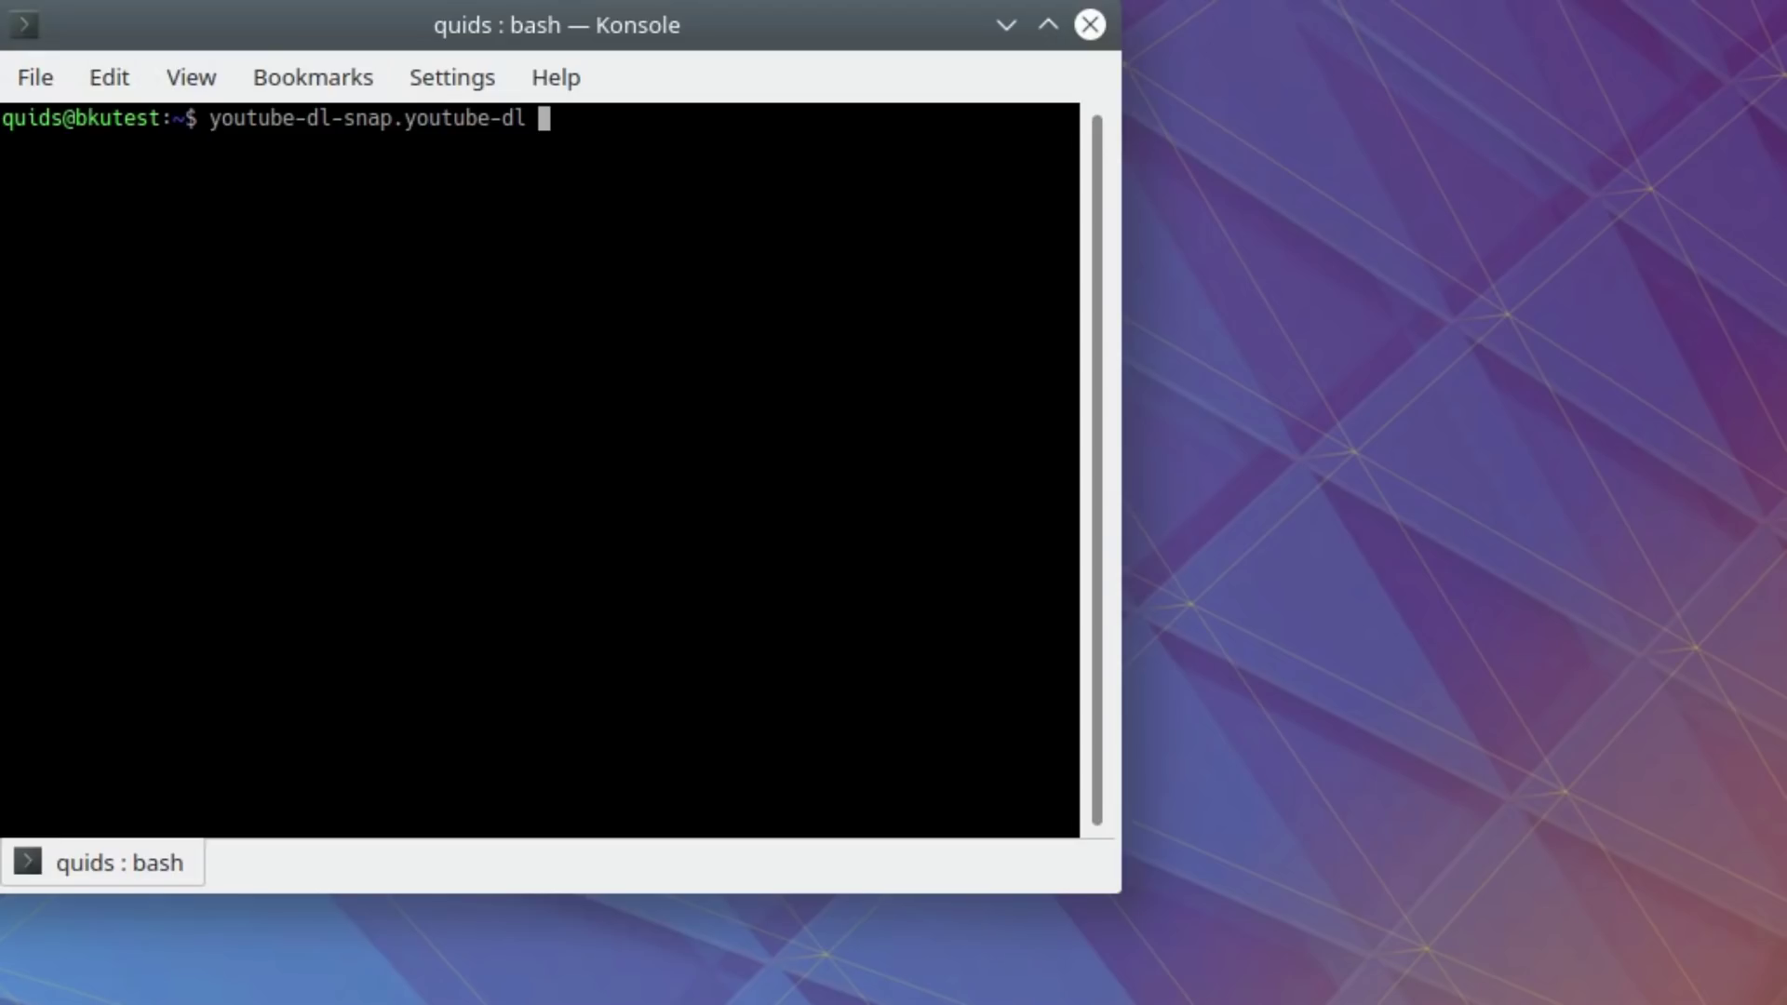
{"action": "key", "text": "Return"}
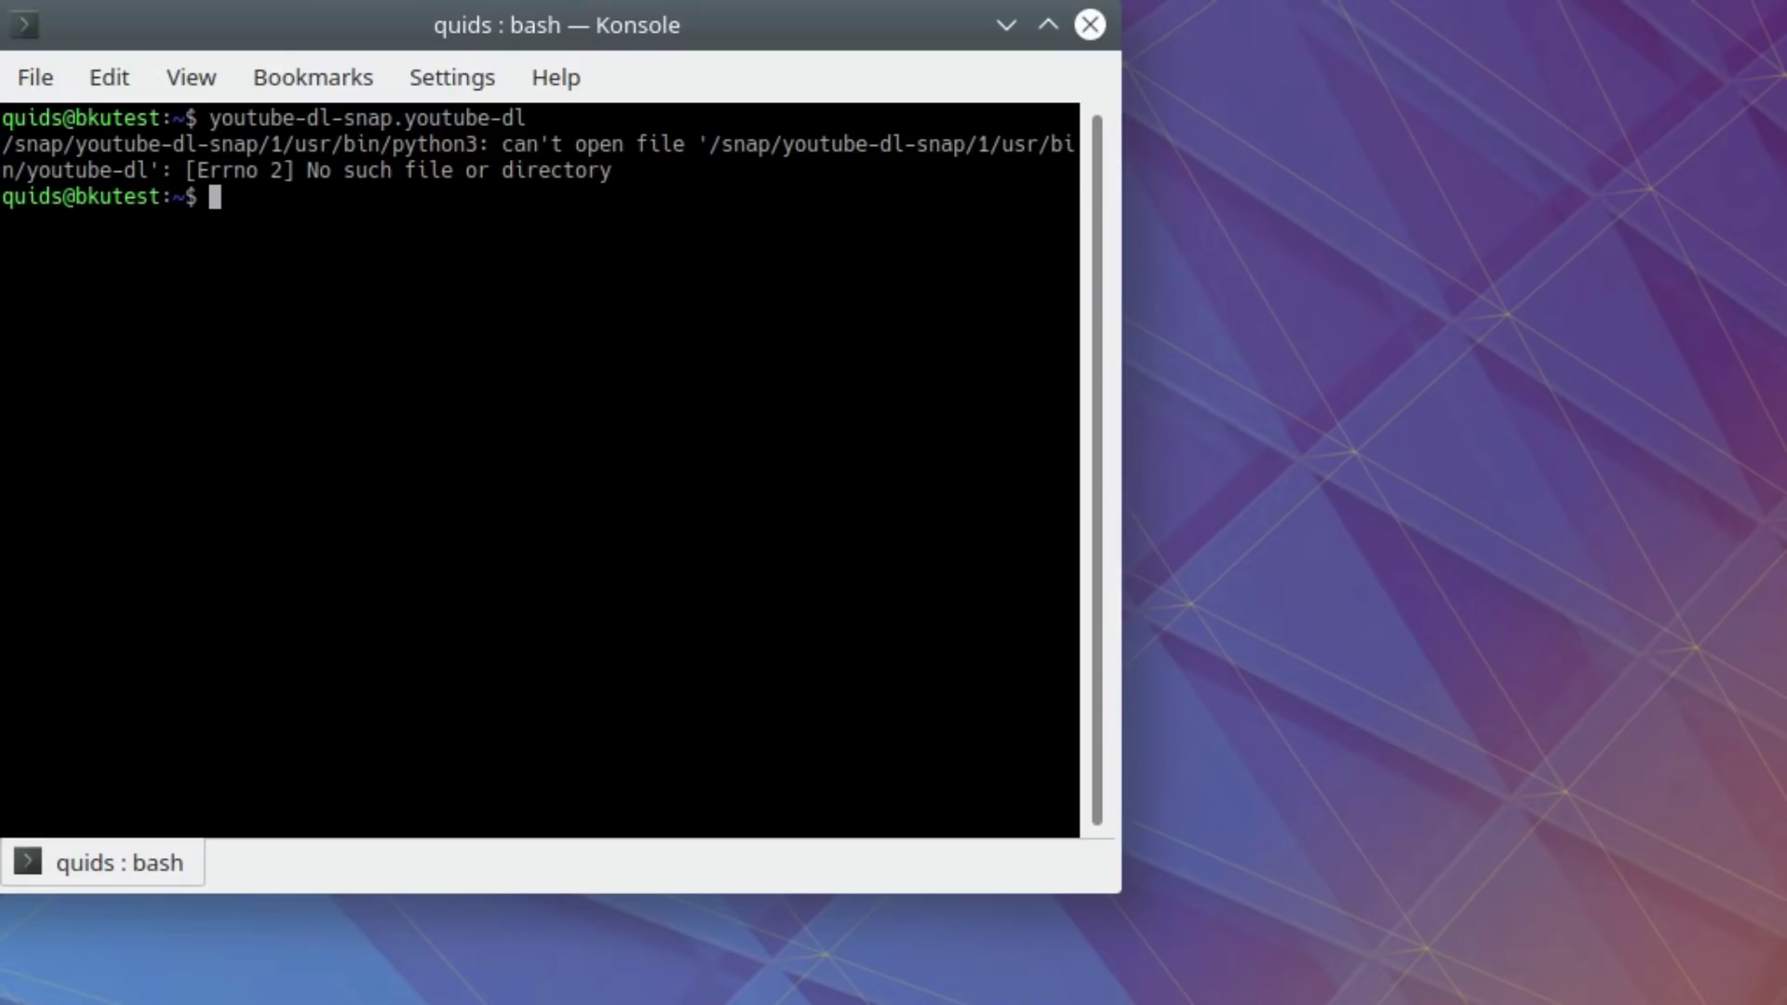
Launch supertuxkart from the terminal, and close both the game and the terminal session.
{"action": "type", "text": "supertuxkart"}
{"action": "key", "text": "Return"}
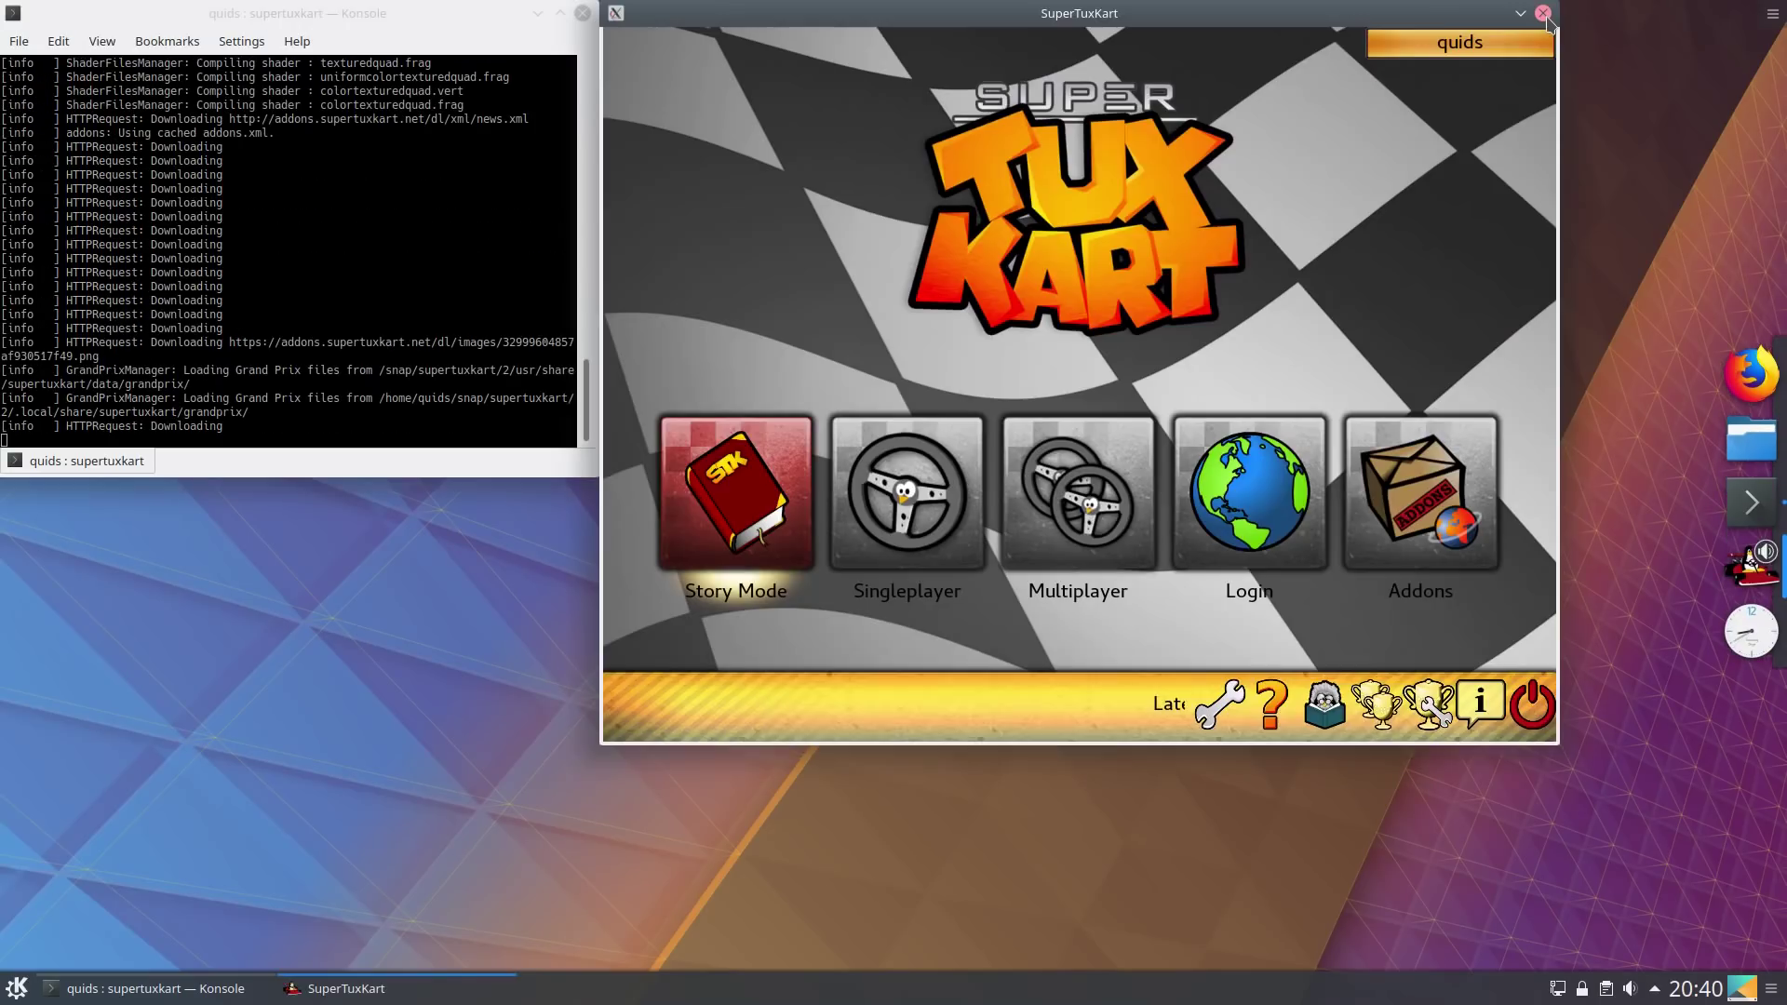
{"action": "left_click", "coordinate": [1534, 709]}
{"action": "key", "text": "ctrl+d"}
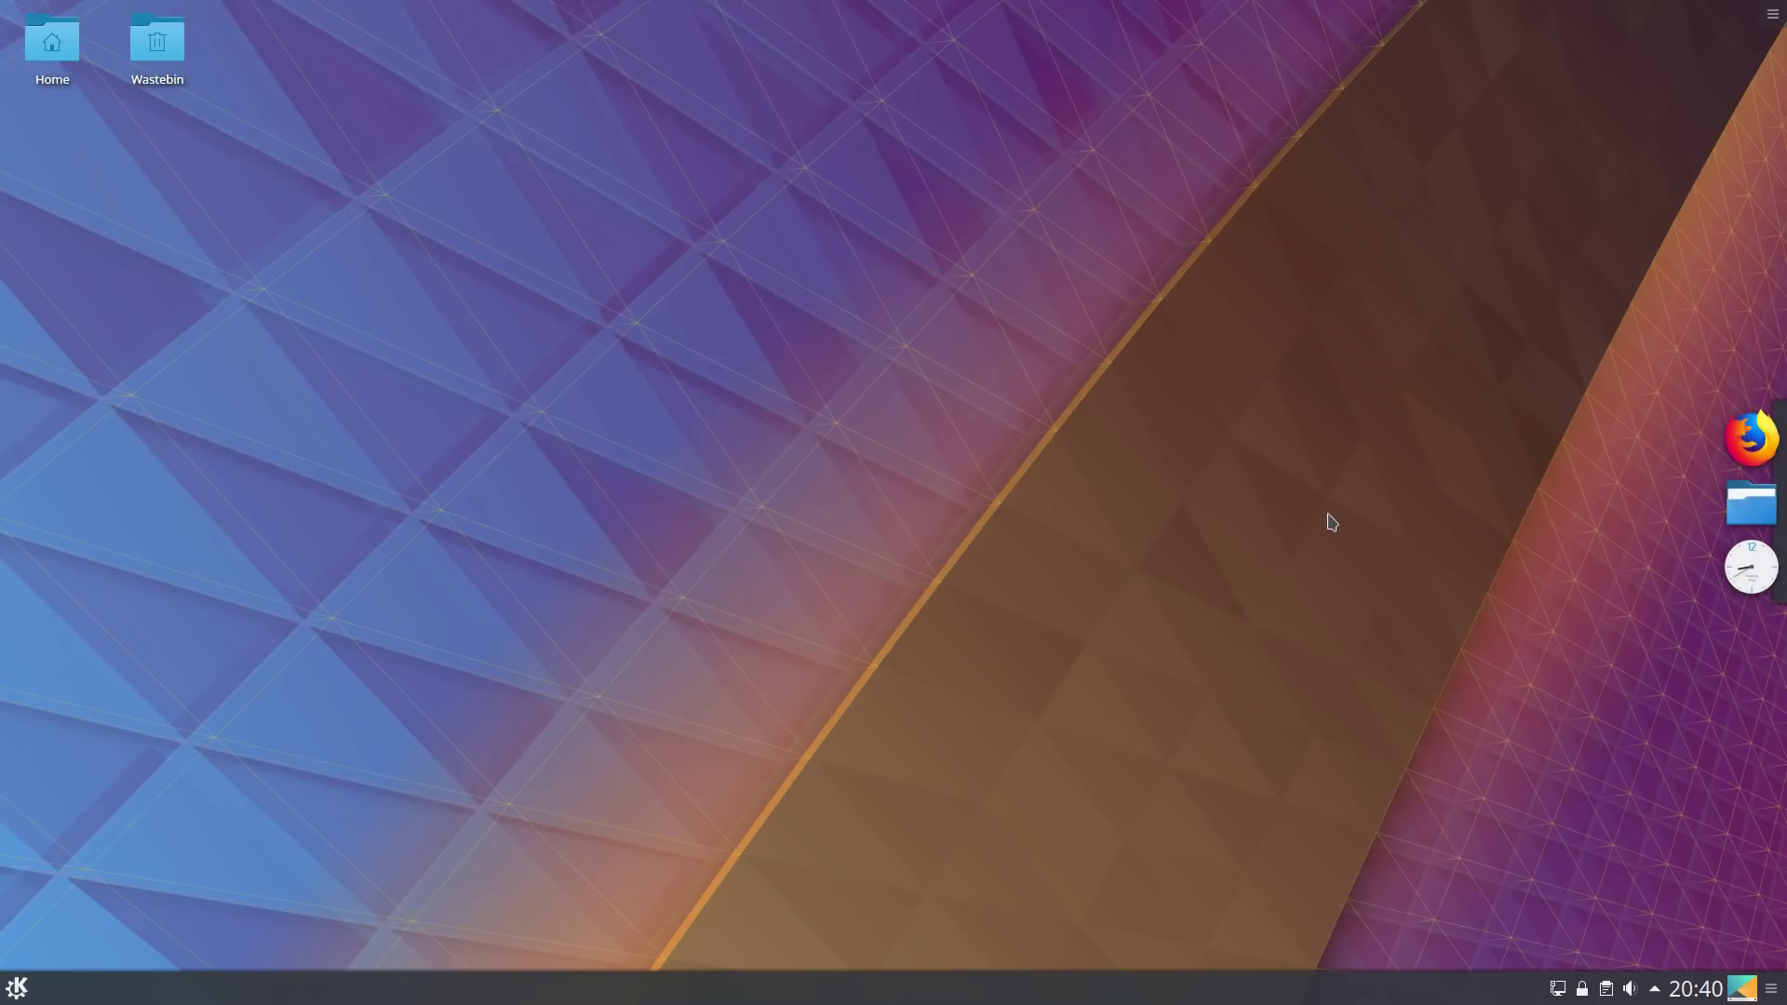
Review the Latte dock's Behaviour, Appearance and Tasks settings, and quit Latte.
{"action": "right_click", "coordinate": [1784, 533]}
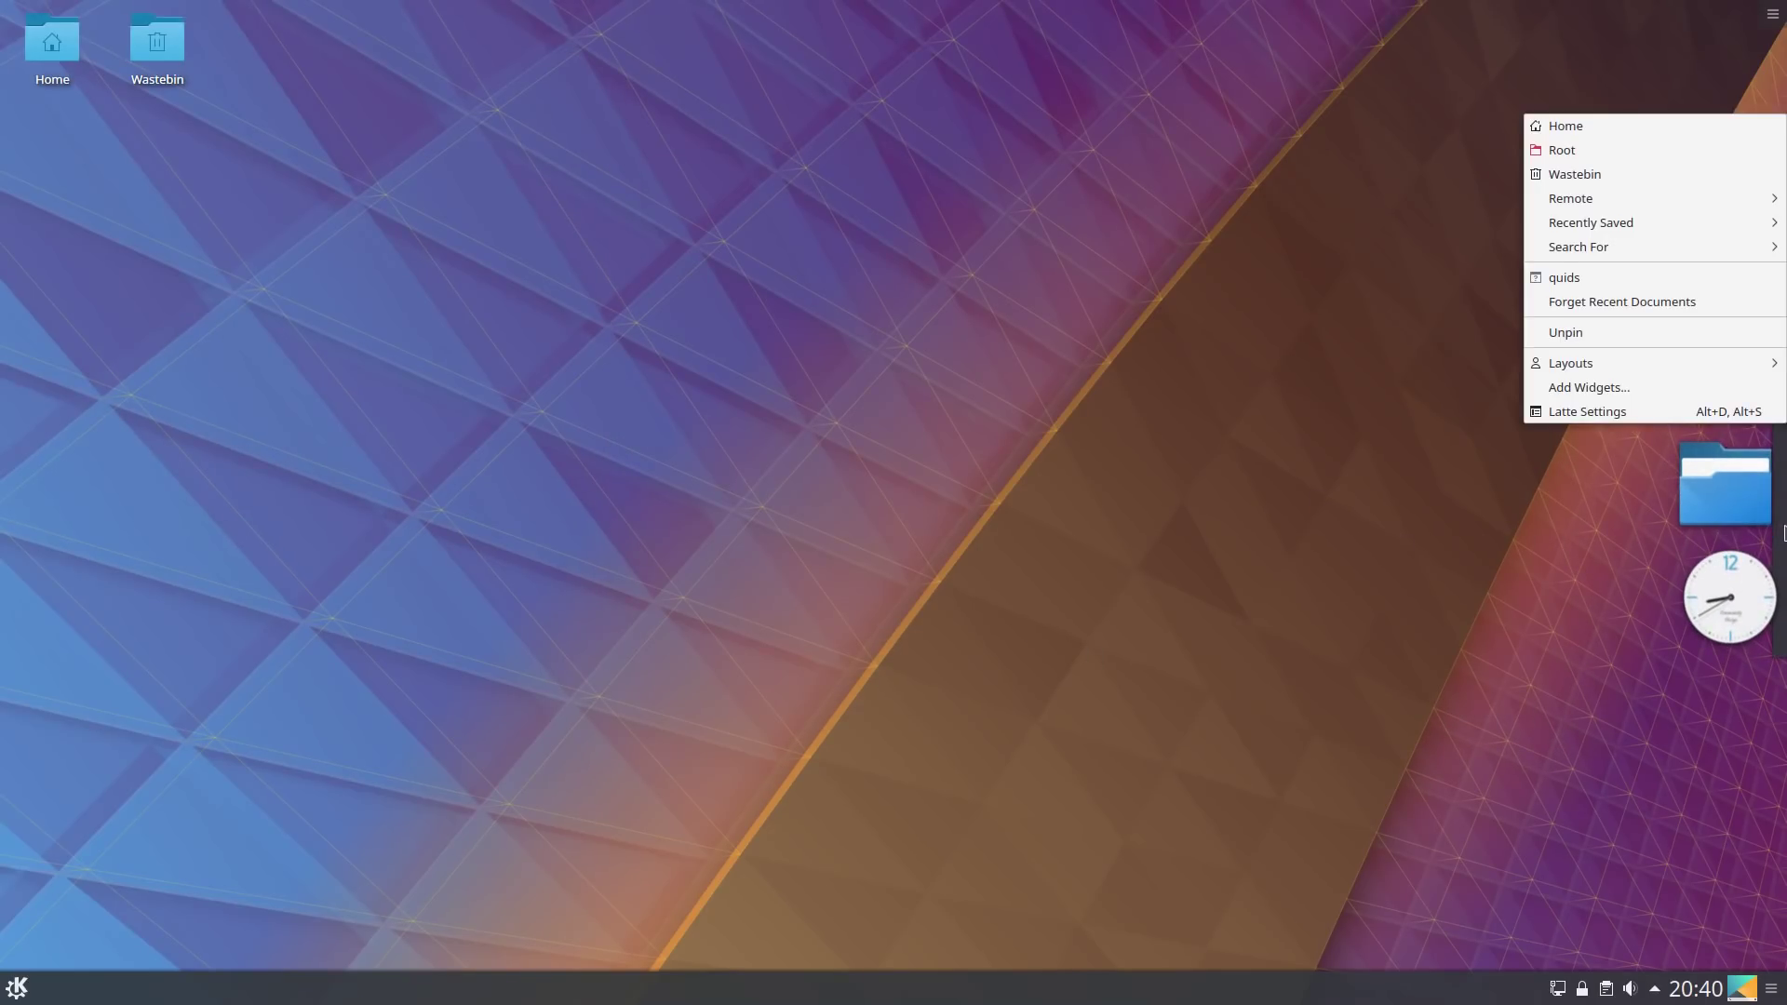
{"action": "left_click", "coordinate": [1657, 418]}
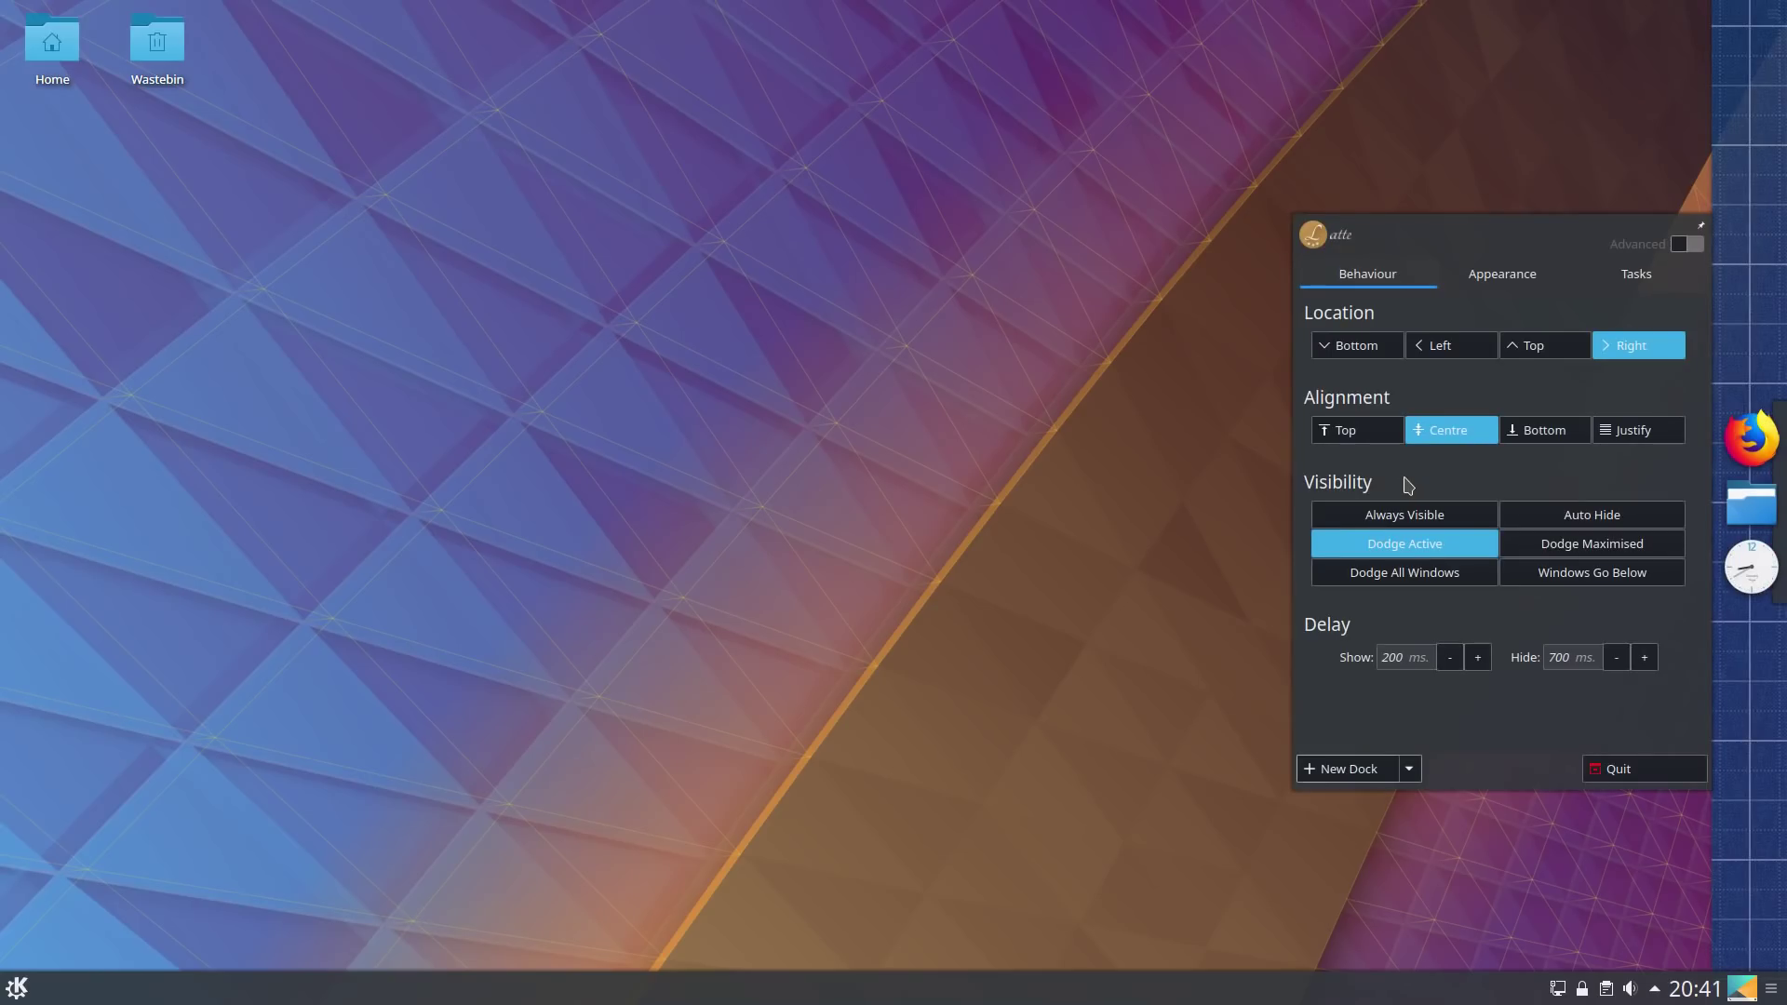
{"action": "left_click", "coordinate": [1491, 281]}
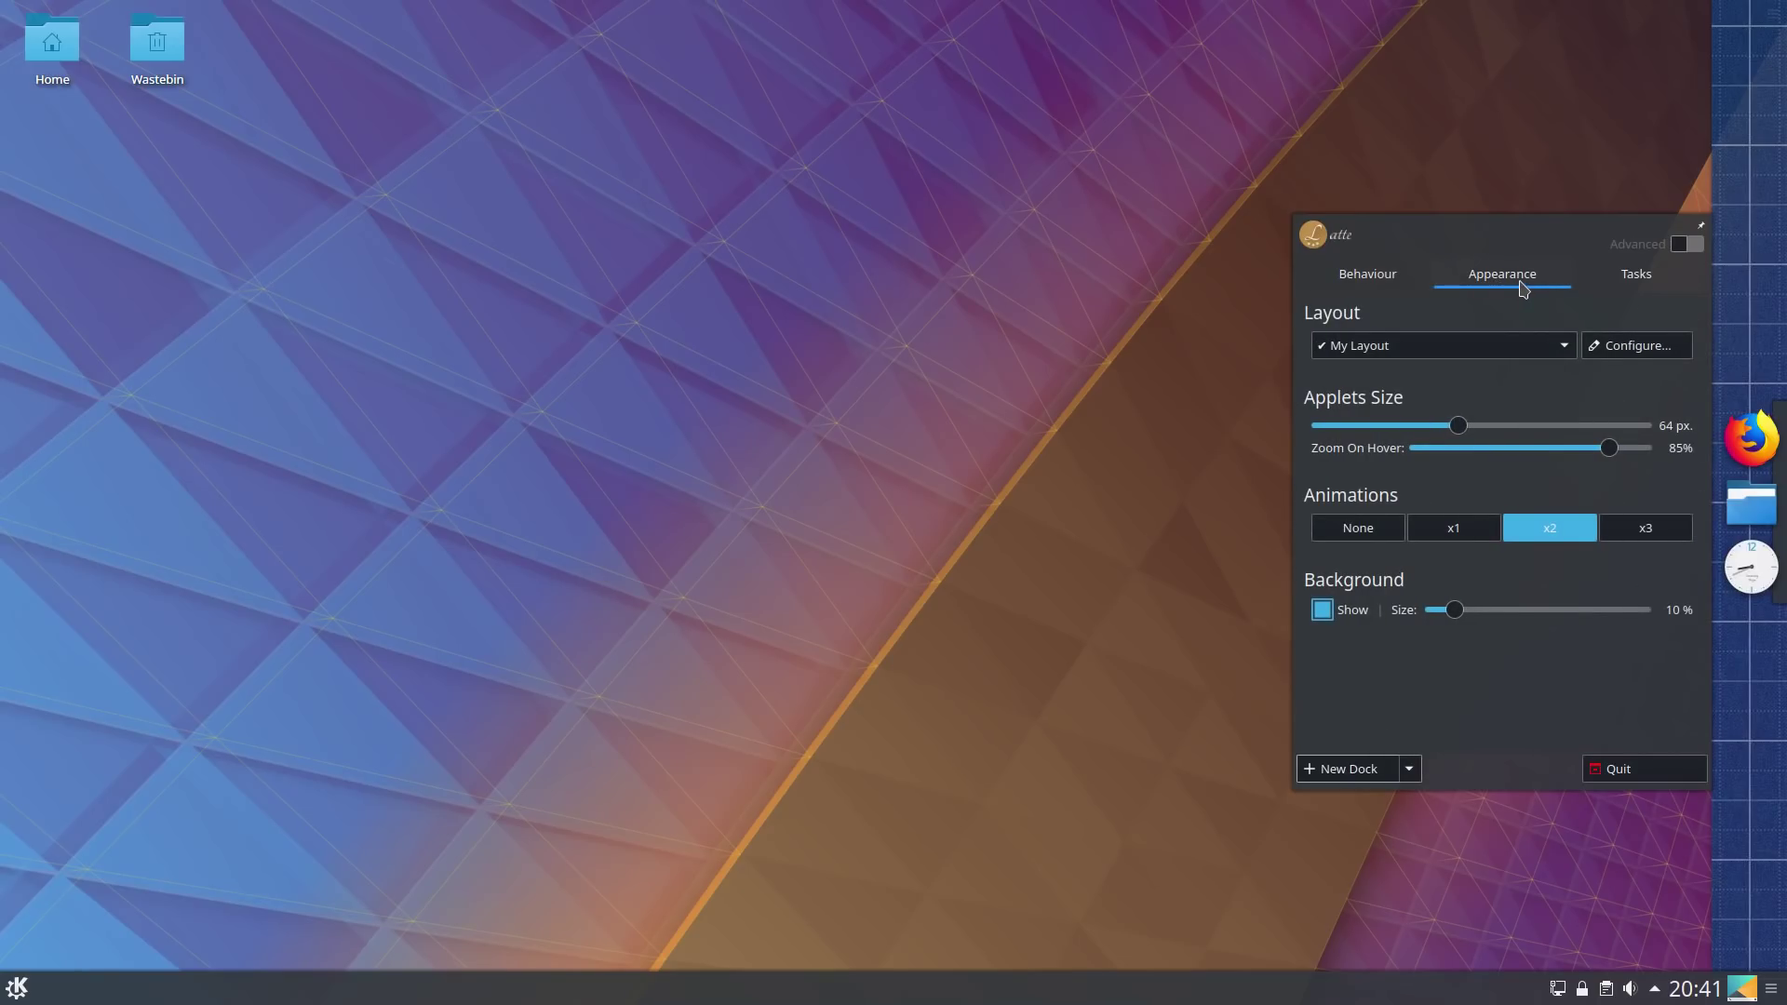
{"action": "left_click", "coordinate": [1599, 279]}
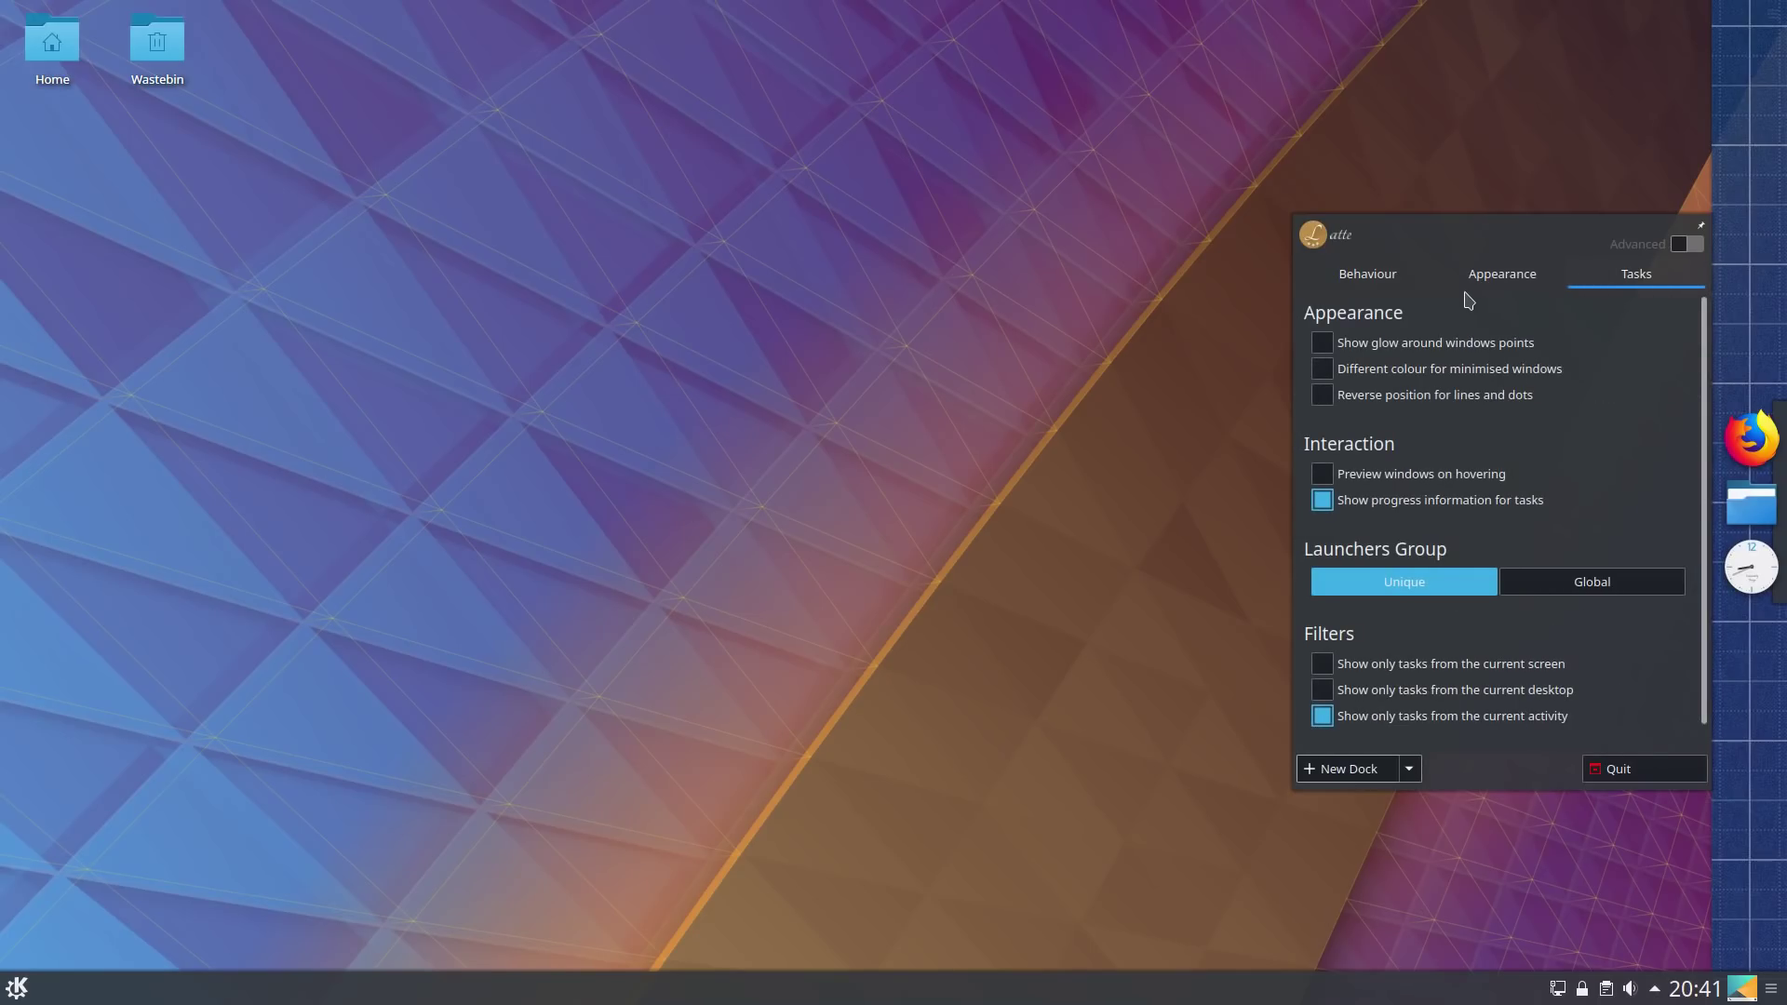
{"action": "left_click", "coordinate": [1628, 775]}
Switch the panel's Application Launcher to the Application Dashboard alternative and open the dashboard.
{"action": "key", "text": "alt+F1"}
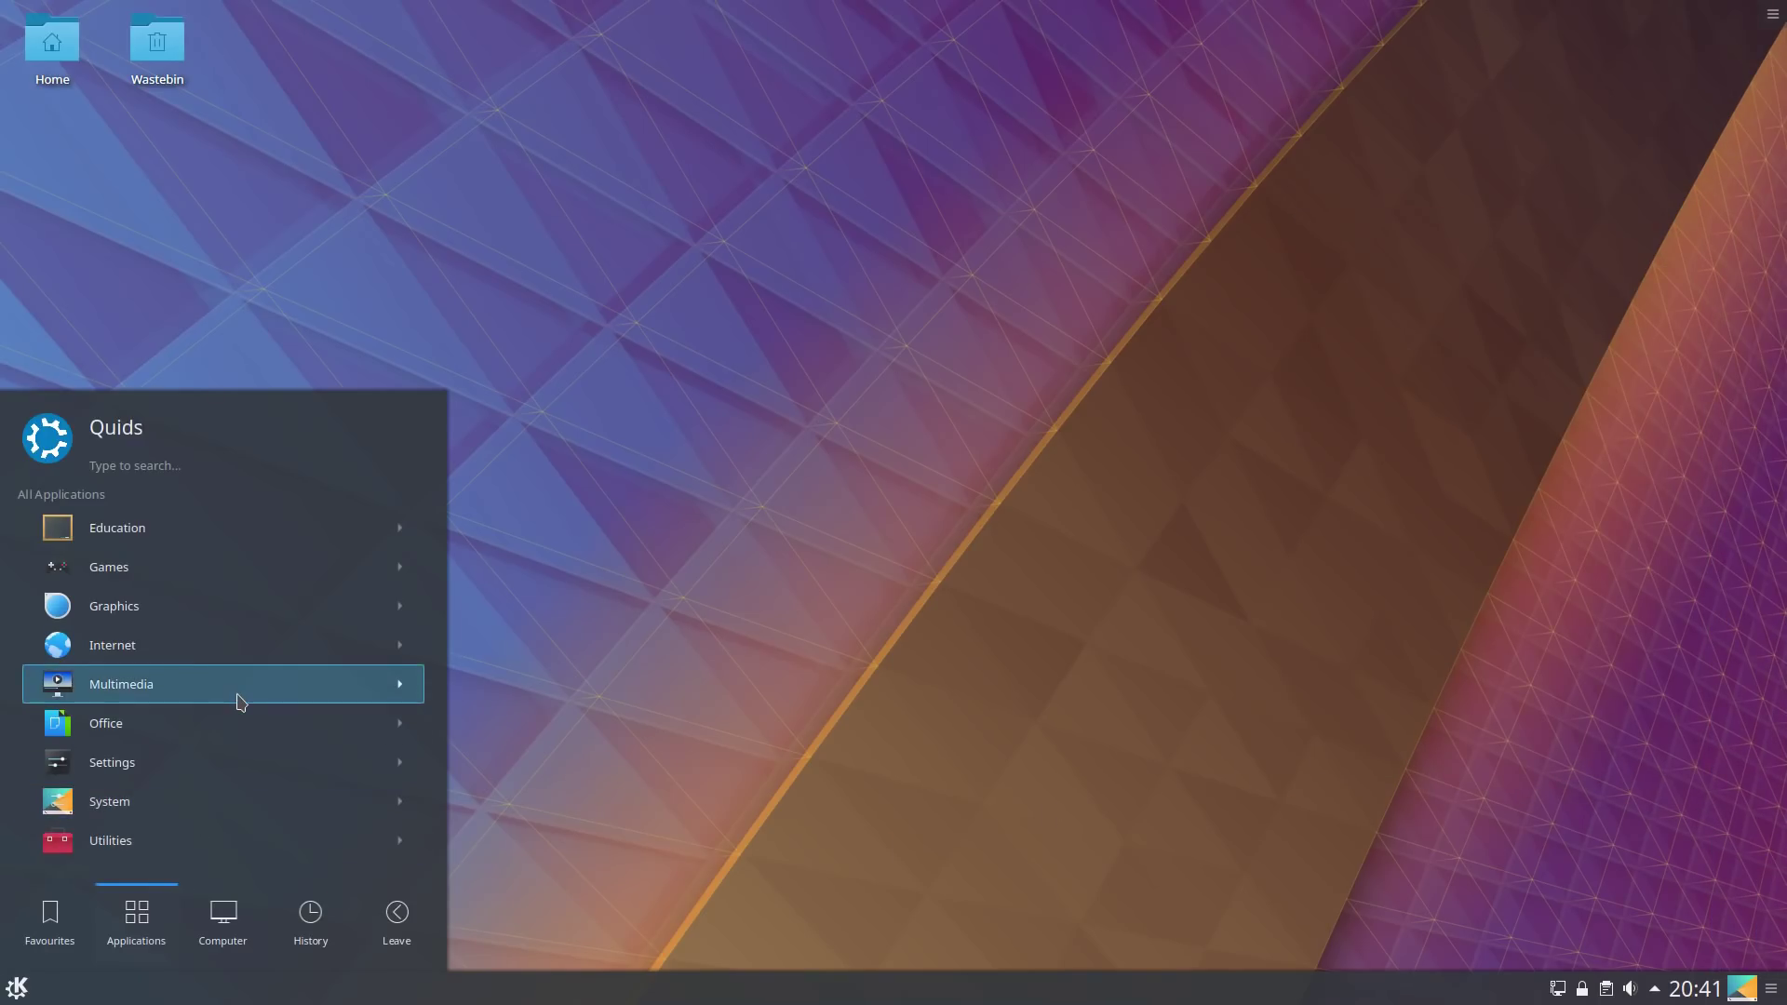
{"action": "left_click", "coordinate": [541, 564]}
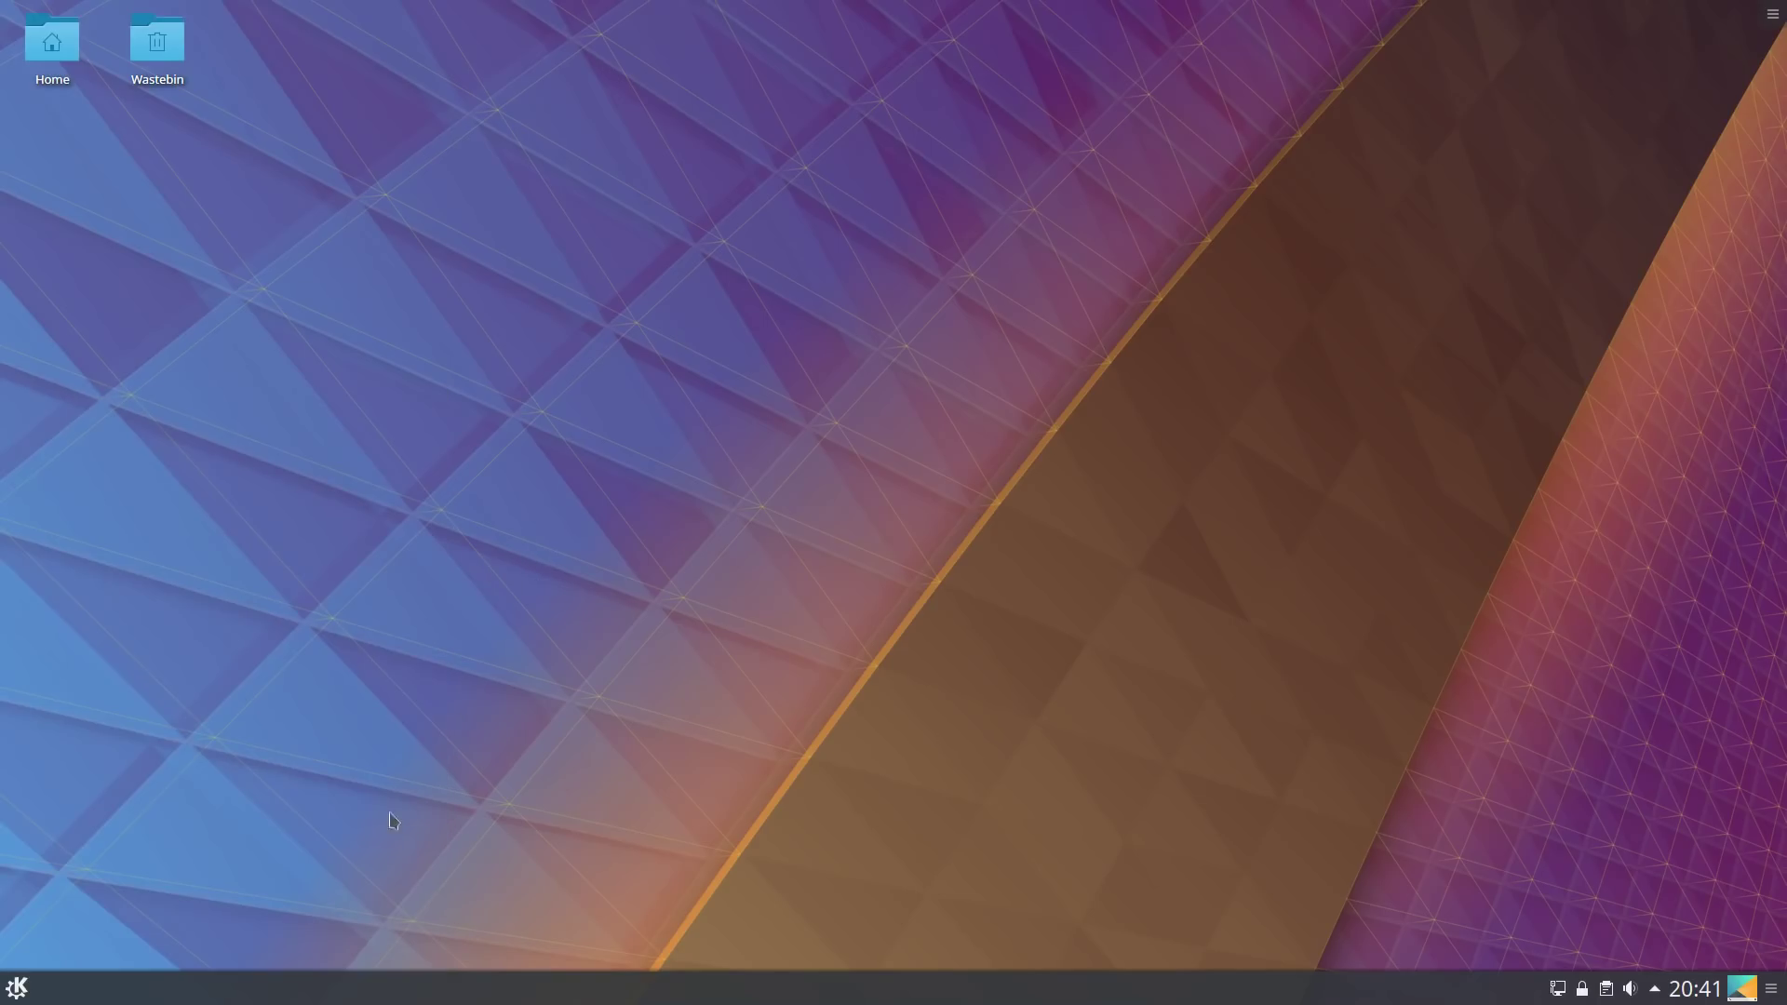
{"action": "right_click", "coordinate": [20, 989]}
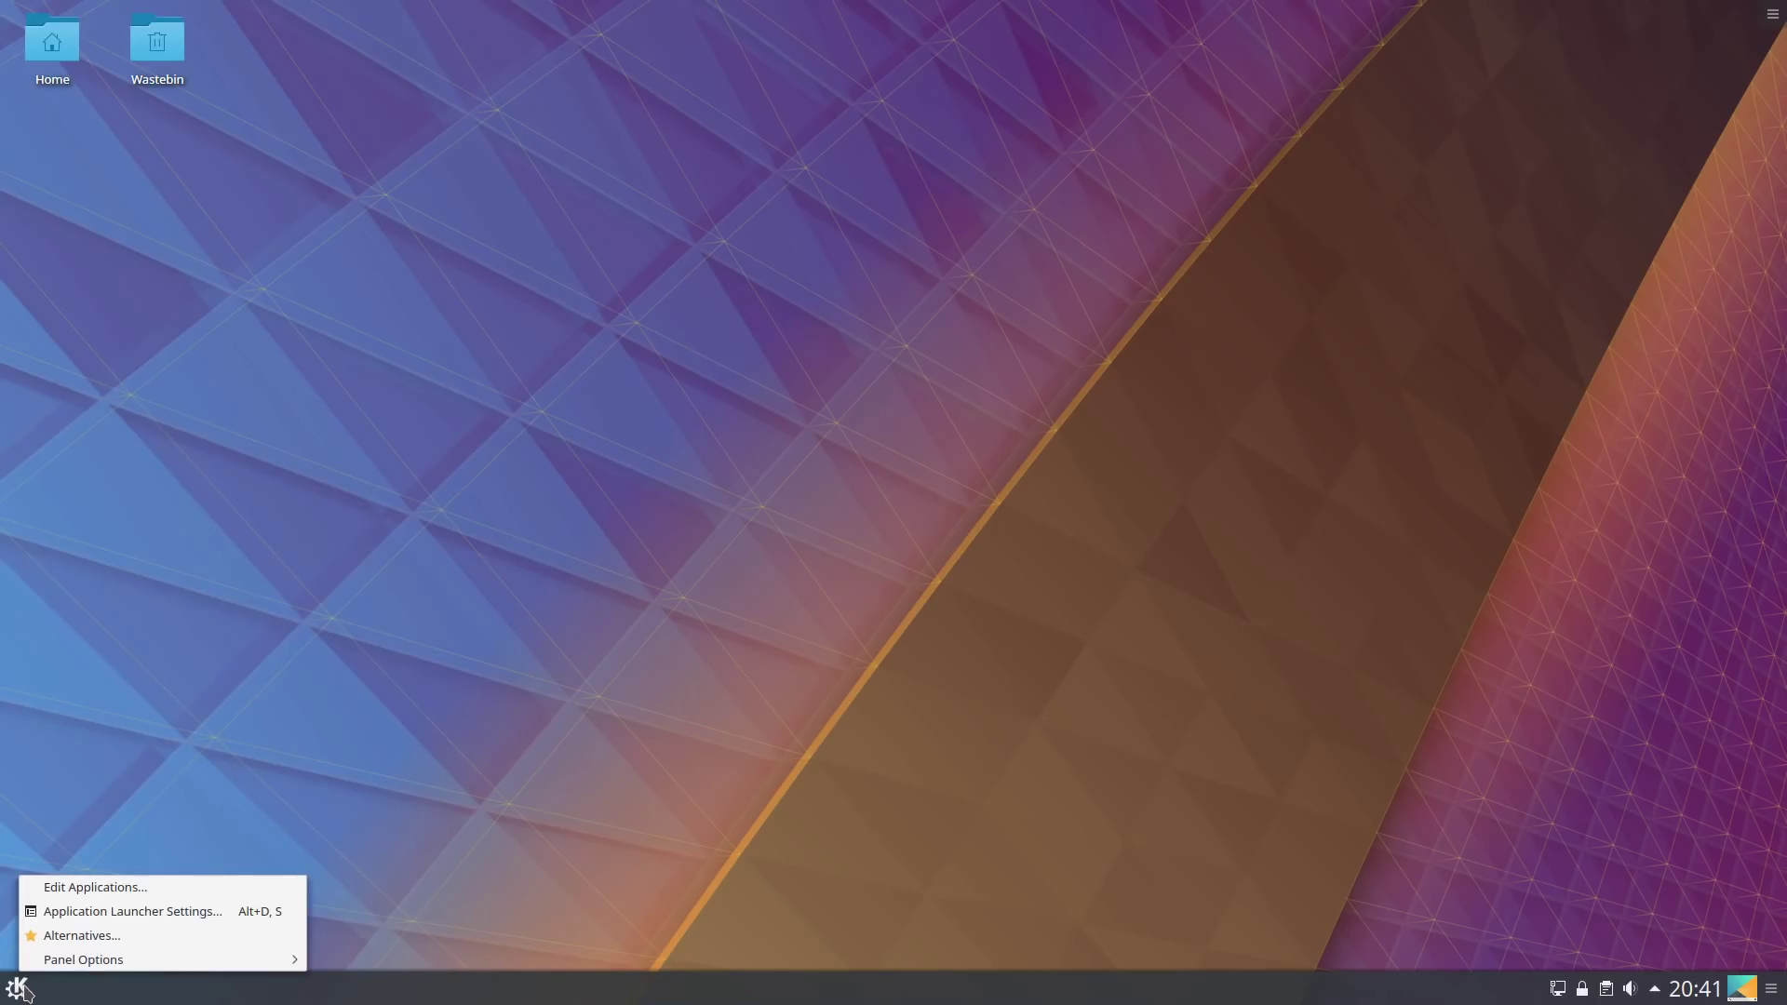
{"action": "left_click", "coordinate": [87, 938]}
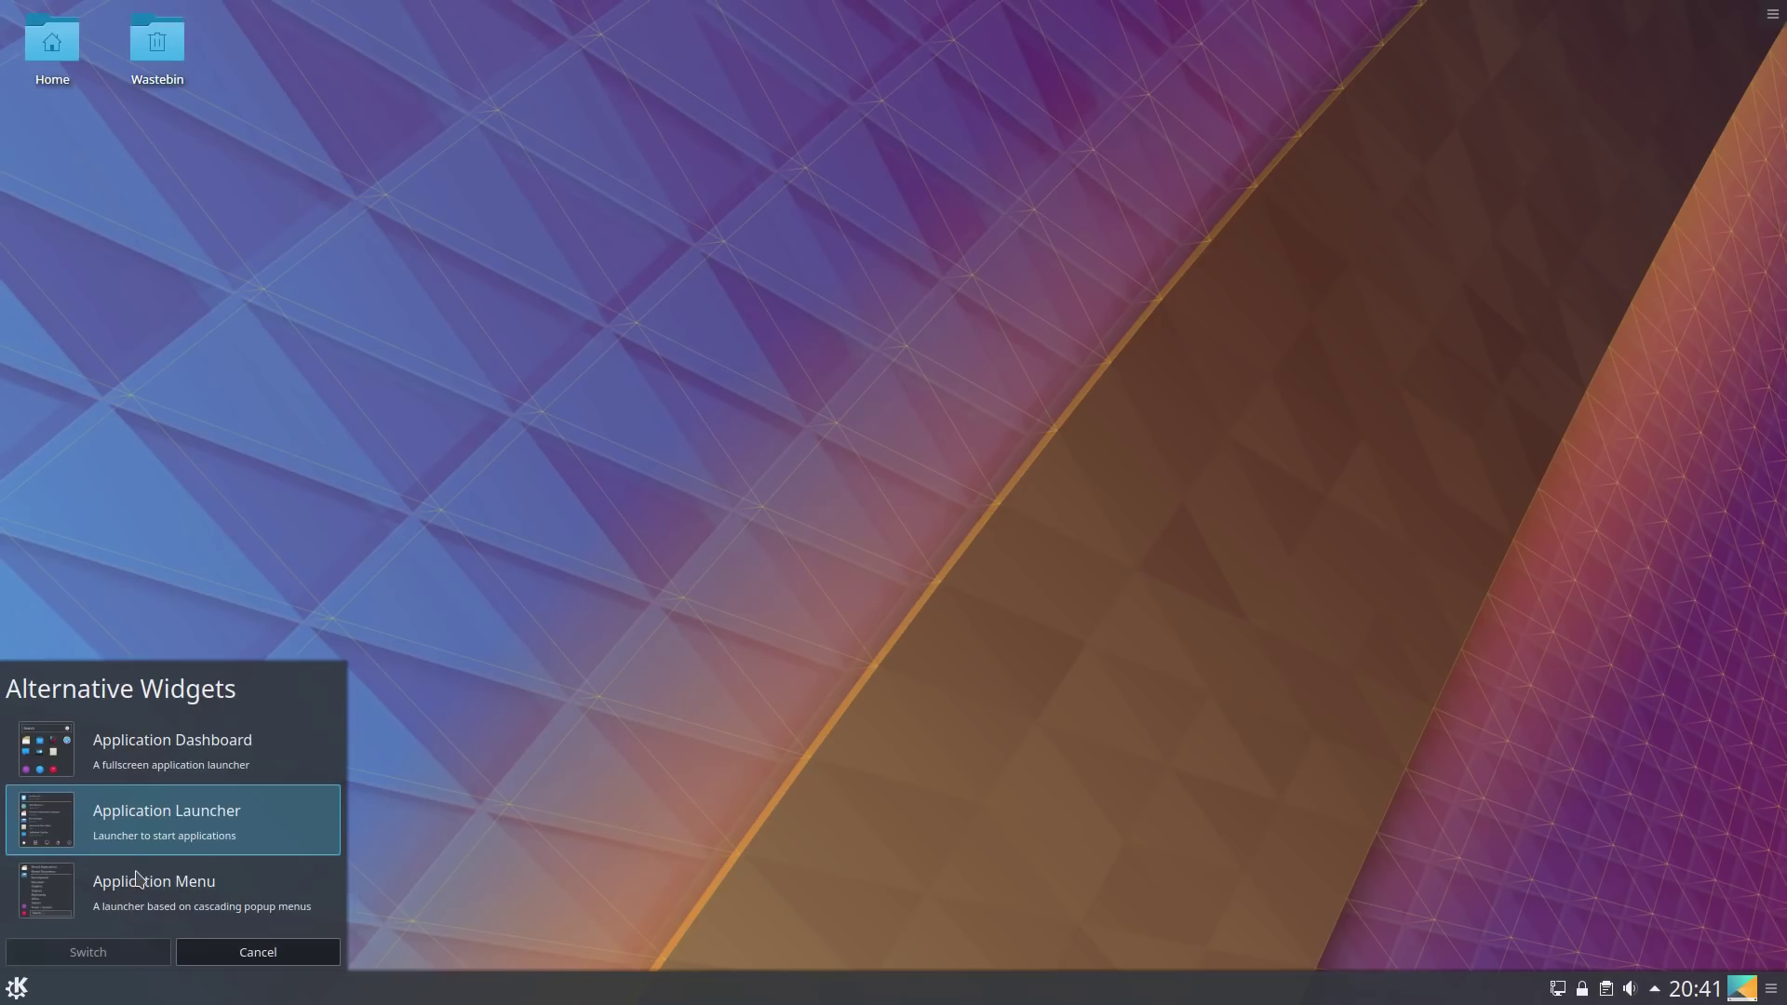
{"action": "left_click", "coordinate": [142, 750]}
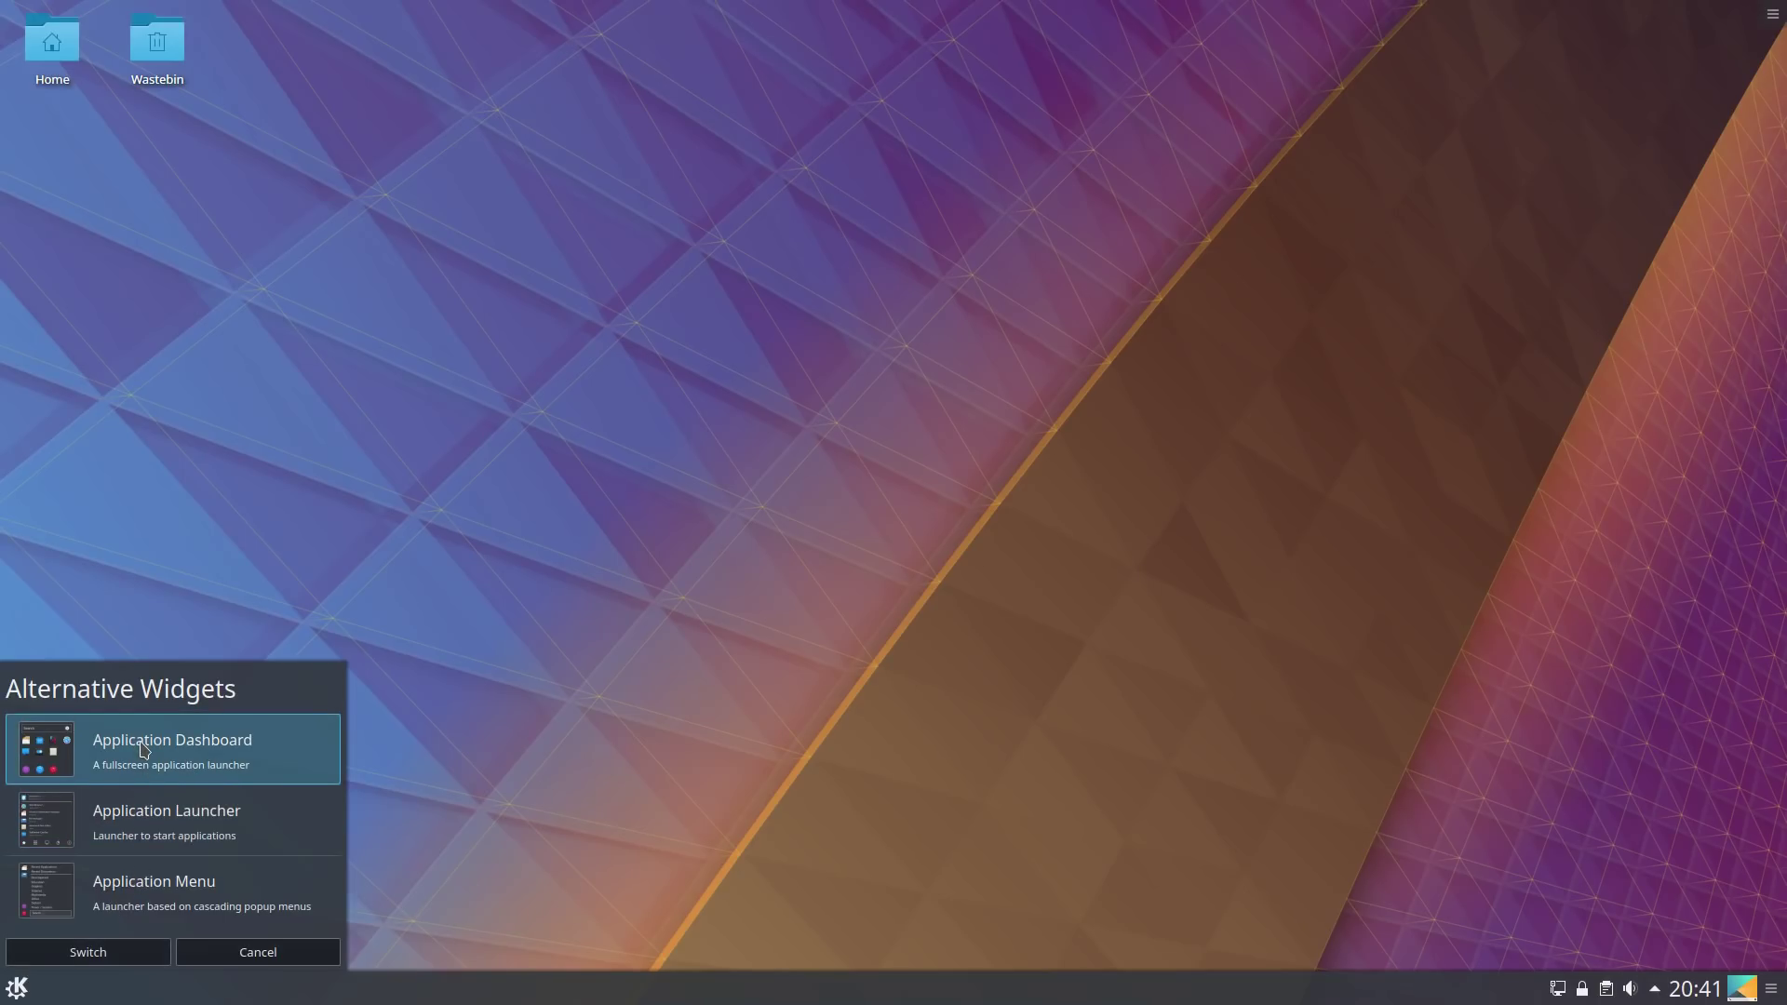
{"action": "left_click", "coordinate": [149, 949]}
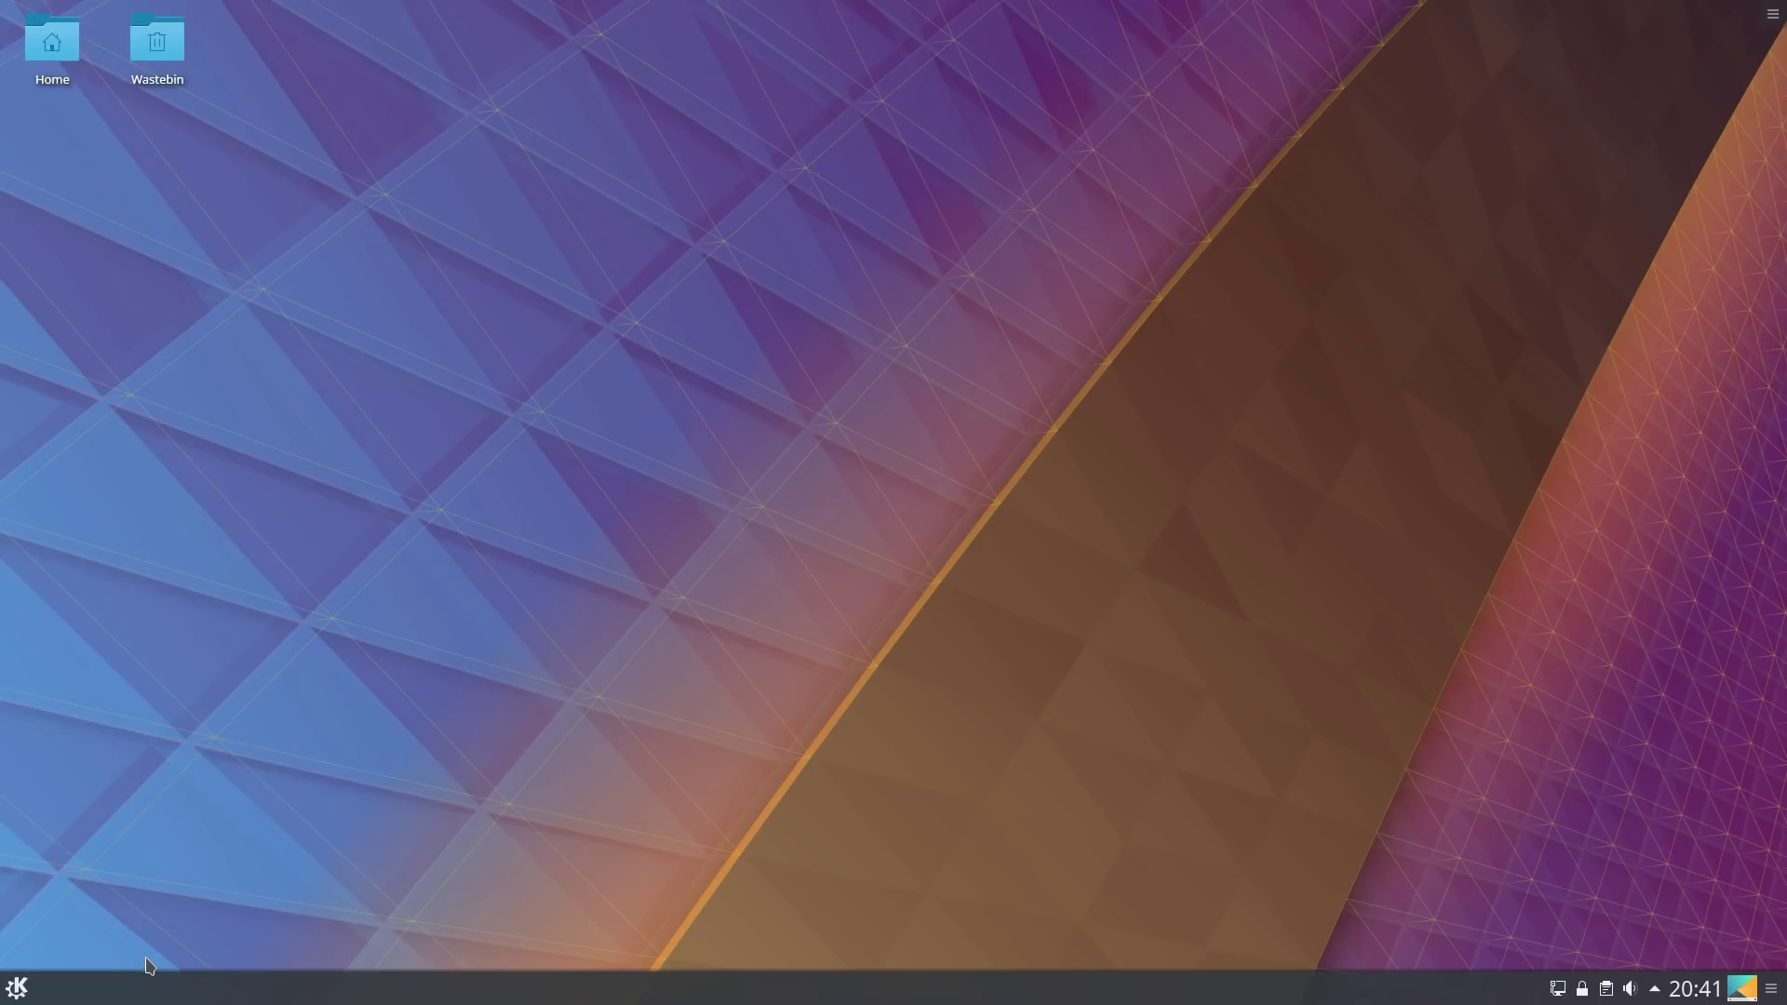
{"action": "left_click", "coordinate": [17, 988]}
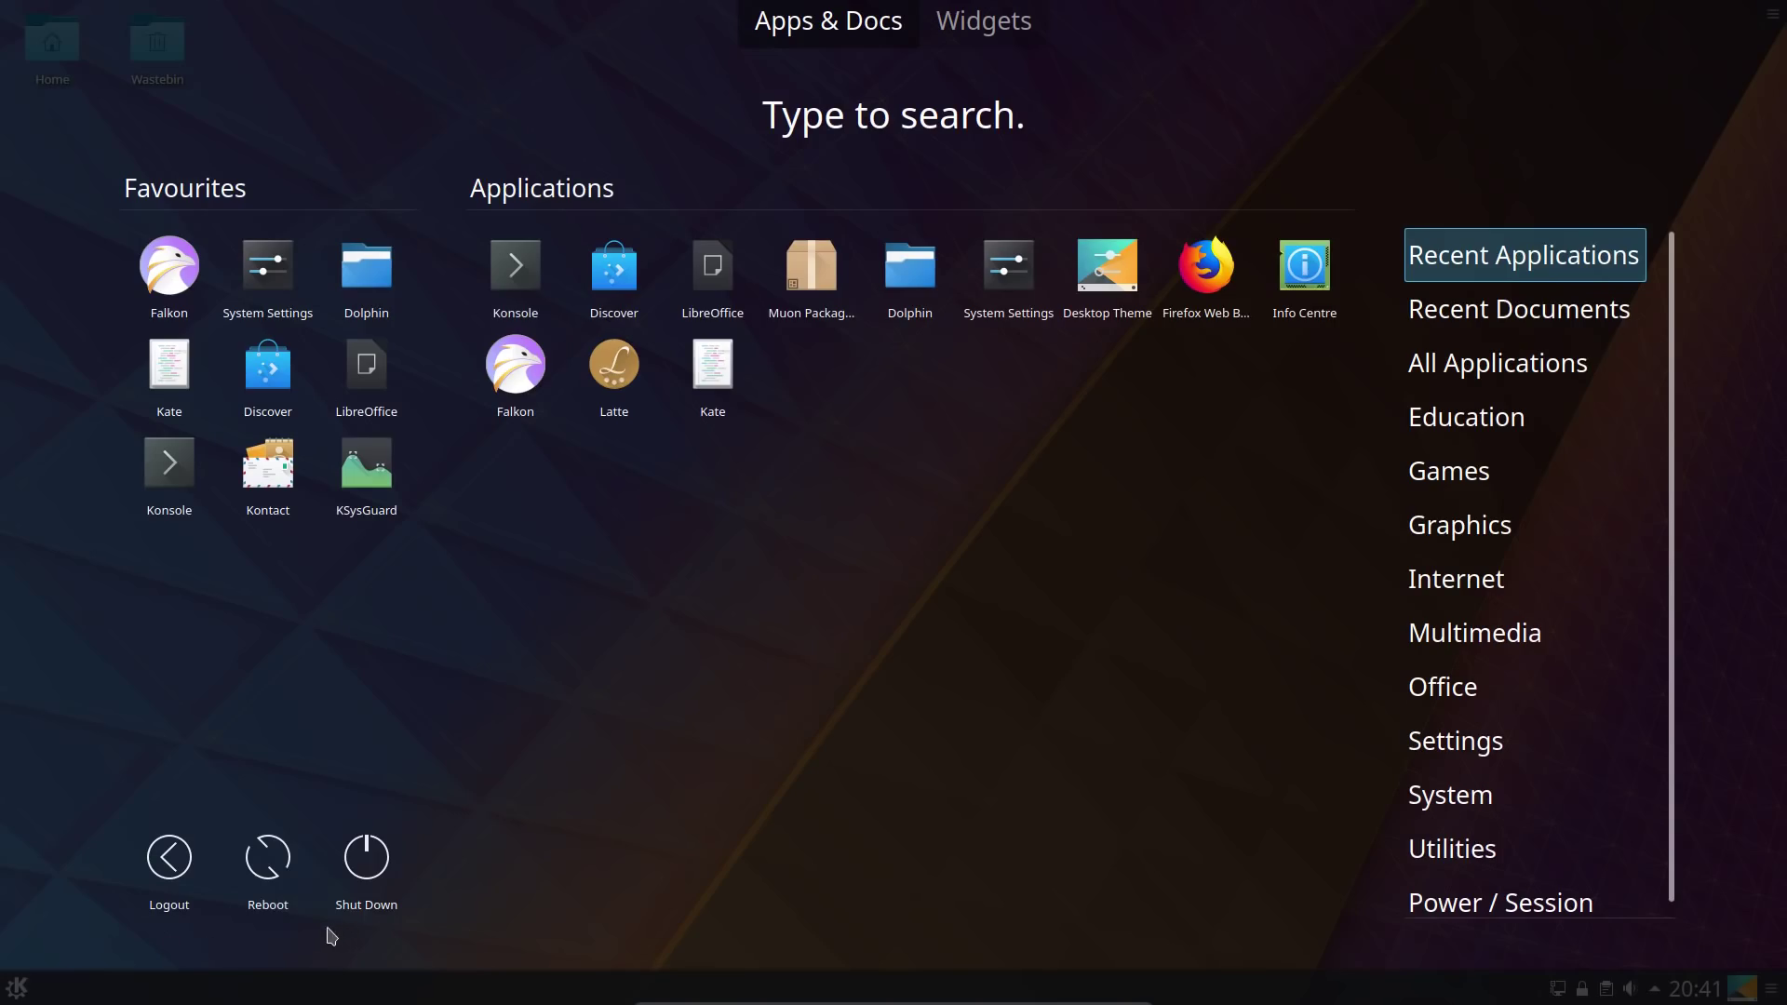
Browse the All Applications list in the Application Dashboard to examine the installed programs.
{"action": "mouse_move", "coordinate": [1464, 582]}
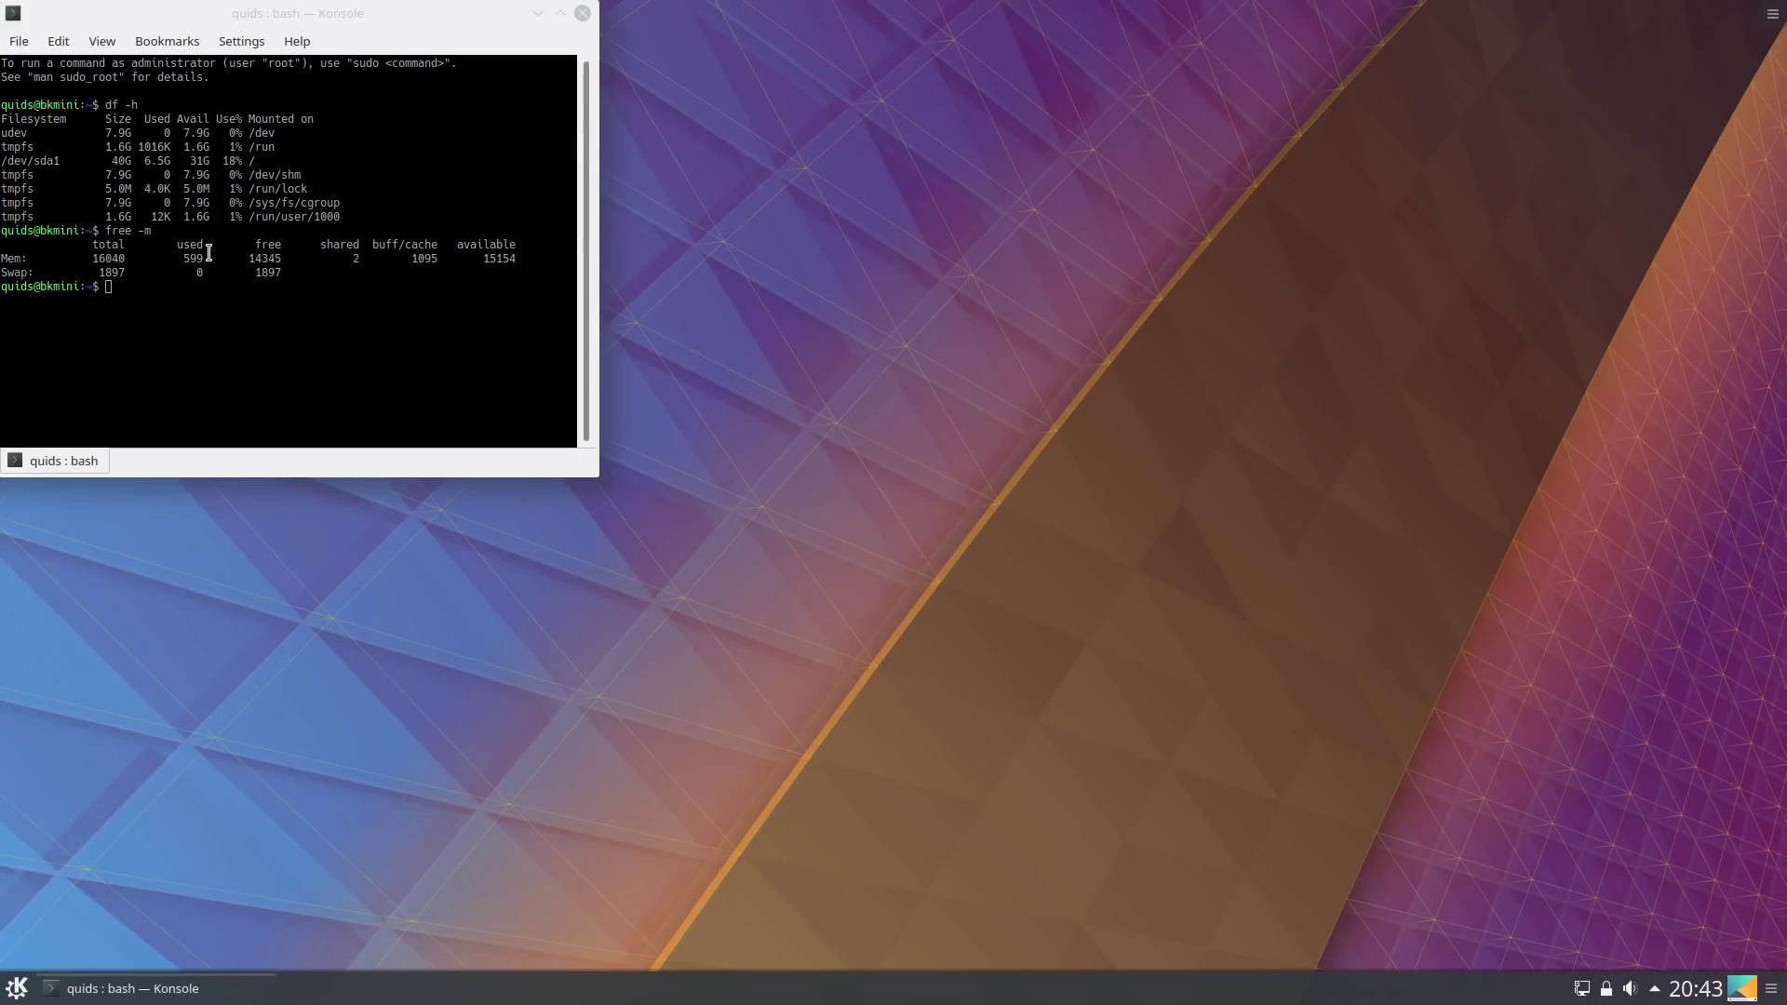
{"action": "key", "text": "super"}
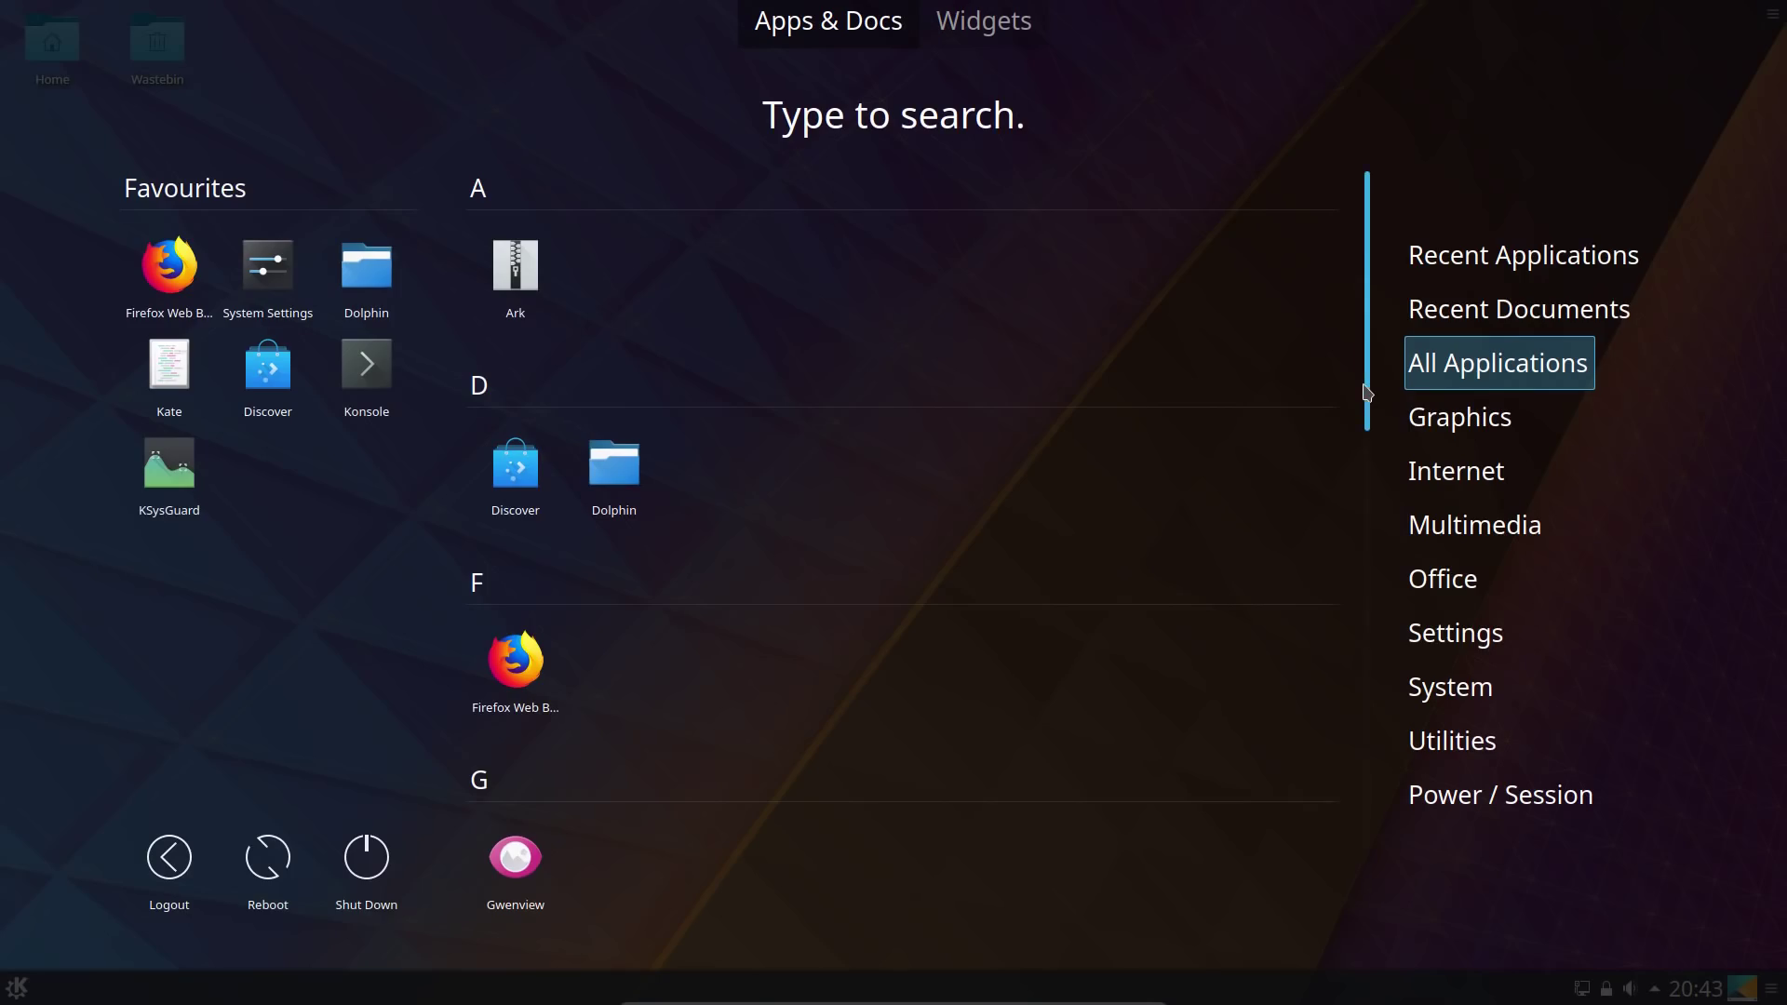
{"action": "left_click_drag", "start_coordinate": [1368, 391], "coordinate": [1350, 879]}
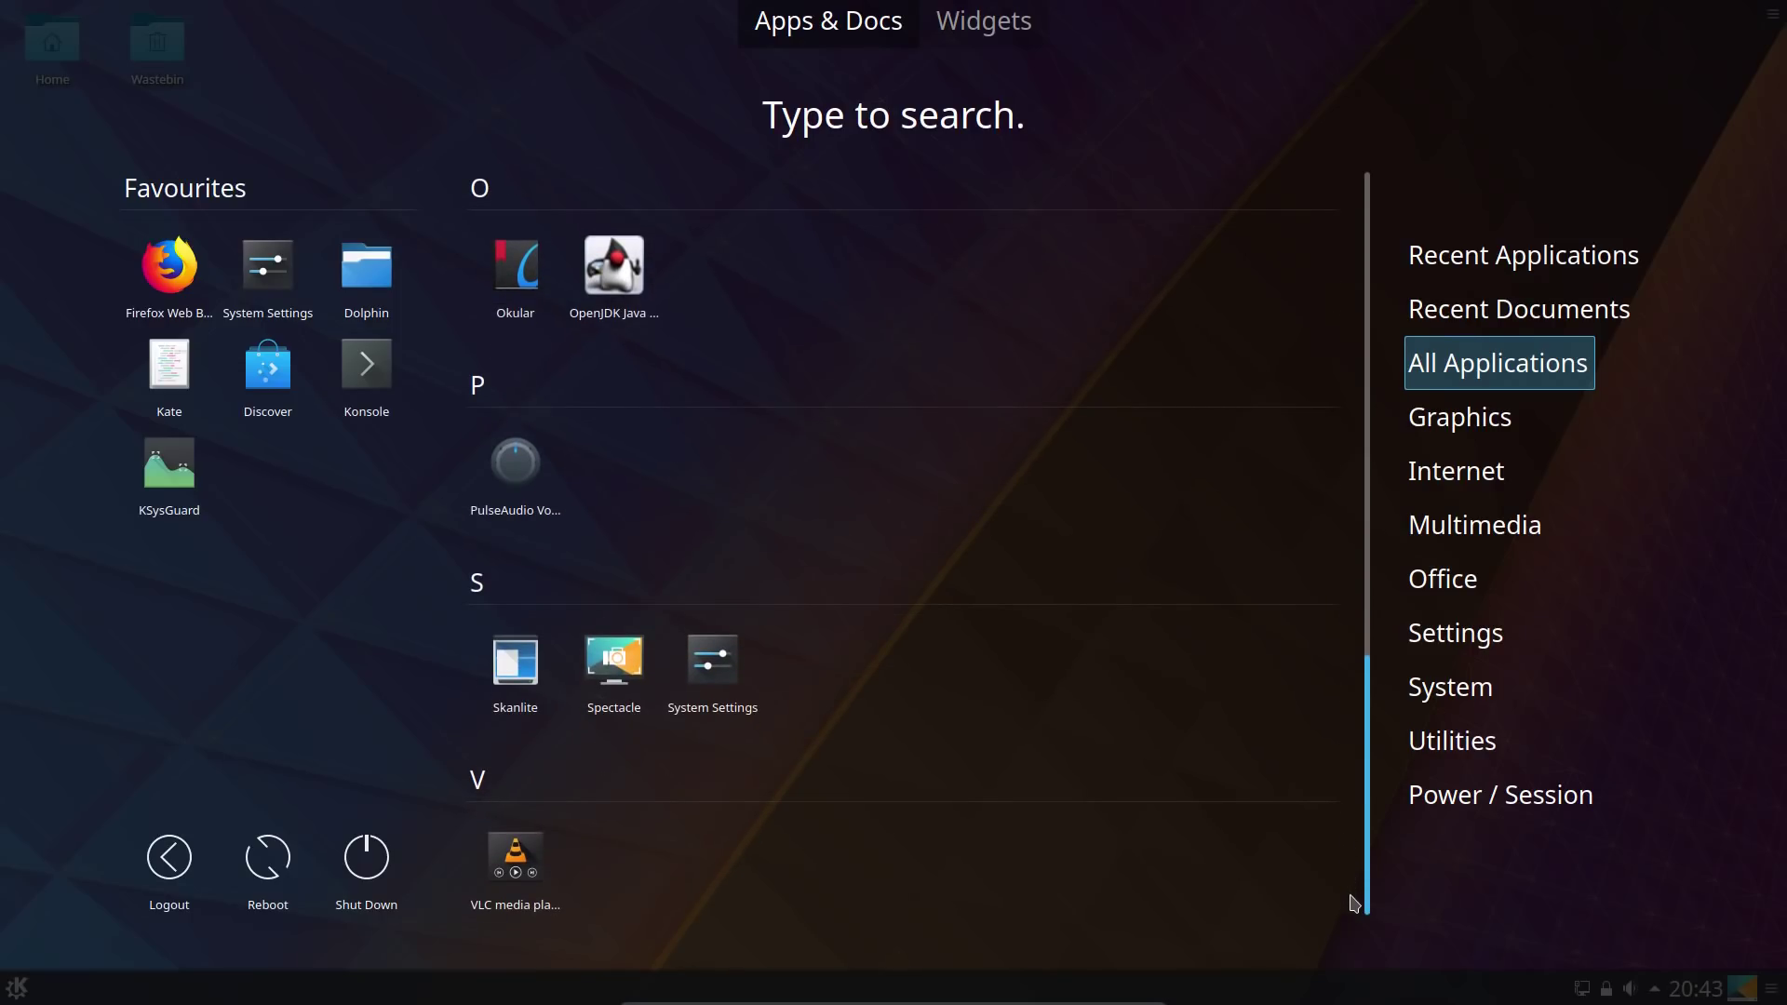
{"action": "left_click_drag", "start_coordinate": [1364, 819], "coordinate": [1380, 462]}
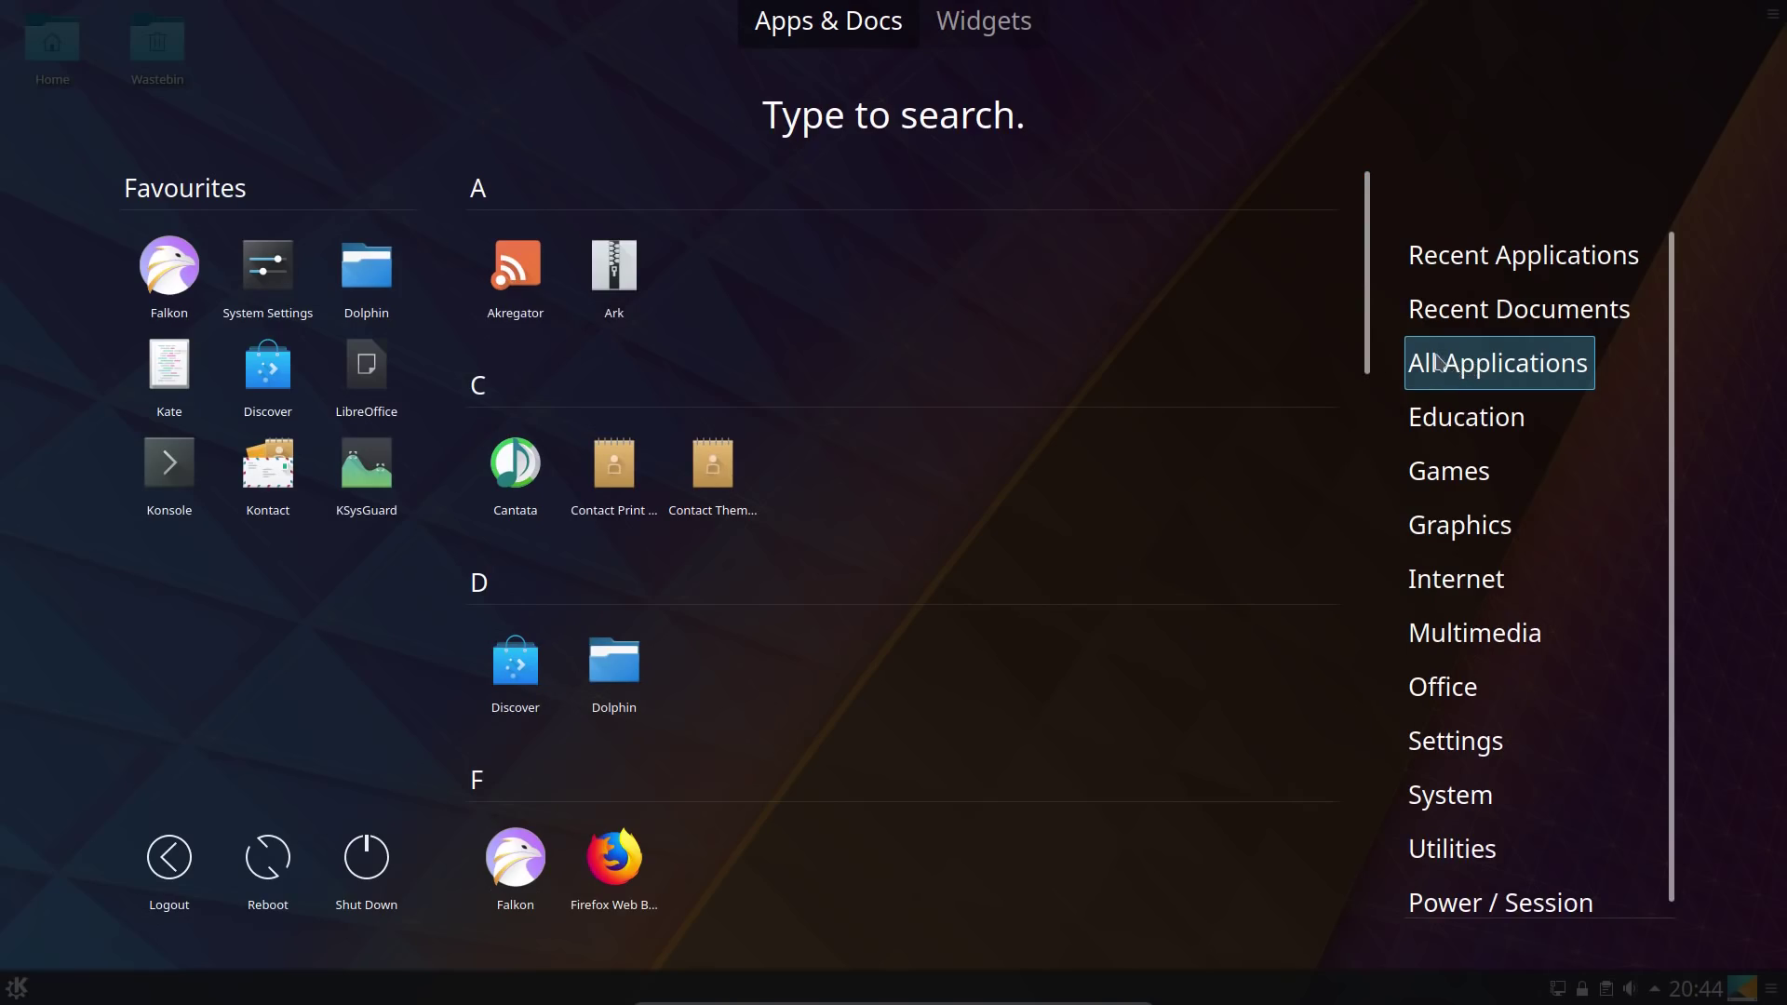
{"action": "mouse_move", "coordinate": [1377, 351]}
{"action": "left_mouse_down"}
{"action": "mouse_move", "coordinate": [1396, 610]}
{"action": "mouse_move", "coordinate": [1423, 710]}
{"action": "mouse_move", "coordinate": [1382, 344]}
{"action": "left_mouse_up"}
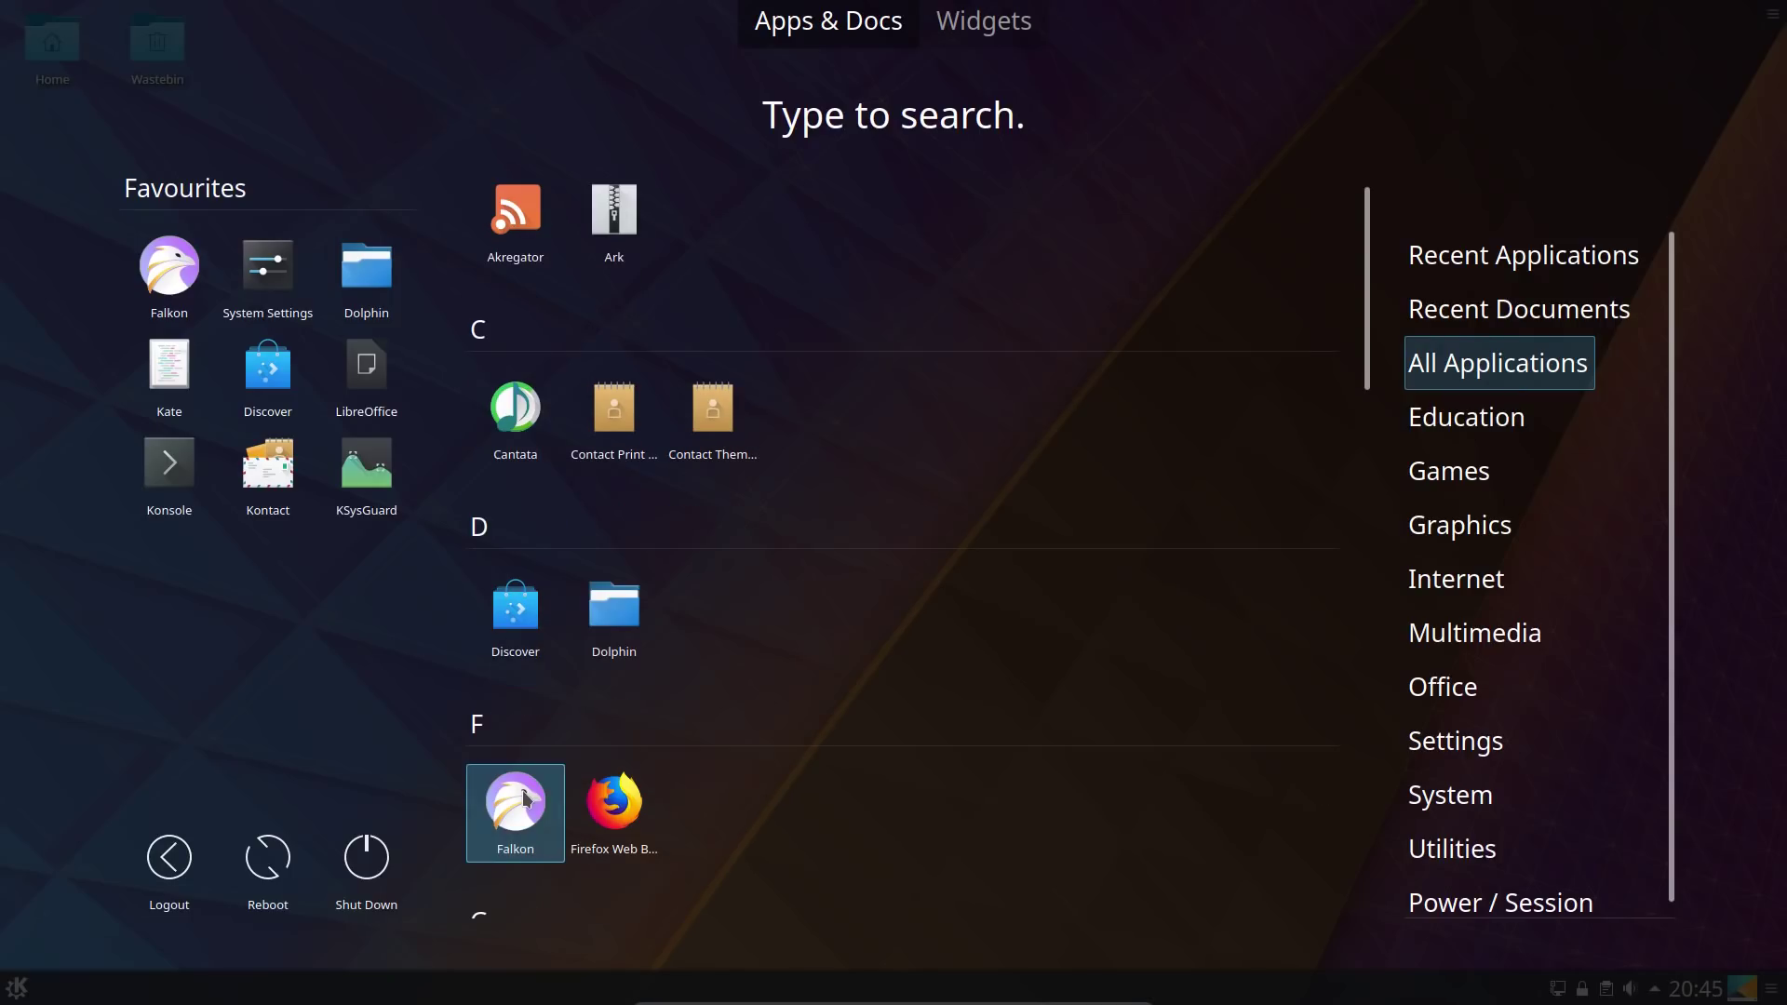
Launch Falkon from the Application Dashboard and search the web for "youtube quidsup".
{"action": "left_click", "coordinate": [518, 858]}
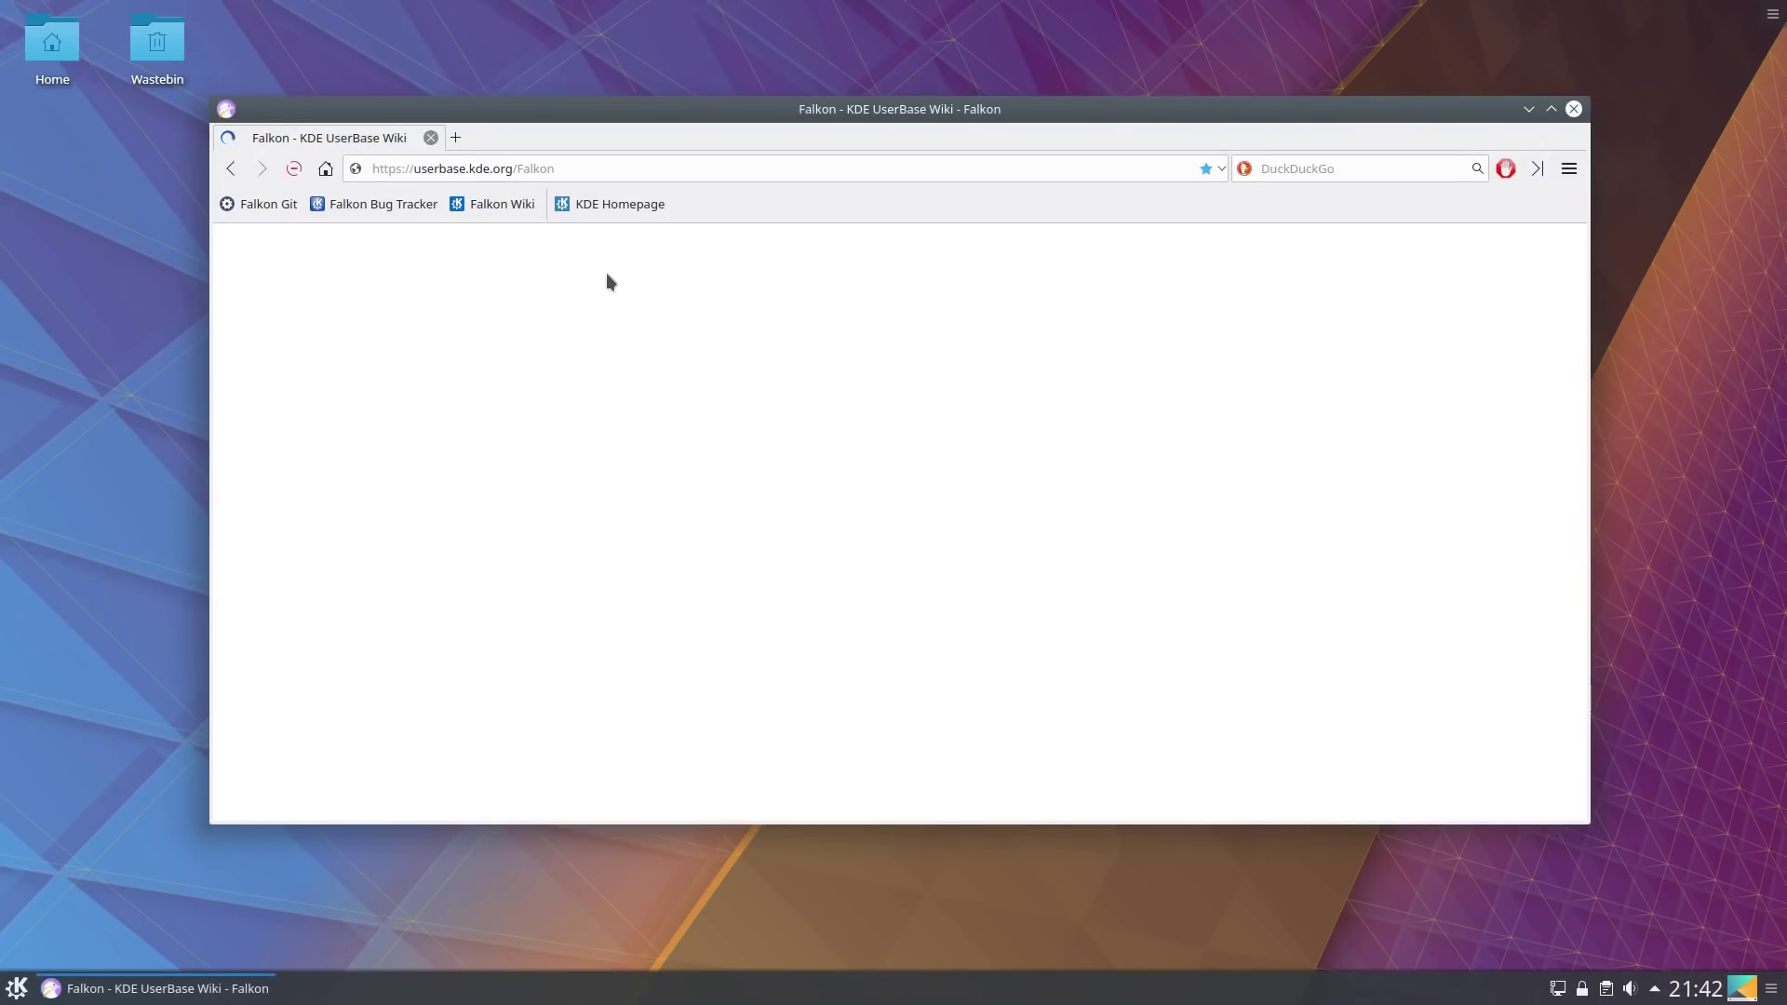
{"action": "left_click", "coordinate": [603, 169]}
{"action": "type", "text": "youtube quidsup"}
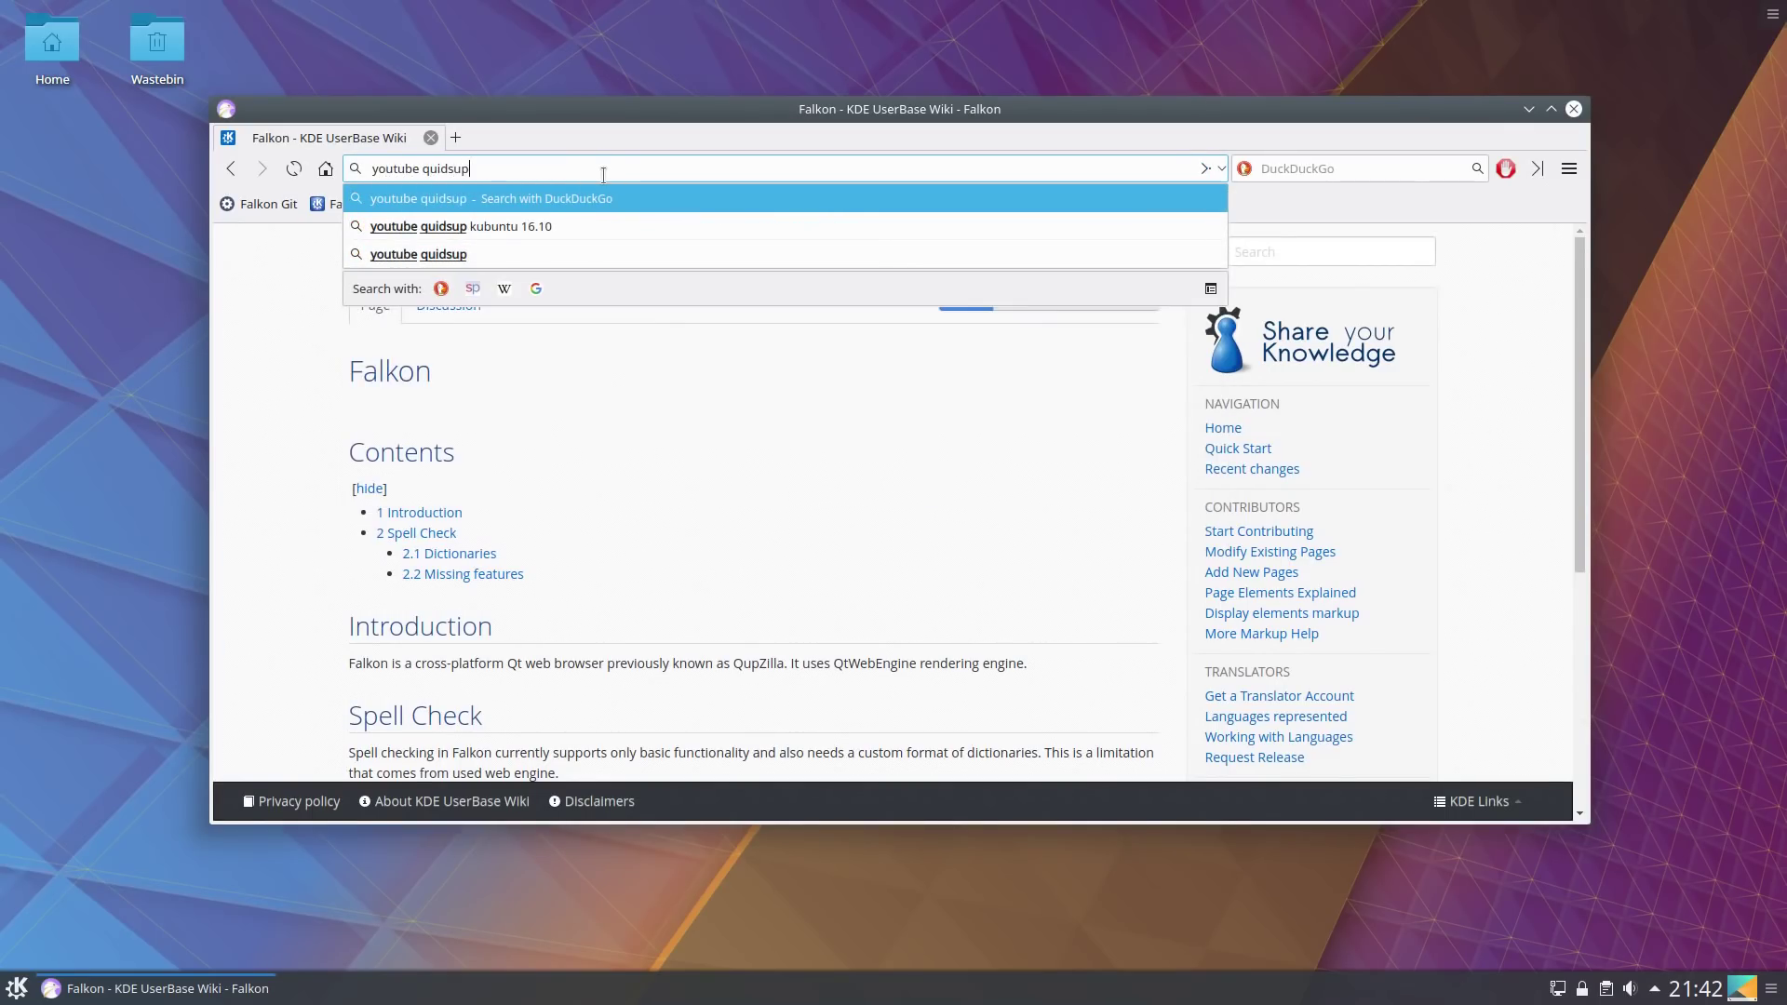
{"action": "key", "text": "Return"}
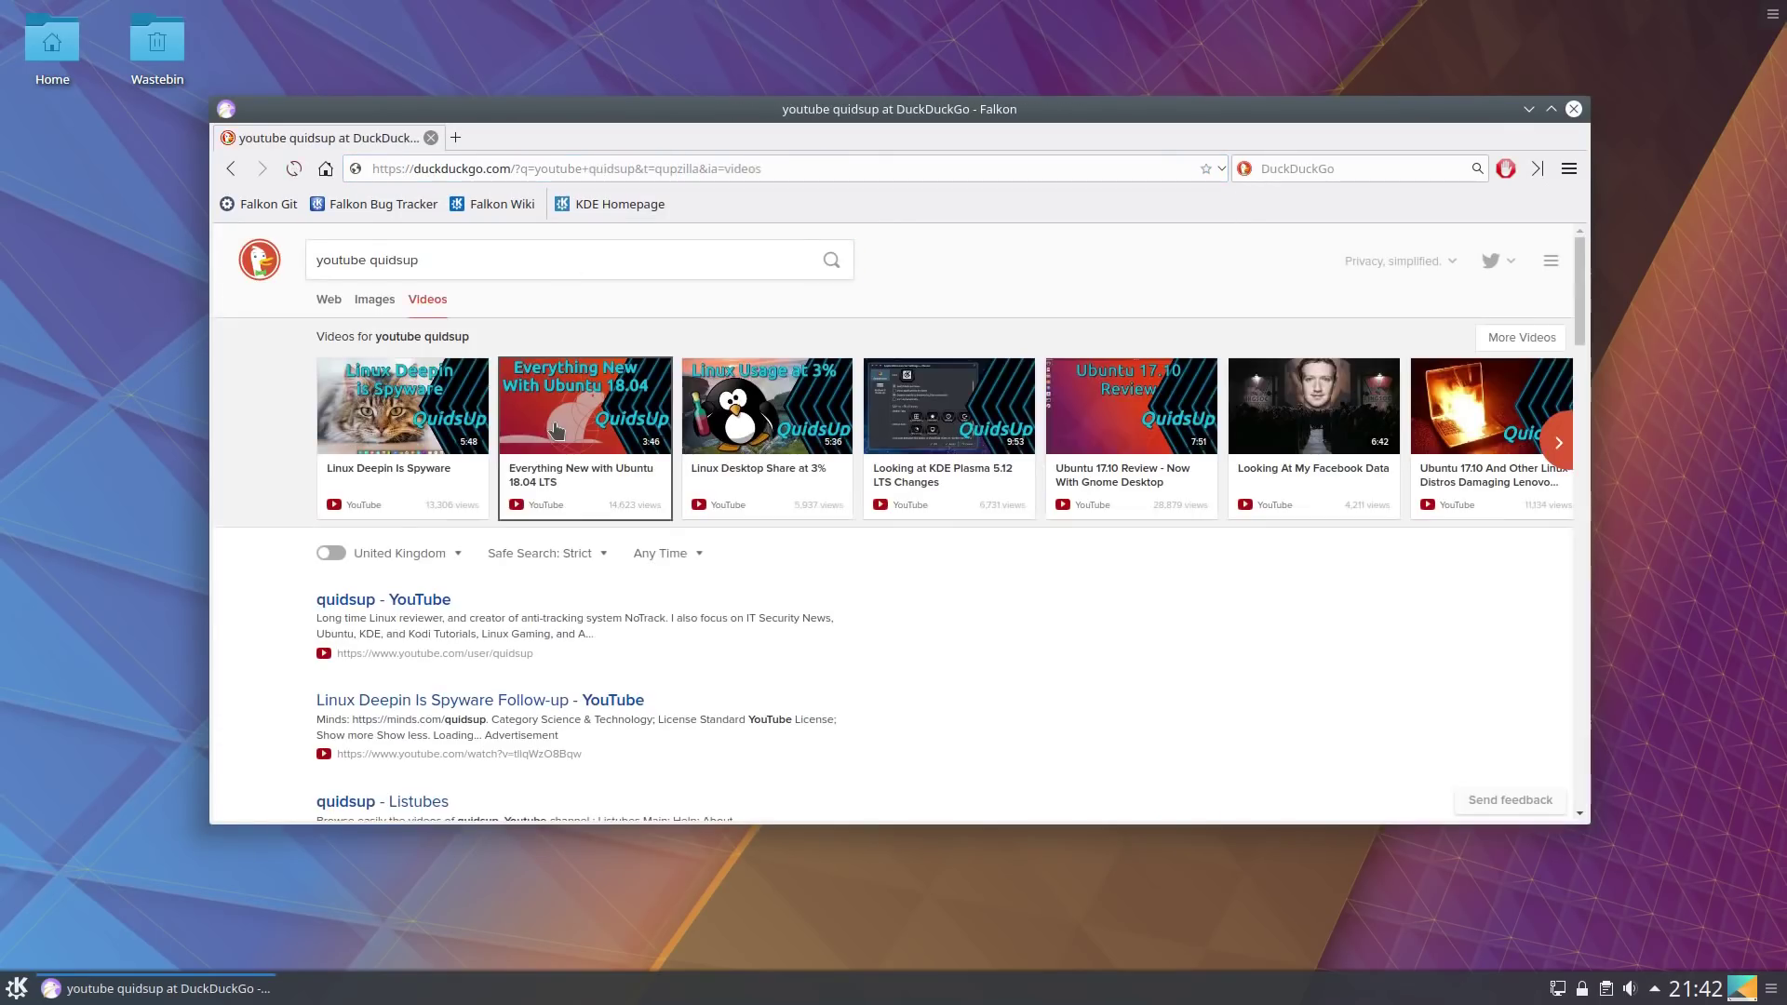
Open the video "Everything New with Ubuntu 18.04 LTS" on YouTube, watch part of it in full screen, and leave full screen.
{"action": "left_click", "coordinate": [555, 430]}
{"action": "left_click", "coordinate": [595, 707]}
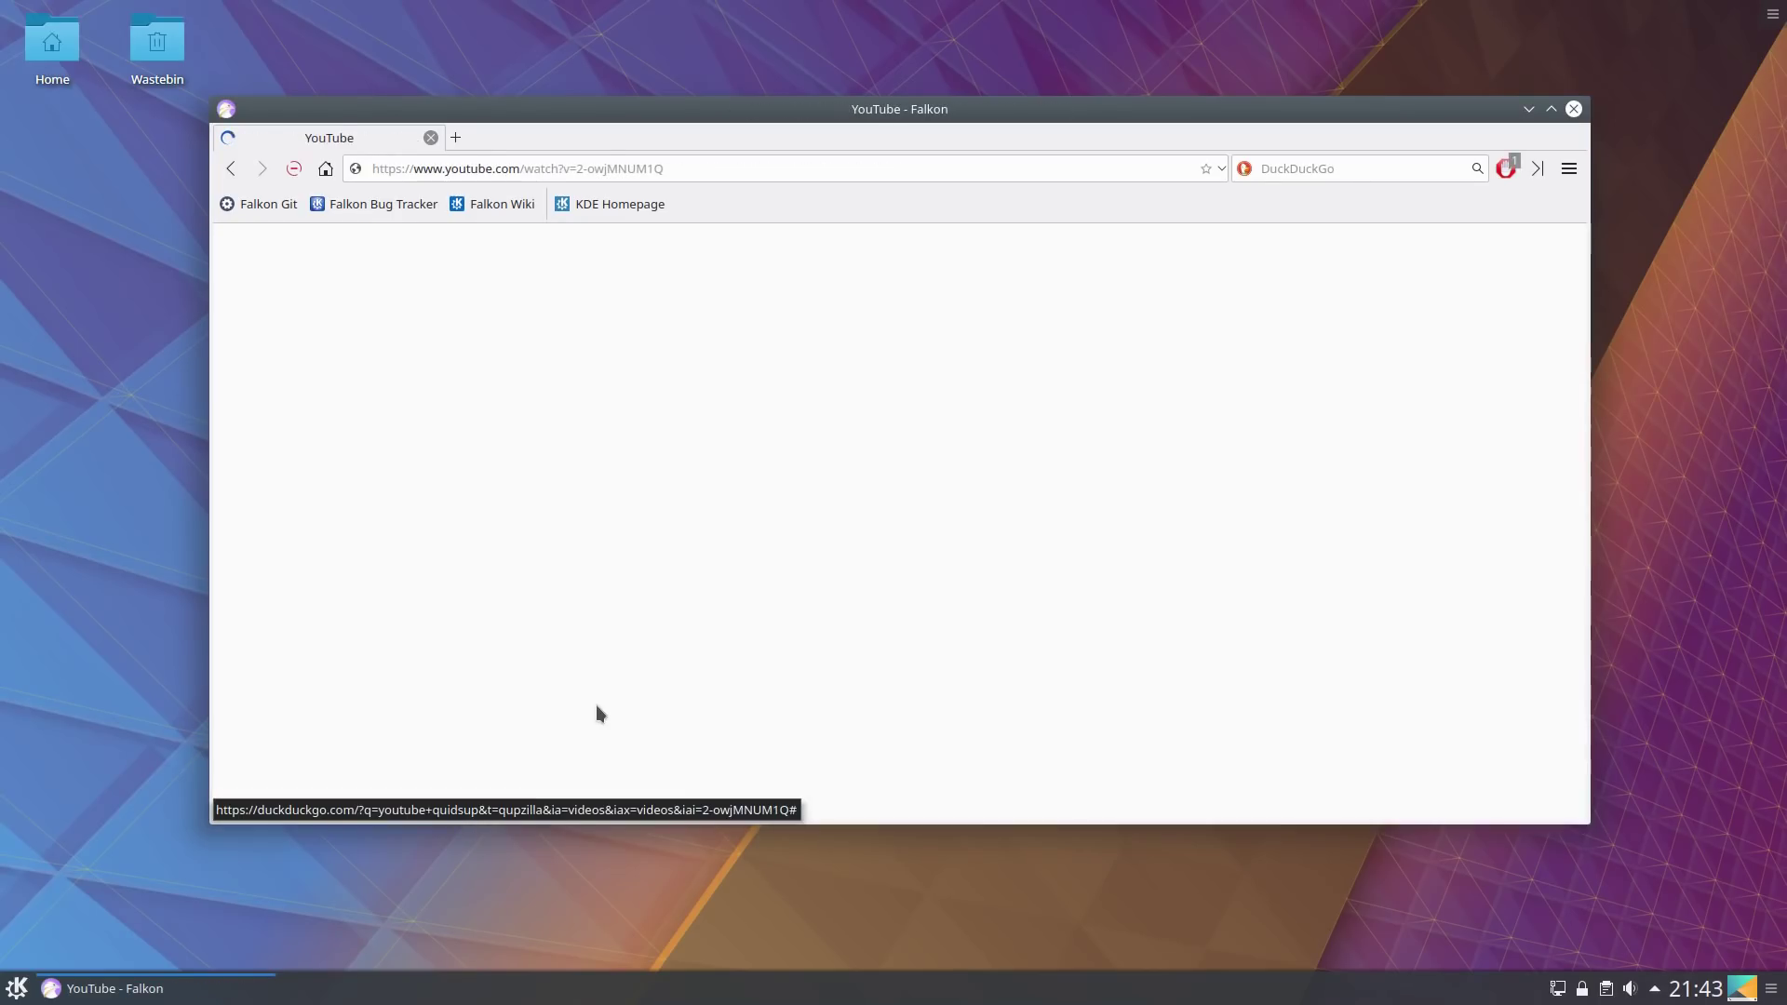
{"action": "left_click", "coordinate": [997, 780]}
{"action": "left_click", "coordinate": [1031, 702]}
{"action": "left_click", "coordinate": [1038, 547]}
{"action": "left_click", "coordinate": [1064, 780]}
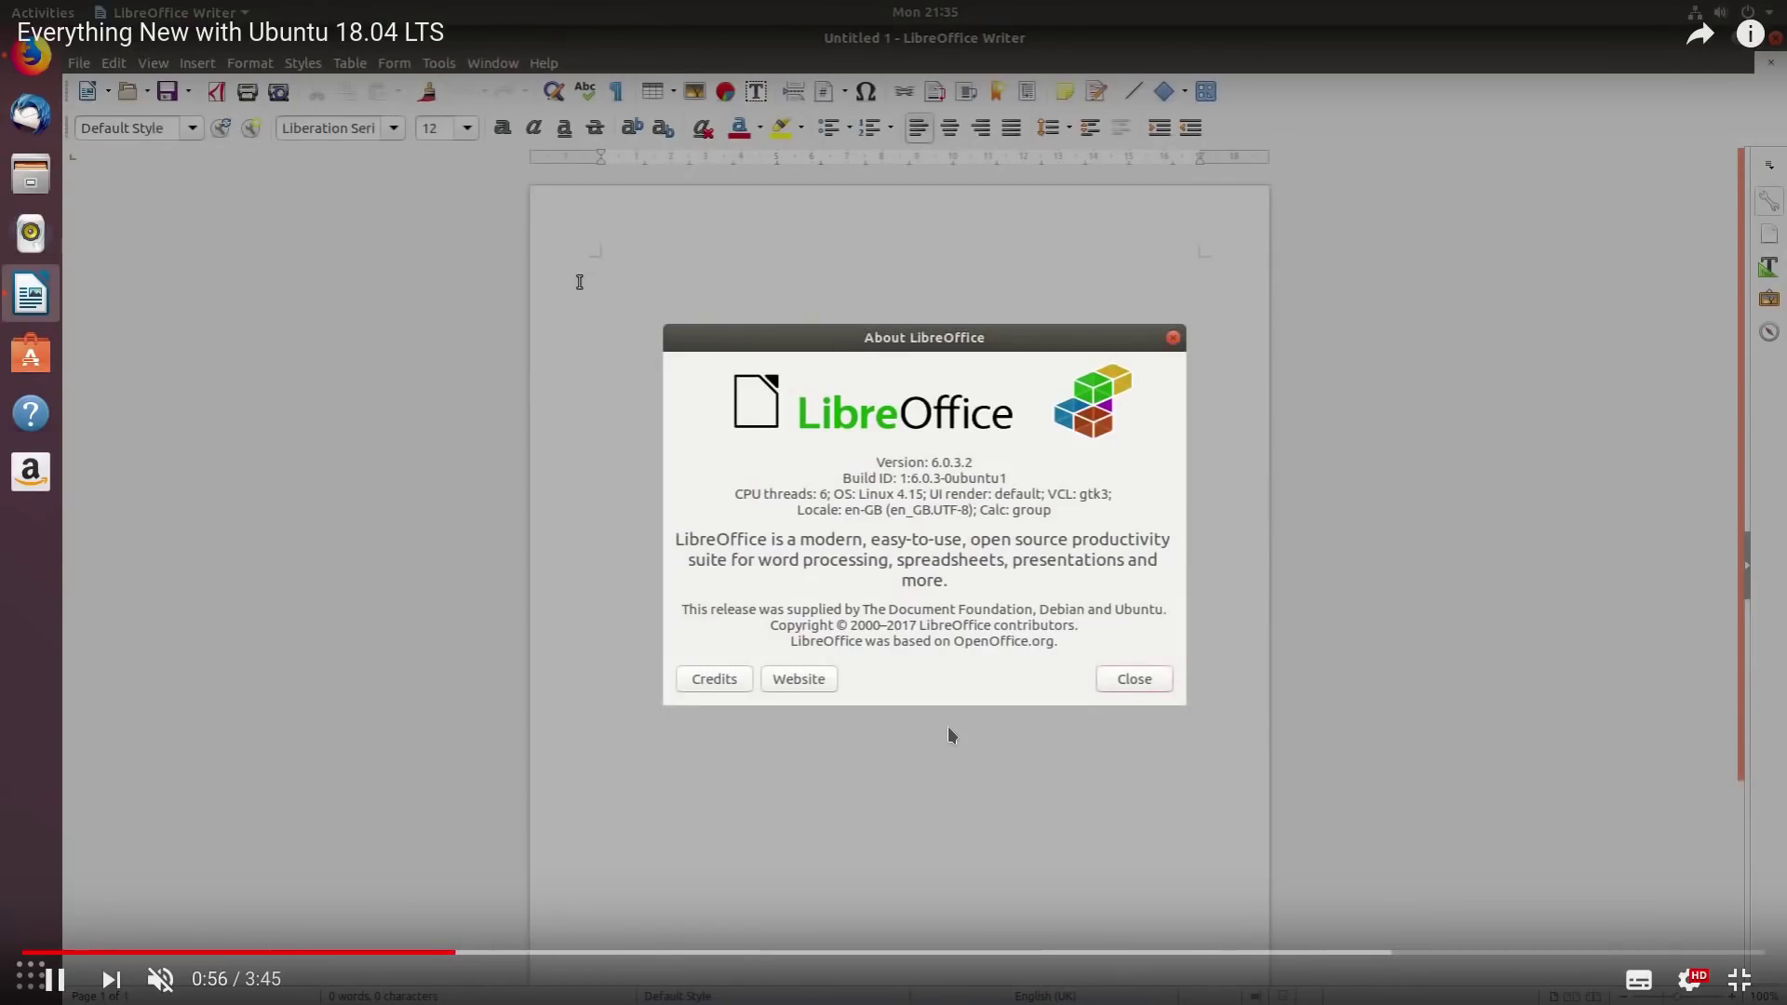
{"action": "key", "text": "Escape"}
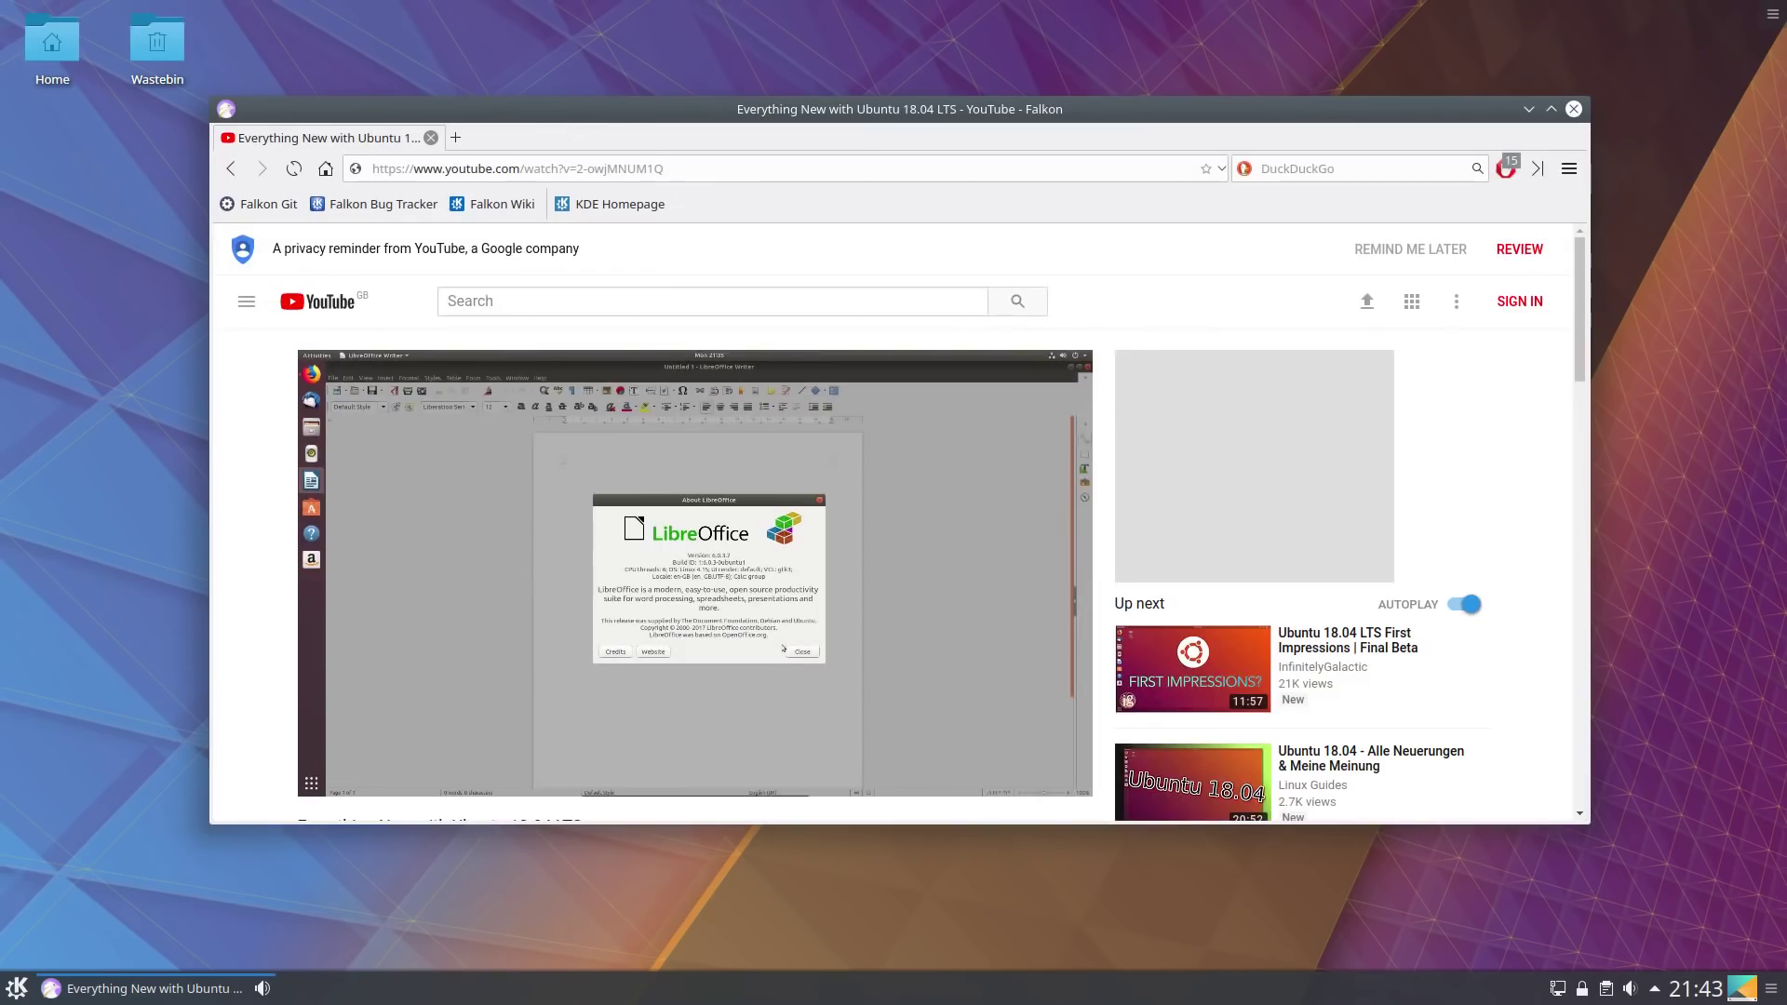
Open the bookmarked Falkon Wiki page and close the browser.
{"action": "left_click", "coordinate": [508, 206]}
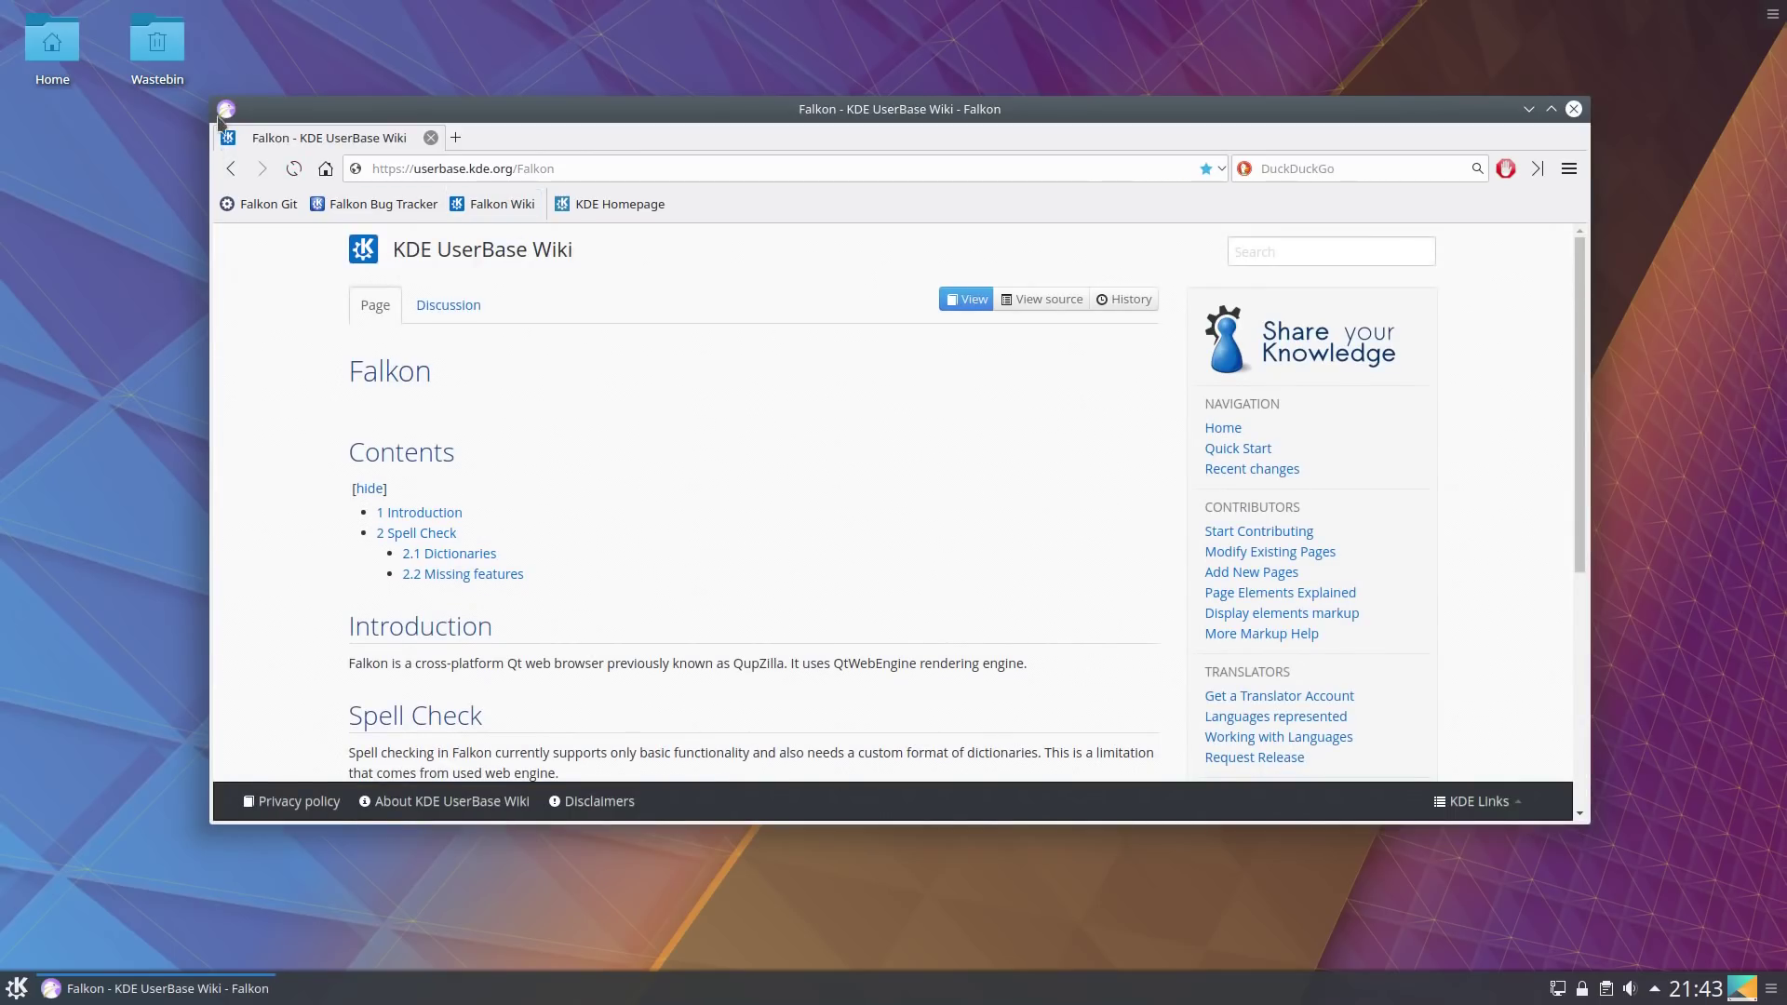
{"action": "left_click", "coordinate": [1572, 109]}
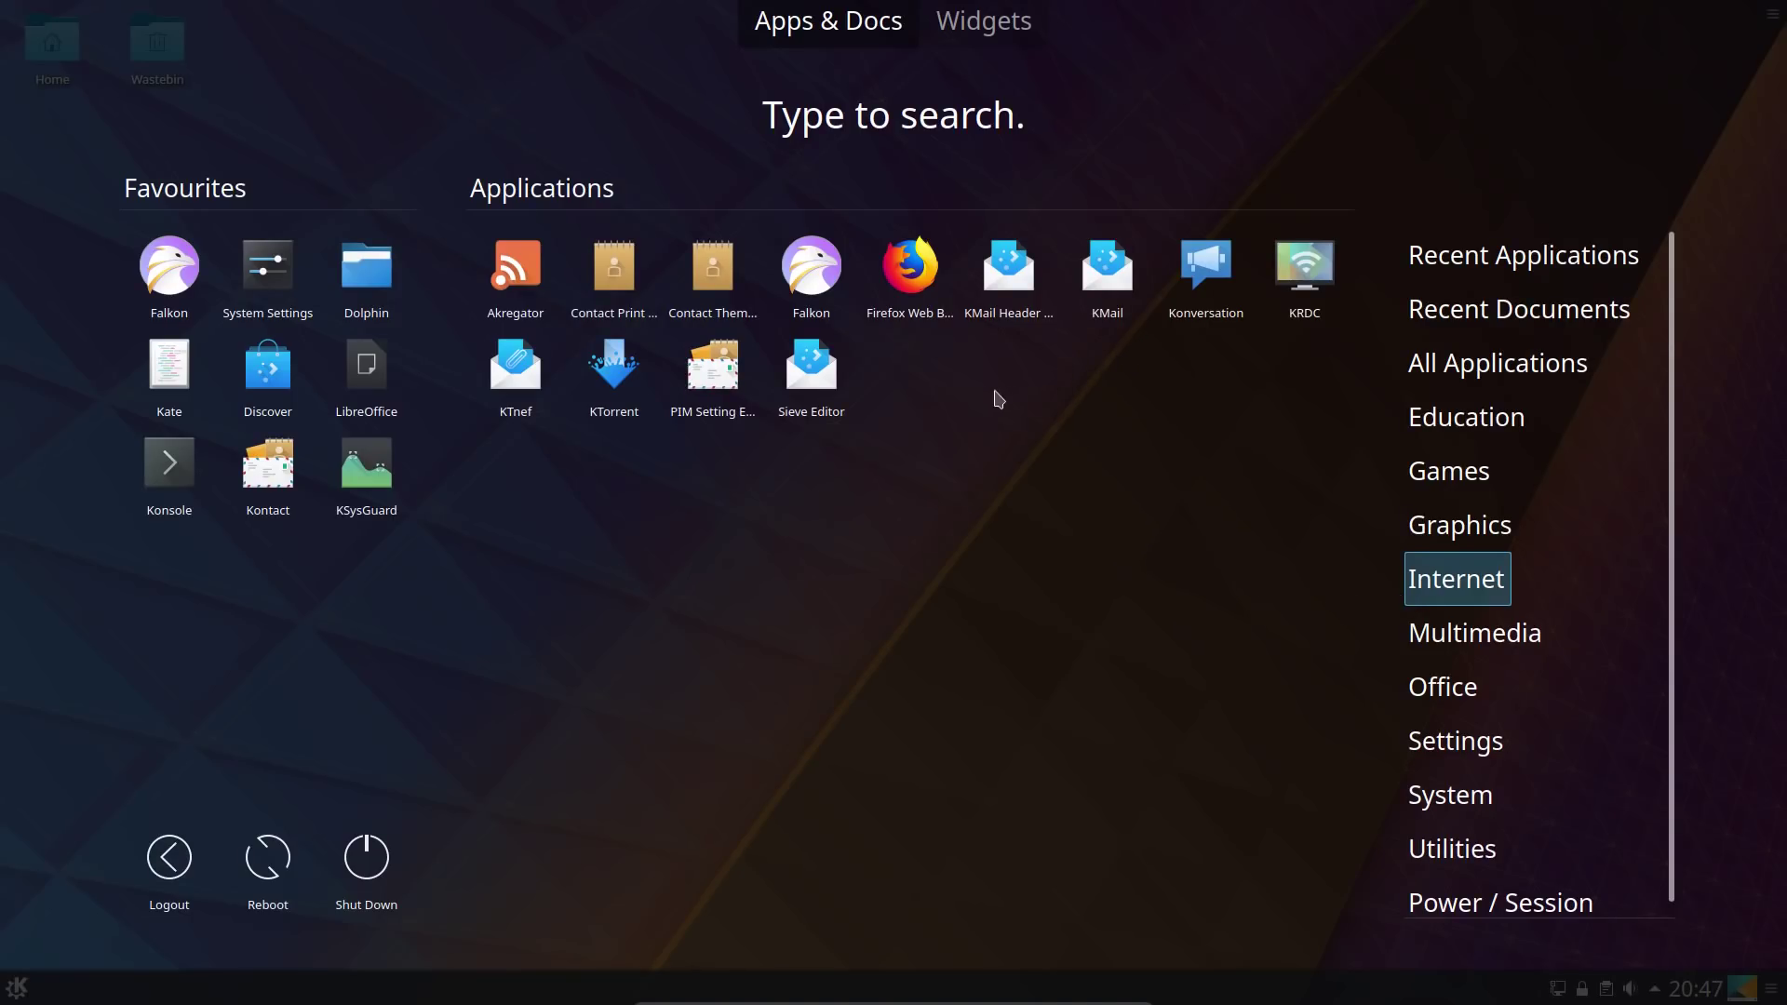
Review the Multimedia, Office and System categories in the Application Dashboard, and select KSysGuard.
{"action": "left_click", "coordinate": [1475, 641]}
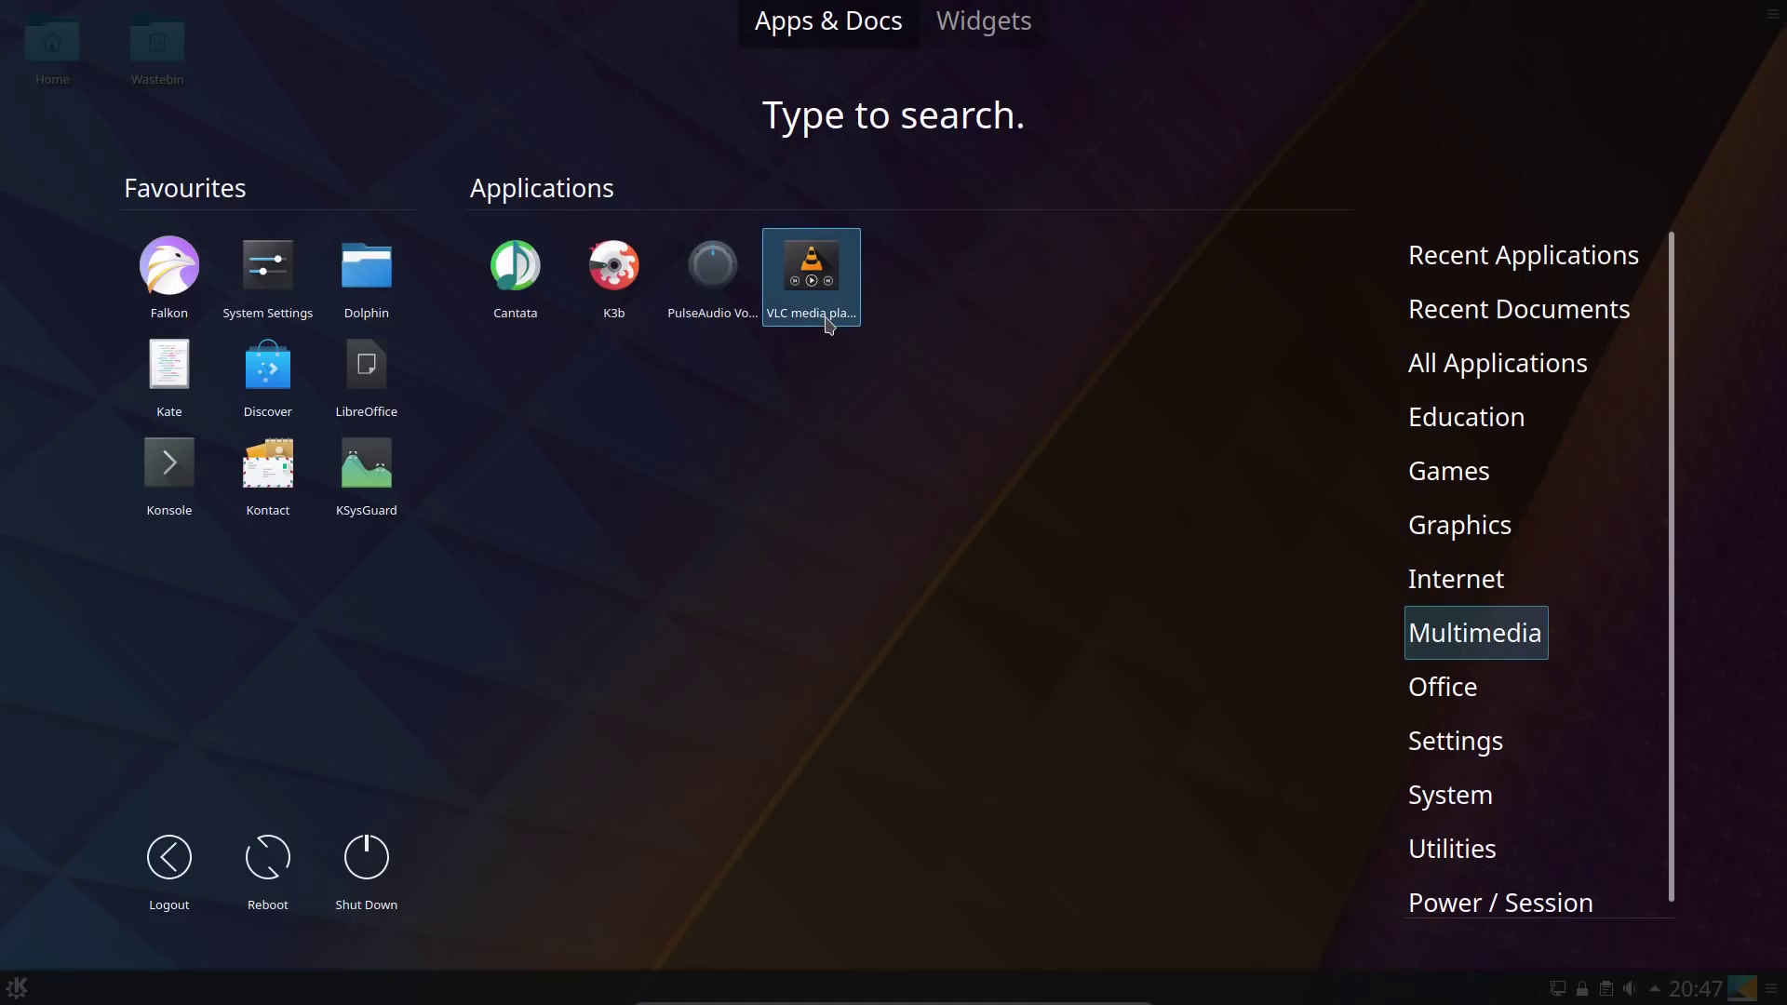
{"action": "left_click", "coordinate": [1443, 691]}
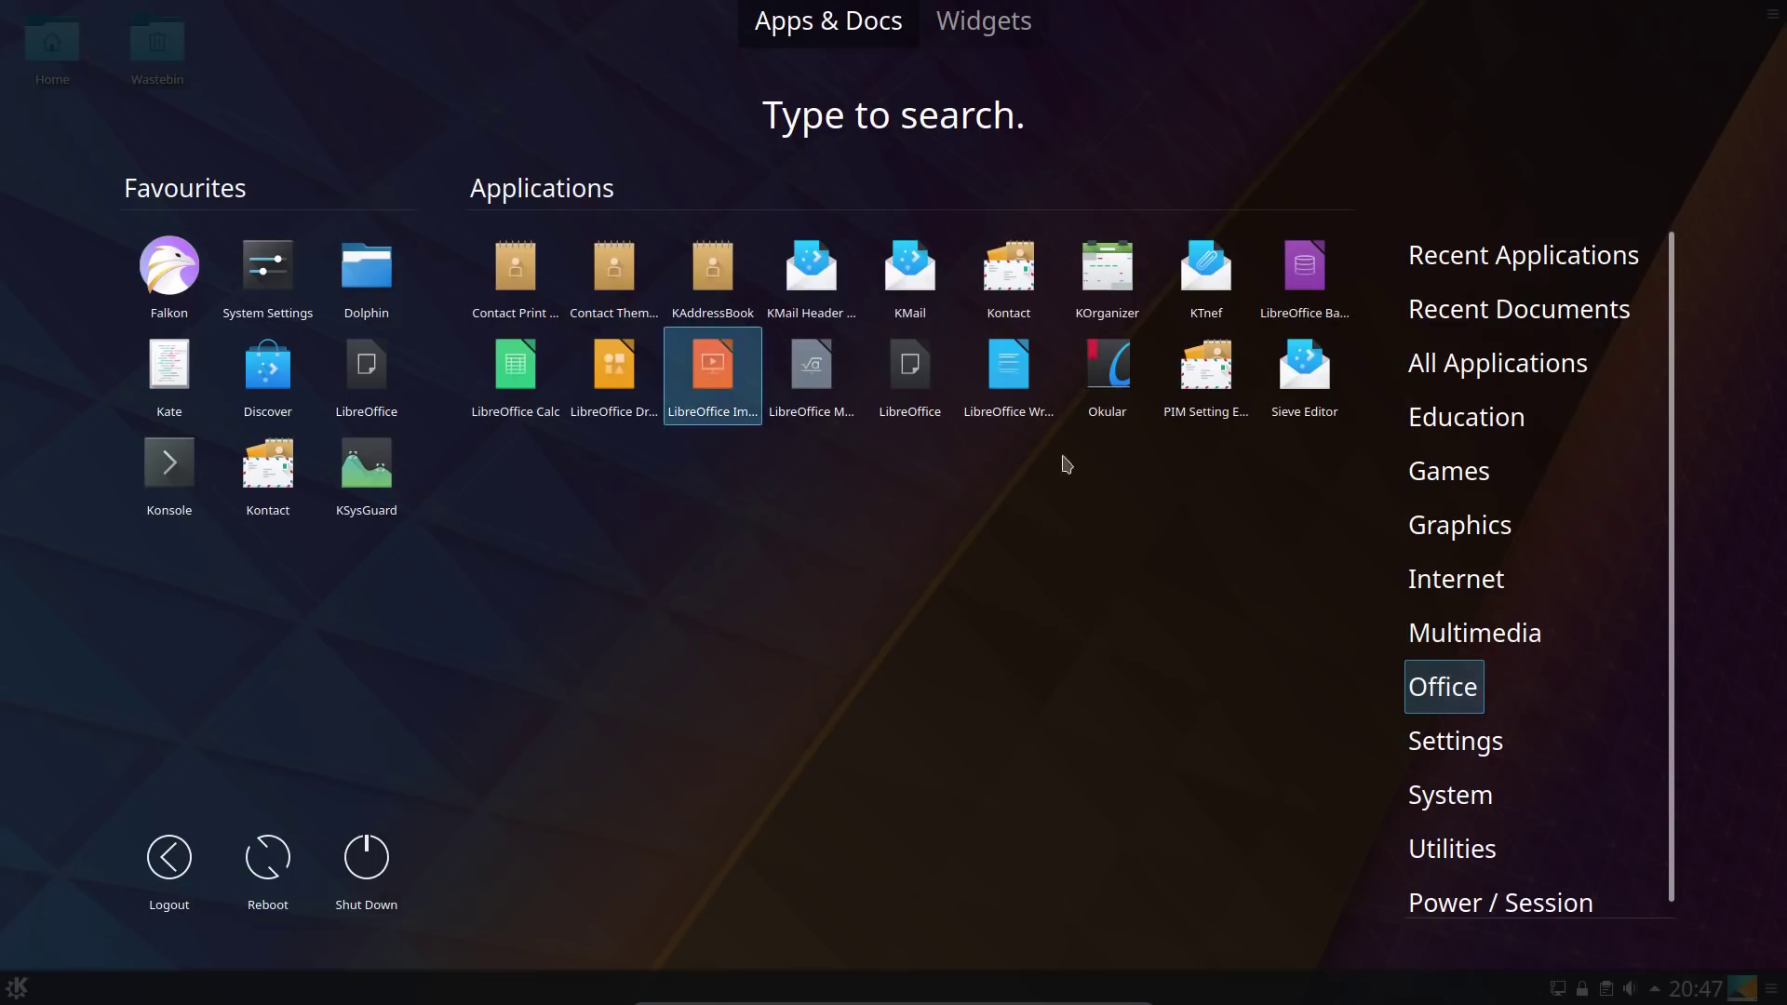
{"action": "mouse_move", "coordinate": [1450, 791]}
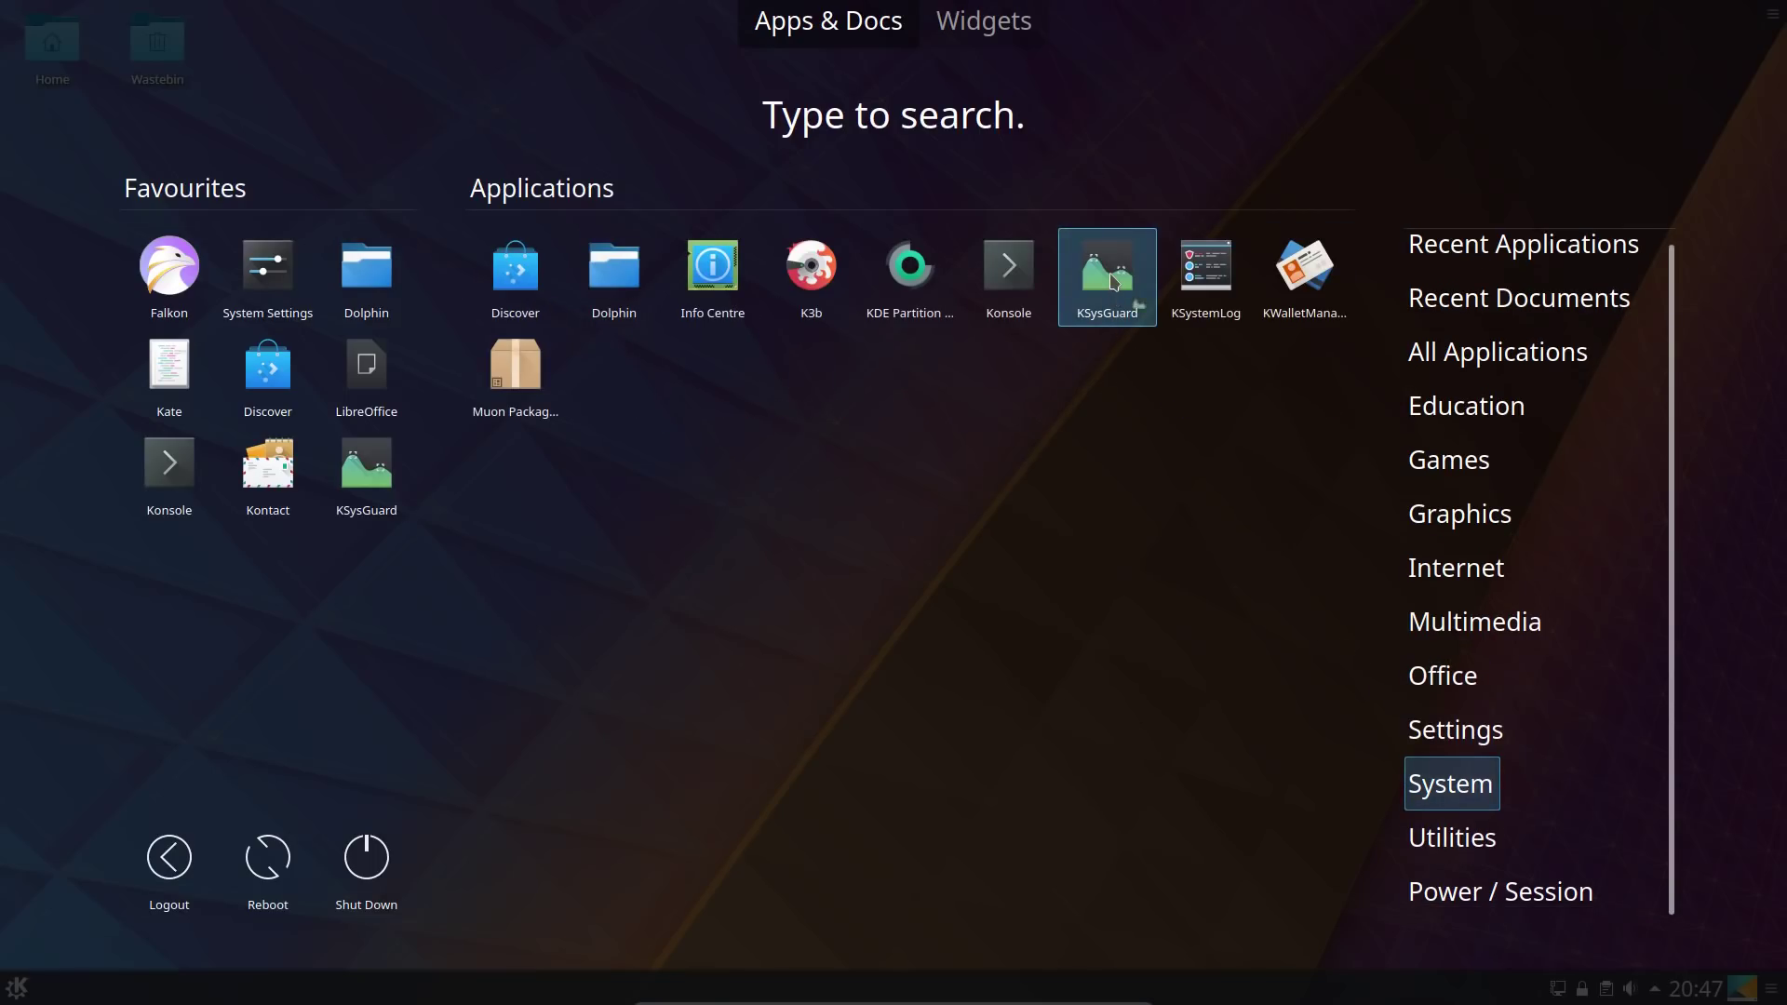
{"action": "left_click", "coordinate": [1115, 303]}
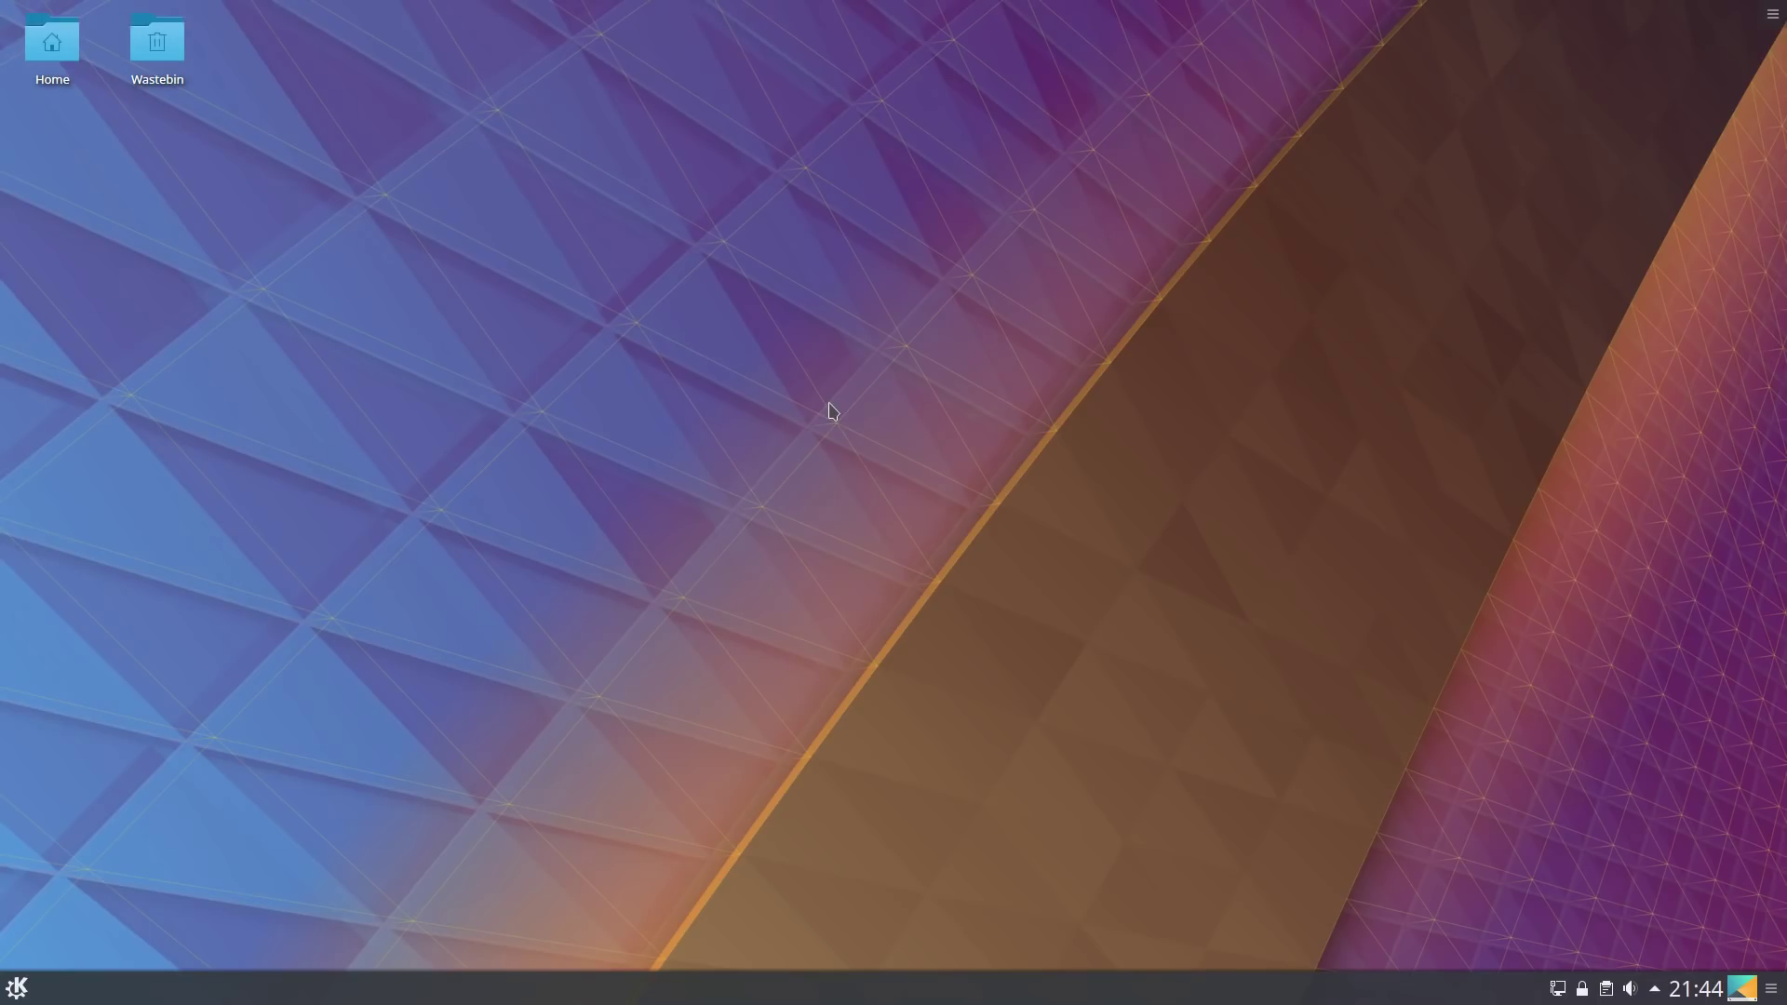
Bring up the System Activity window, look through the running processes, and close it.
{"action": "key", "text": "ctrl+Escape"}
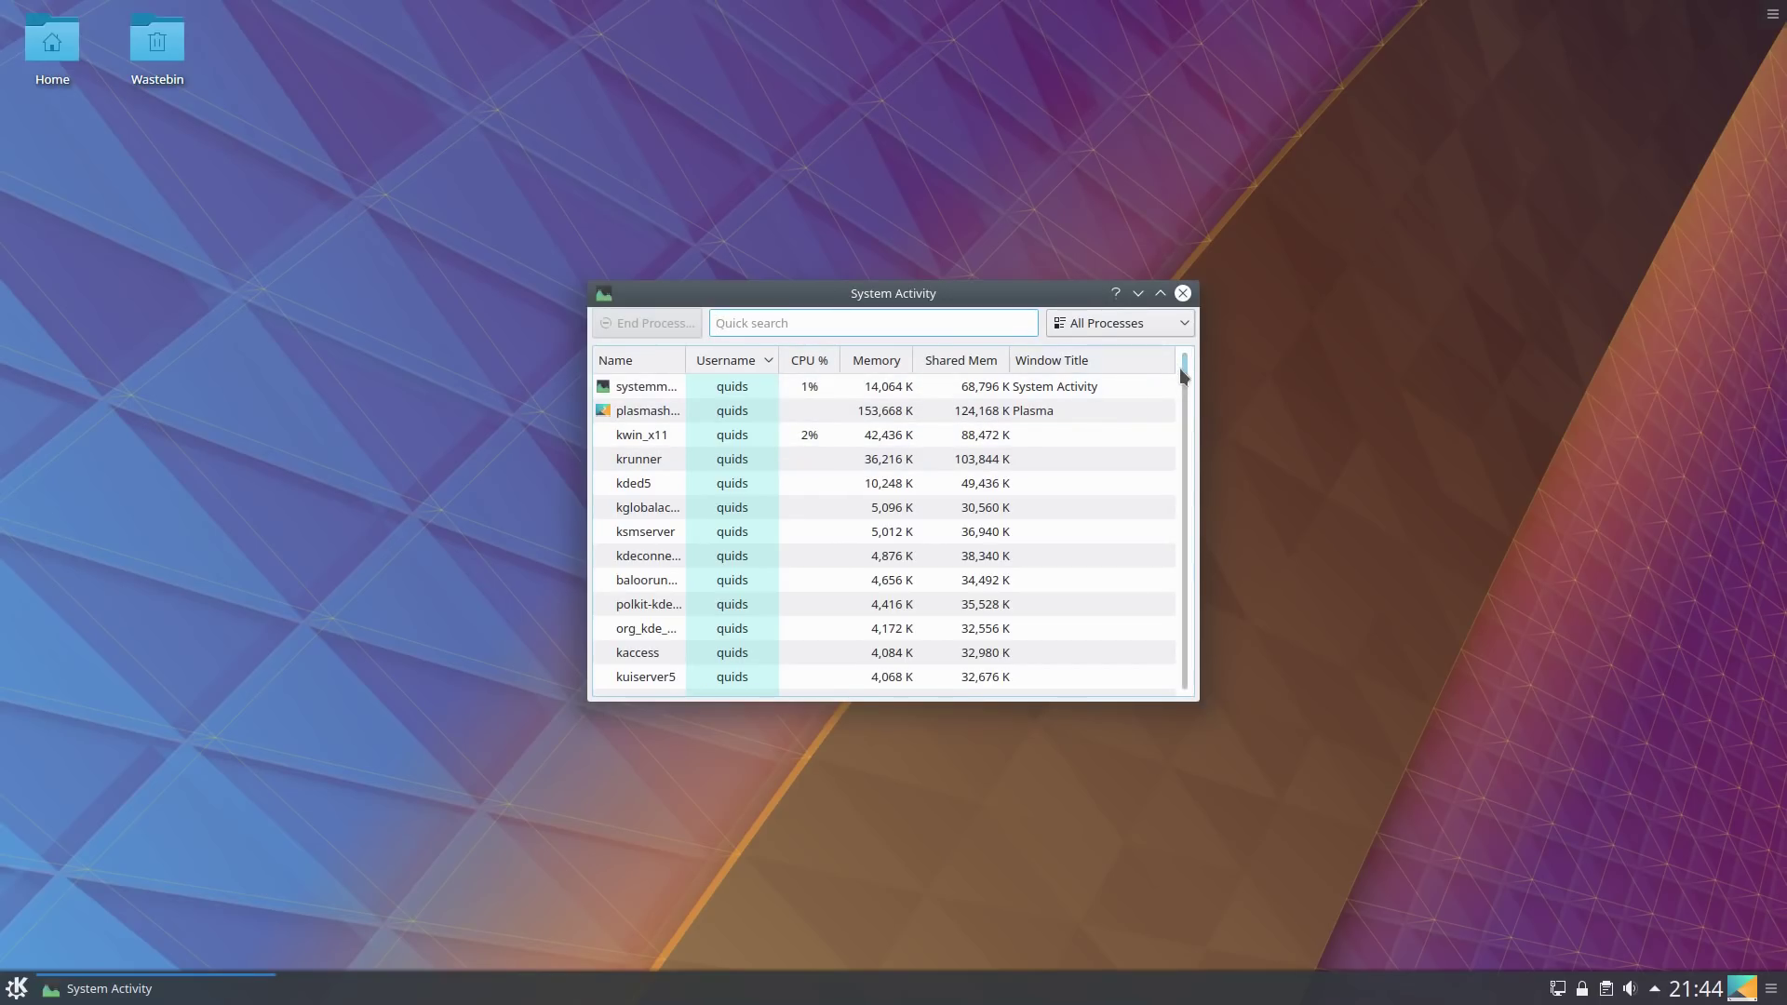
{"action": "mouse_move", "coordinate": [1182, 372]}
{"action": "left_mouse_down"}
{"action": "mouse_move", "coordinate": [1189, 502]}
{"action": "mouse_move", "coordinate": [1194, 370]}
{"action": "left_mouse_up"}
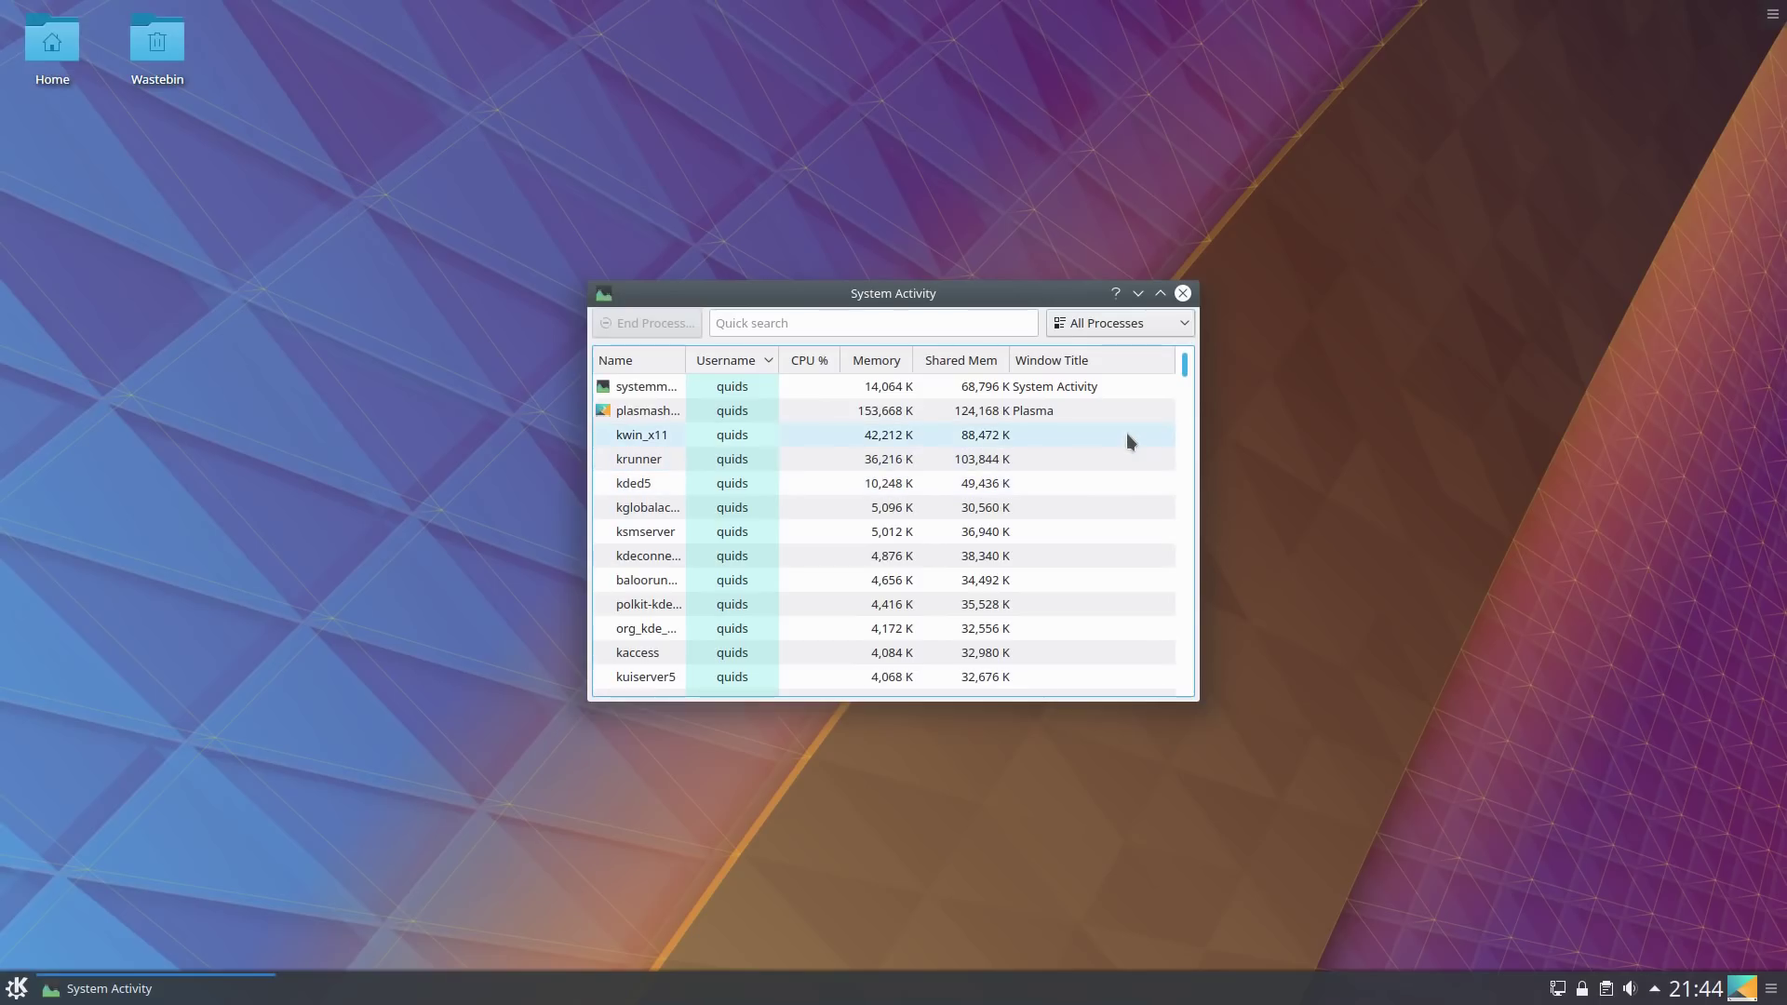
{"action": "left_click", "coordinate": [1182, 293]}
Search for "discover" in KRunner and launch the match.
{"action": "key", "text": "alt+space"}
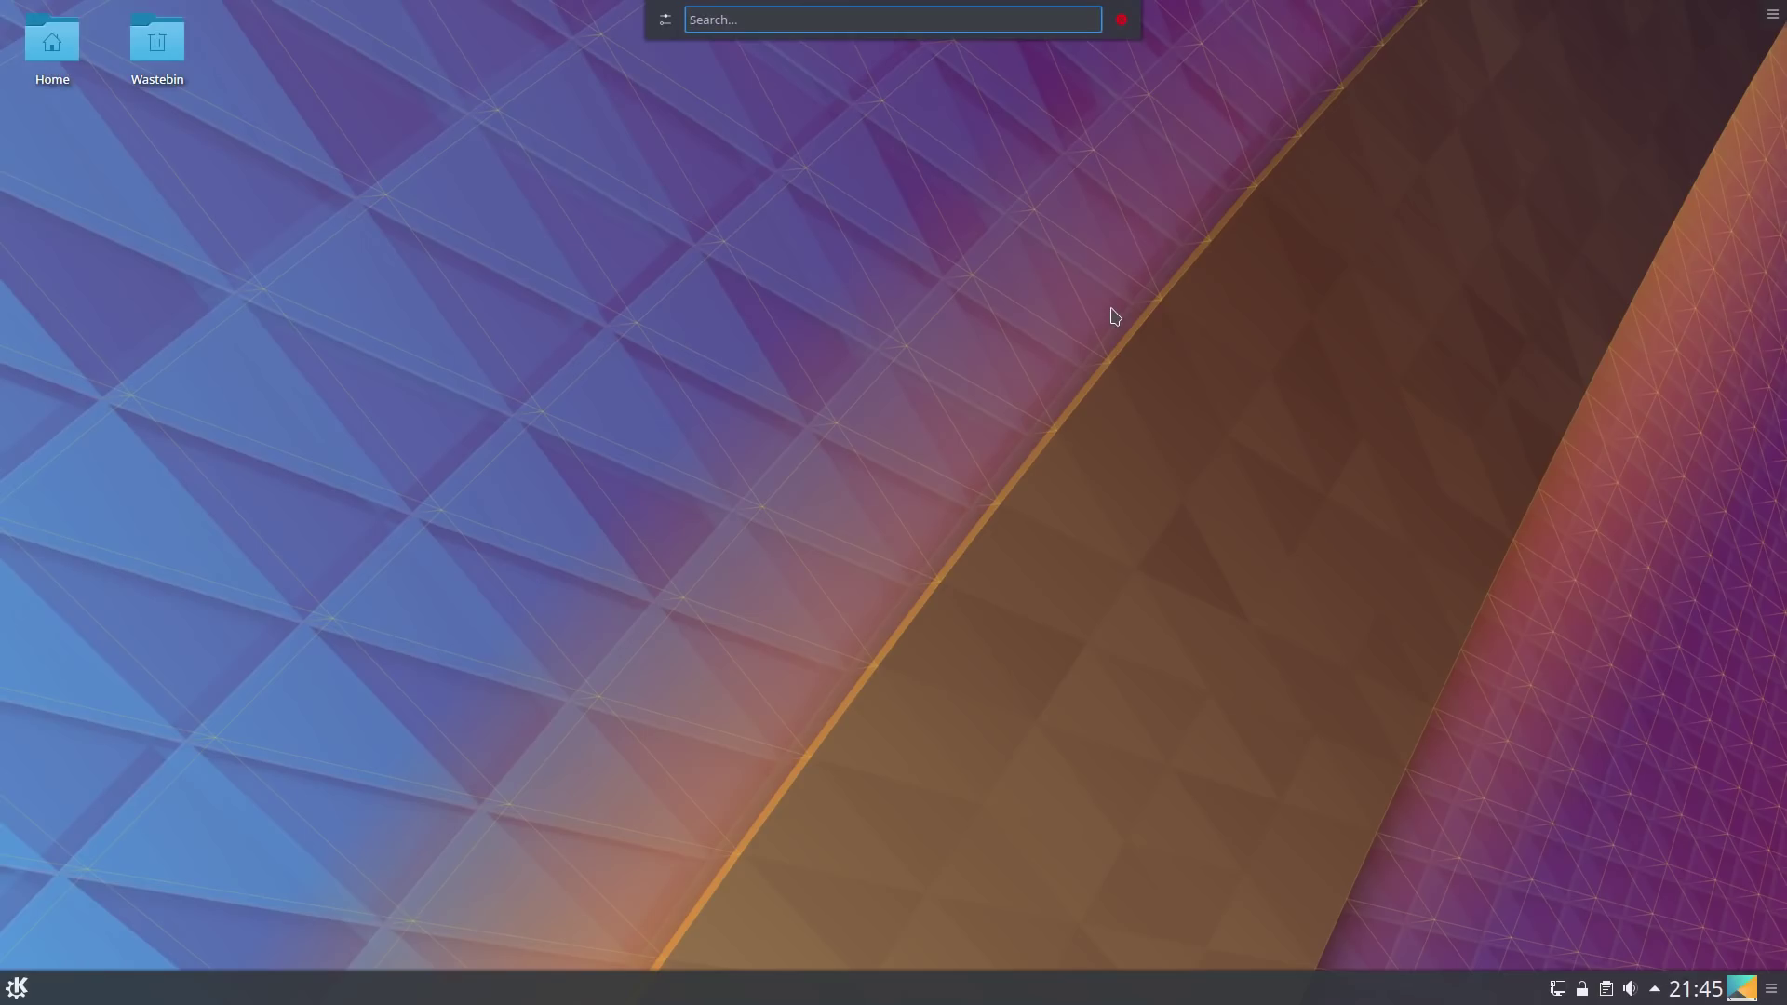
{"action": "type", "text": "discover"}
{"action": "key", "text": "Return"}
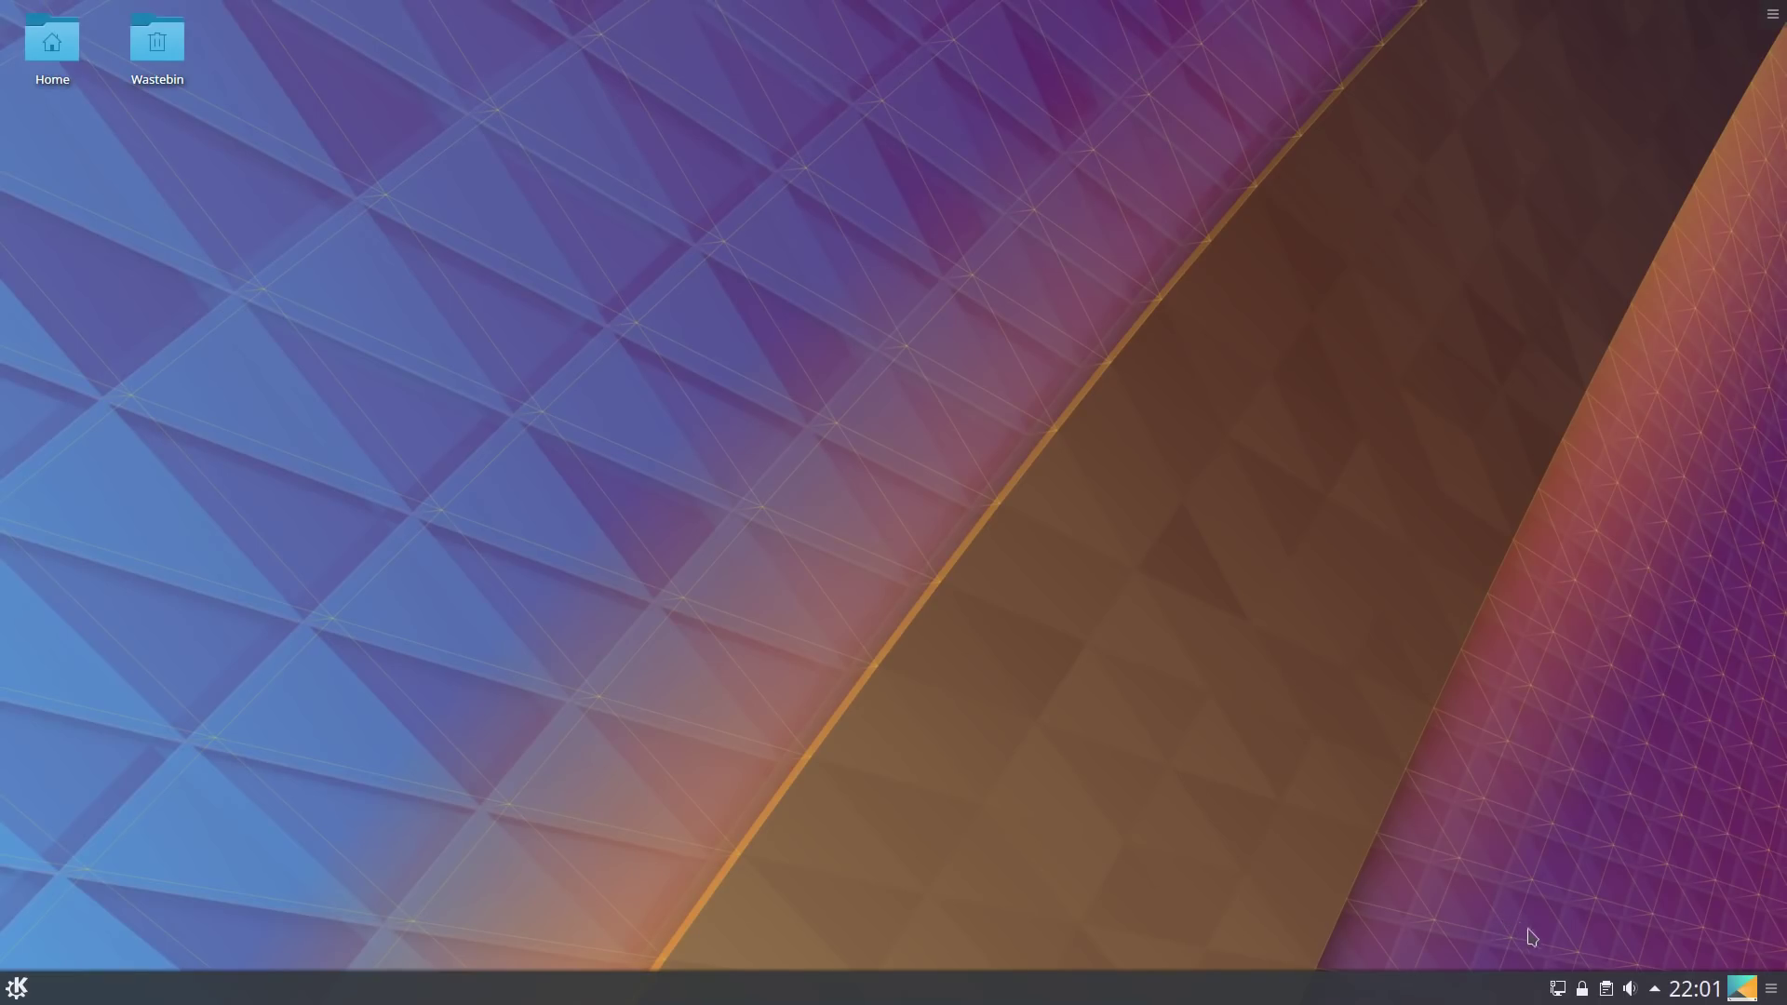
Start a new Plasma vault named "hidden stuff" with the CryFS backend and proceed to its password page.
{"action": "left_click", "coordinate": [1582, 989]}
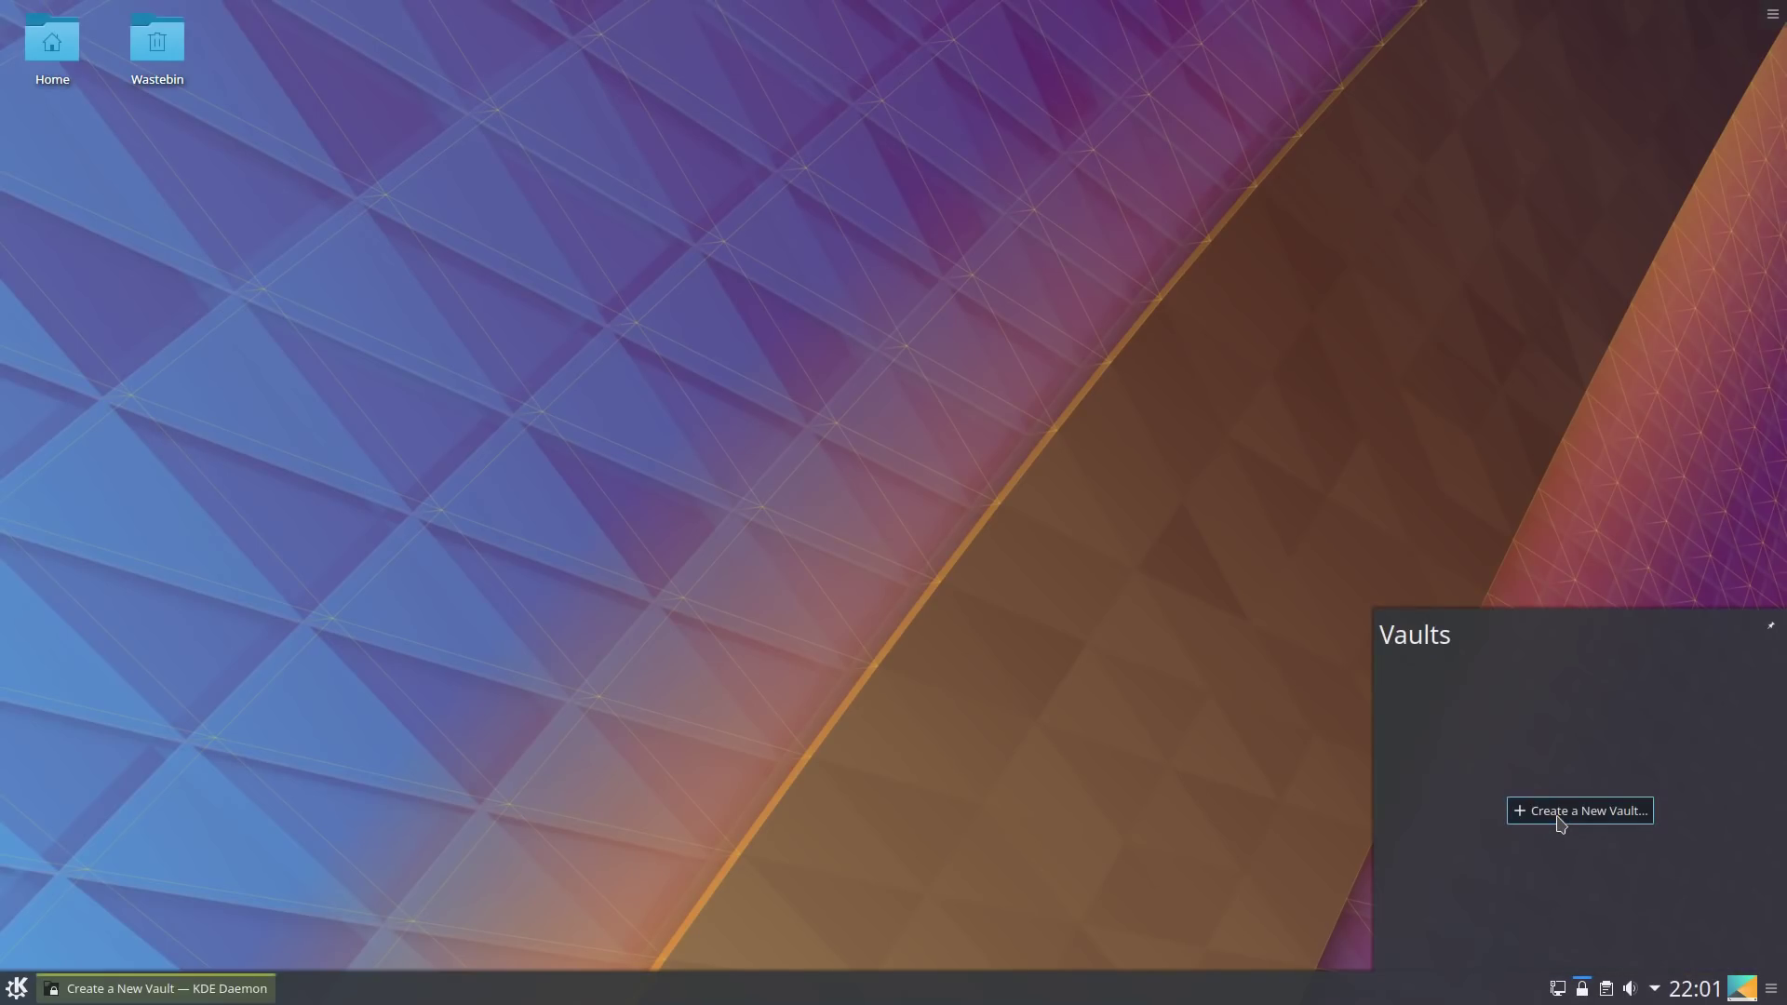
{"action": "left_click", "coordinate": [1561, 811]}
{"action": "type", "text": "hidden stuff"}
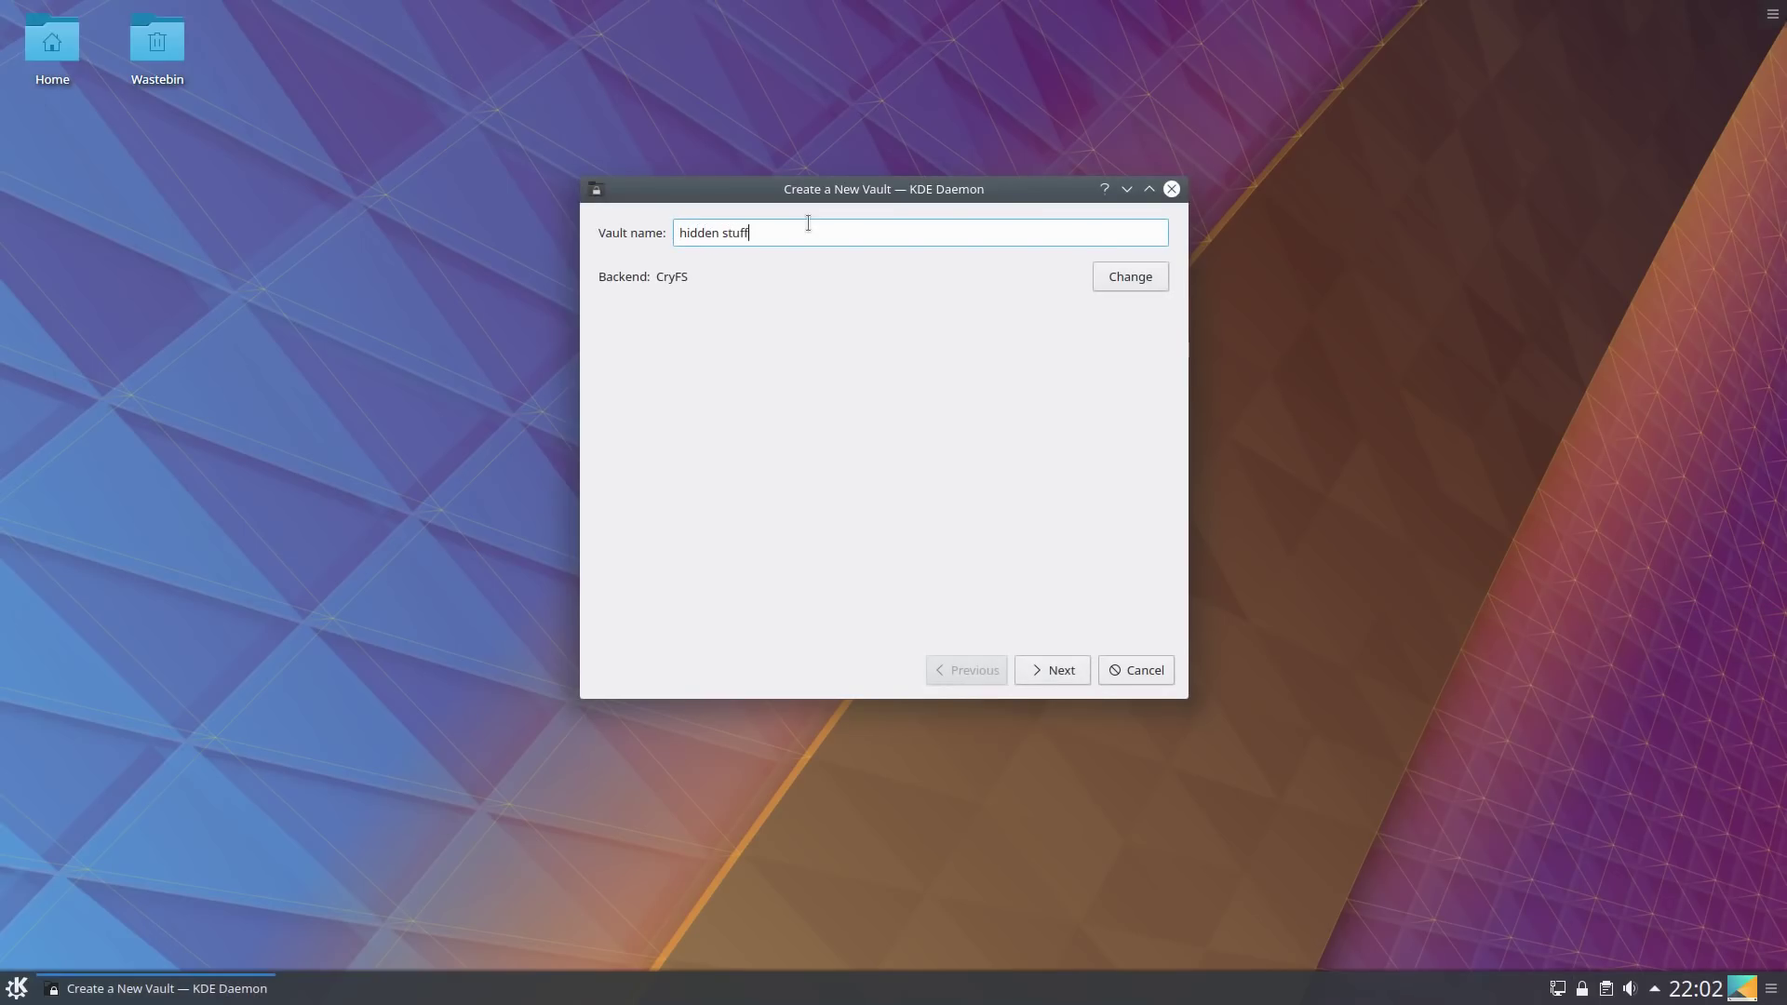
{"action": "left_click", "coordinate": [1065, 672]}
{"action": "left_click", "coordinate": [1067, 672]}
Enter and verify the vault password, and create the vault with the default cipher and no activity limit.
{"action": "type", "text": "••"}
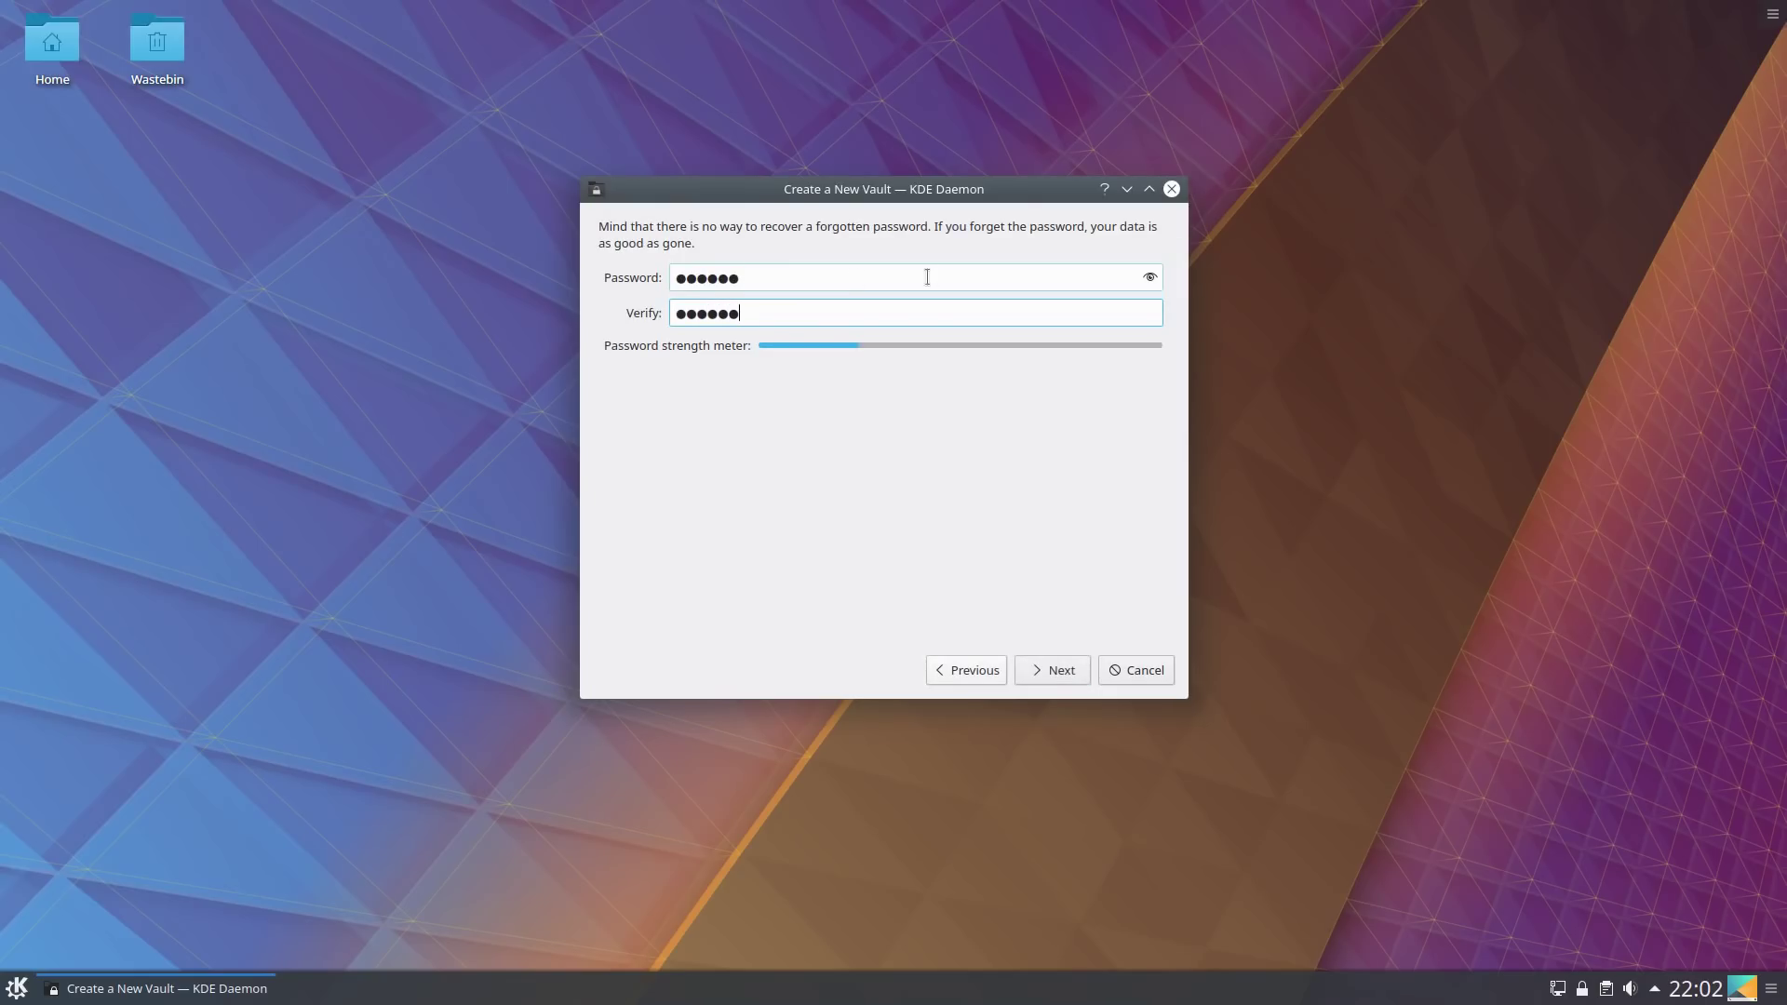
{"action": "left_click", "coordinate": [1074, 672]}
{"action": "left_click", "coordinate": [1075, 673]}
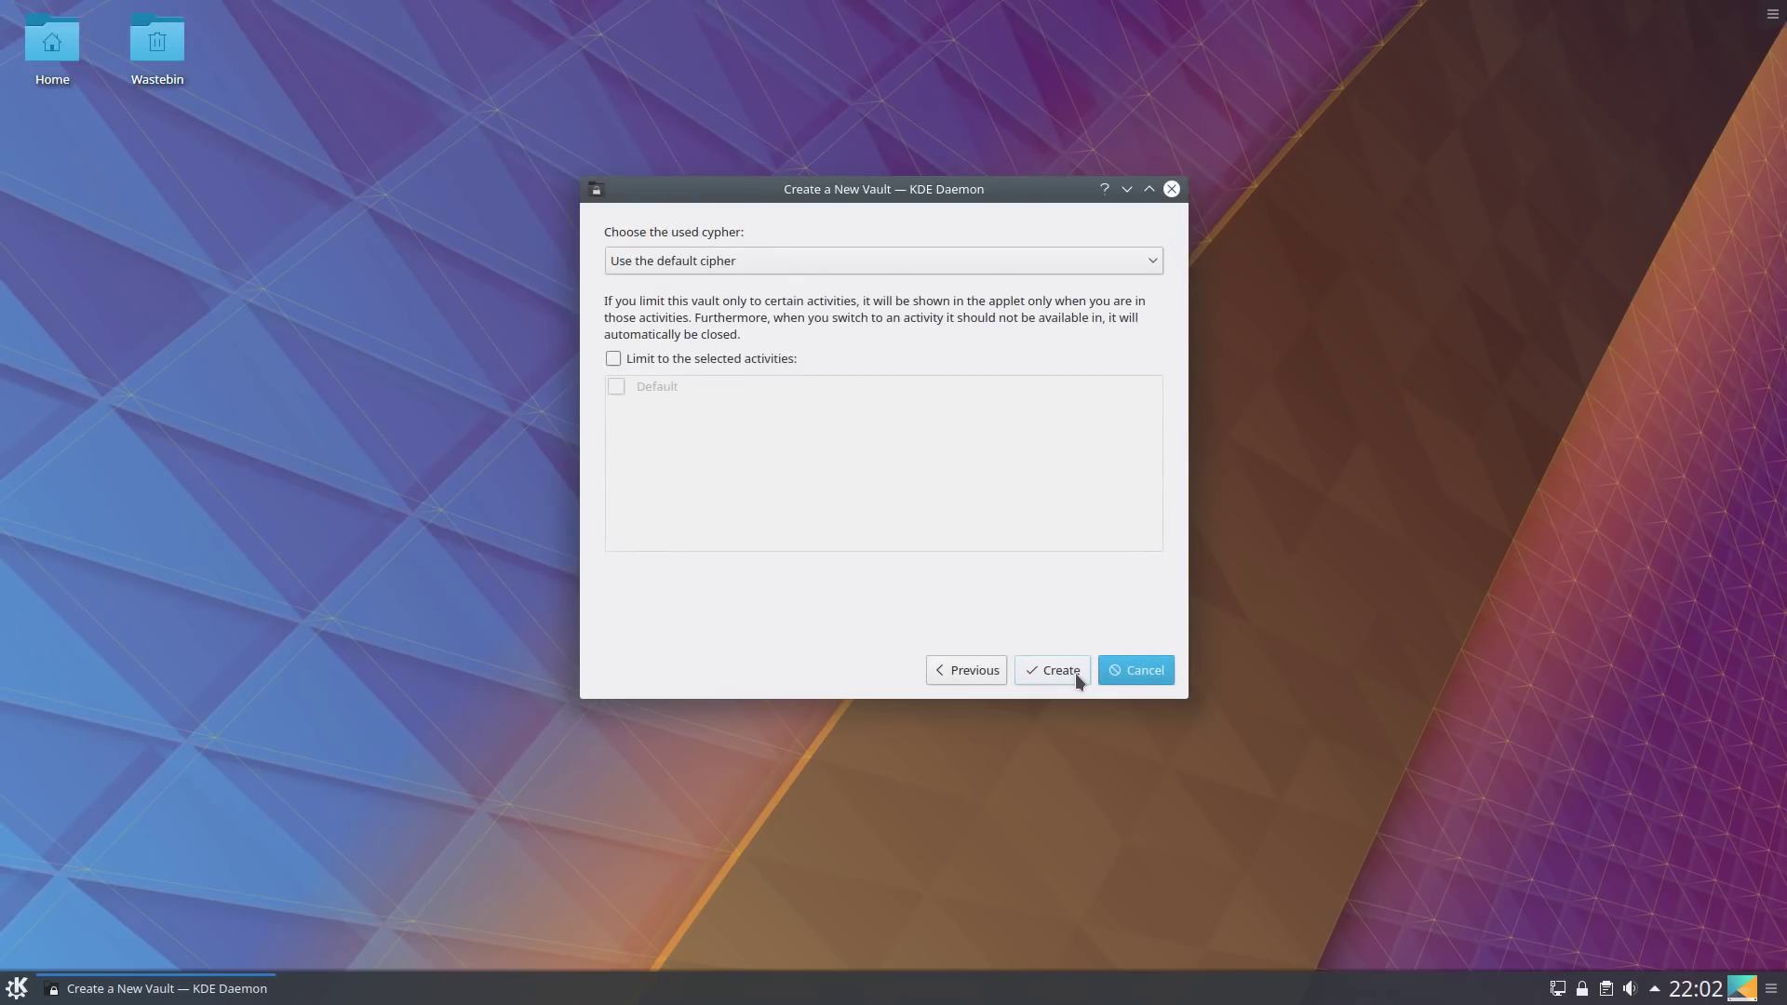
{"action": "left_click", "coordinate": [1072, 673]}
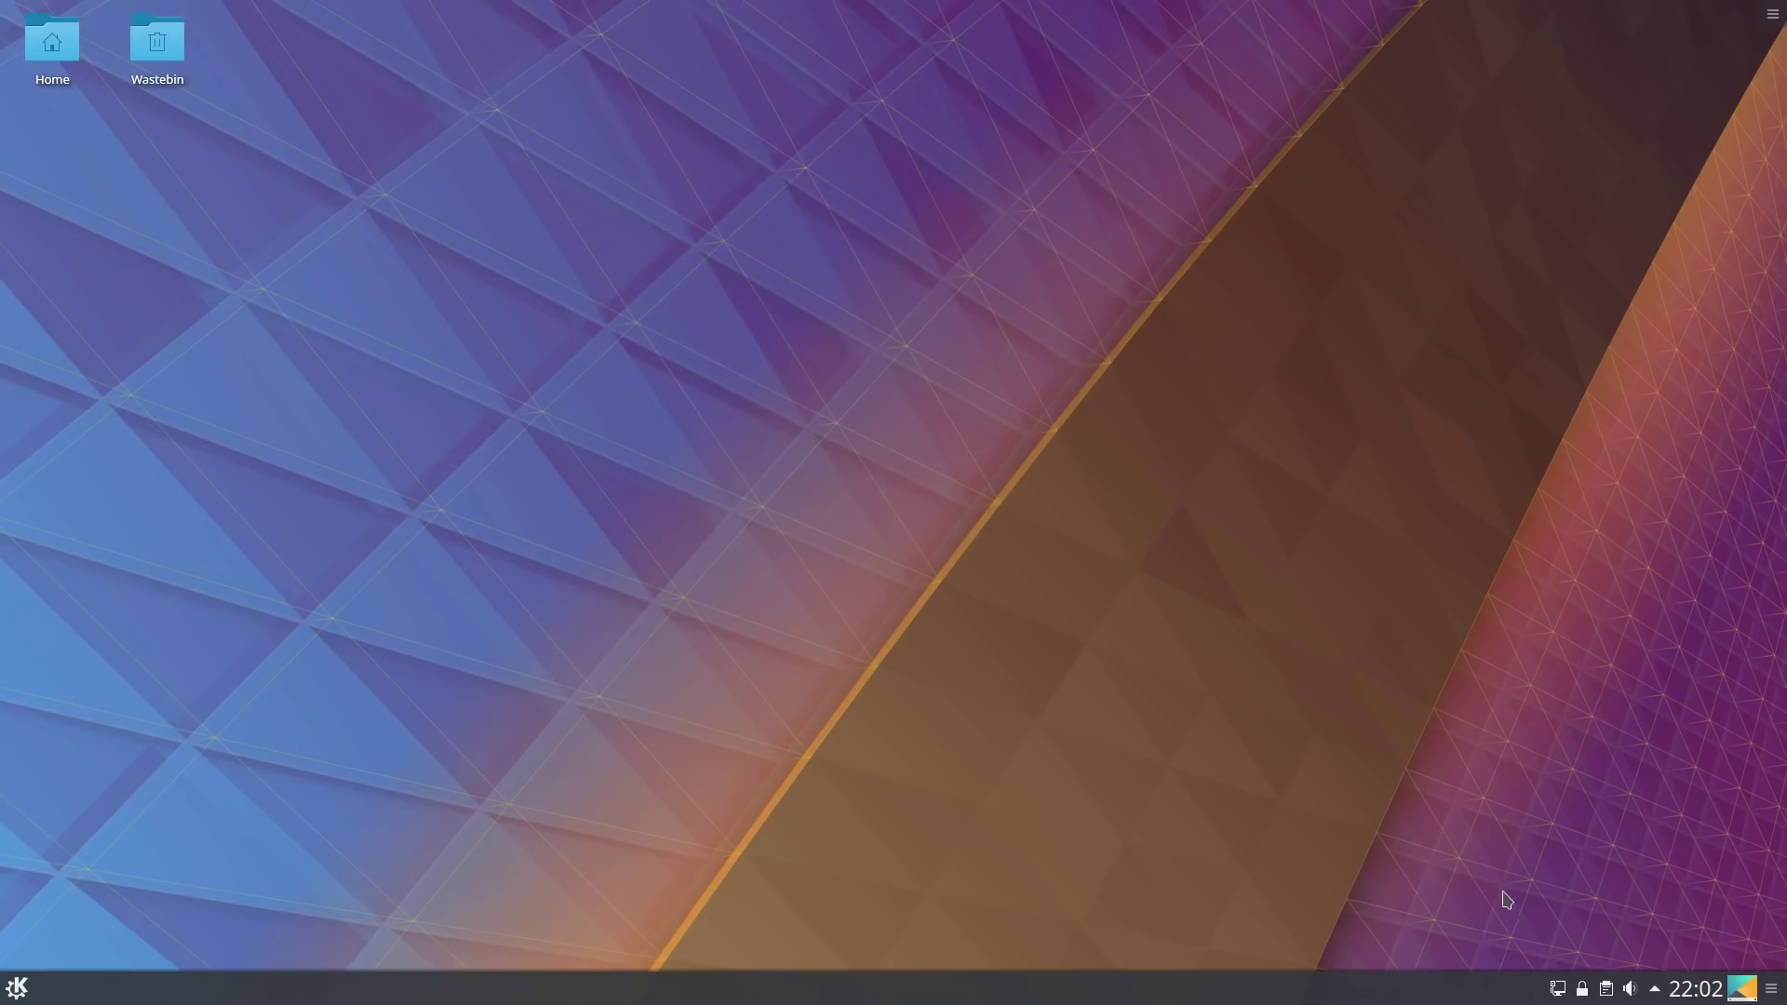
Open the "hidden stuff" vault in the file manager.
{"action": "left_click", "coordinate": [1581, 989]}
{"action": "left_click", "coordinate": [1480, 675]}
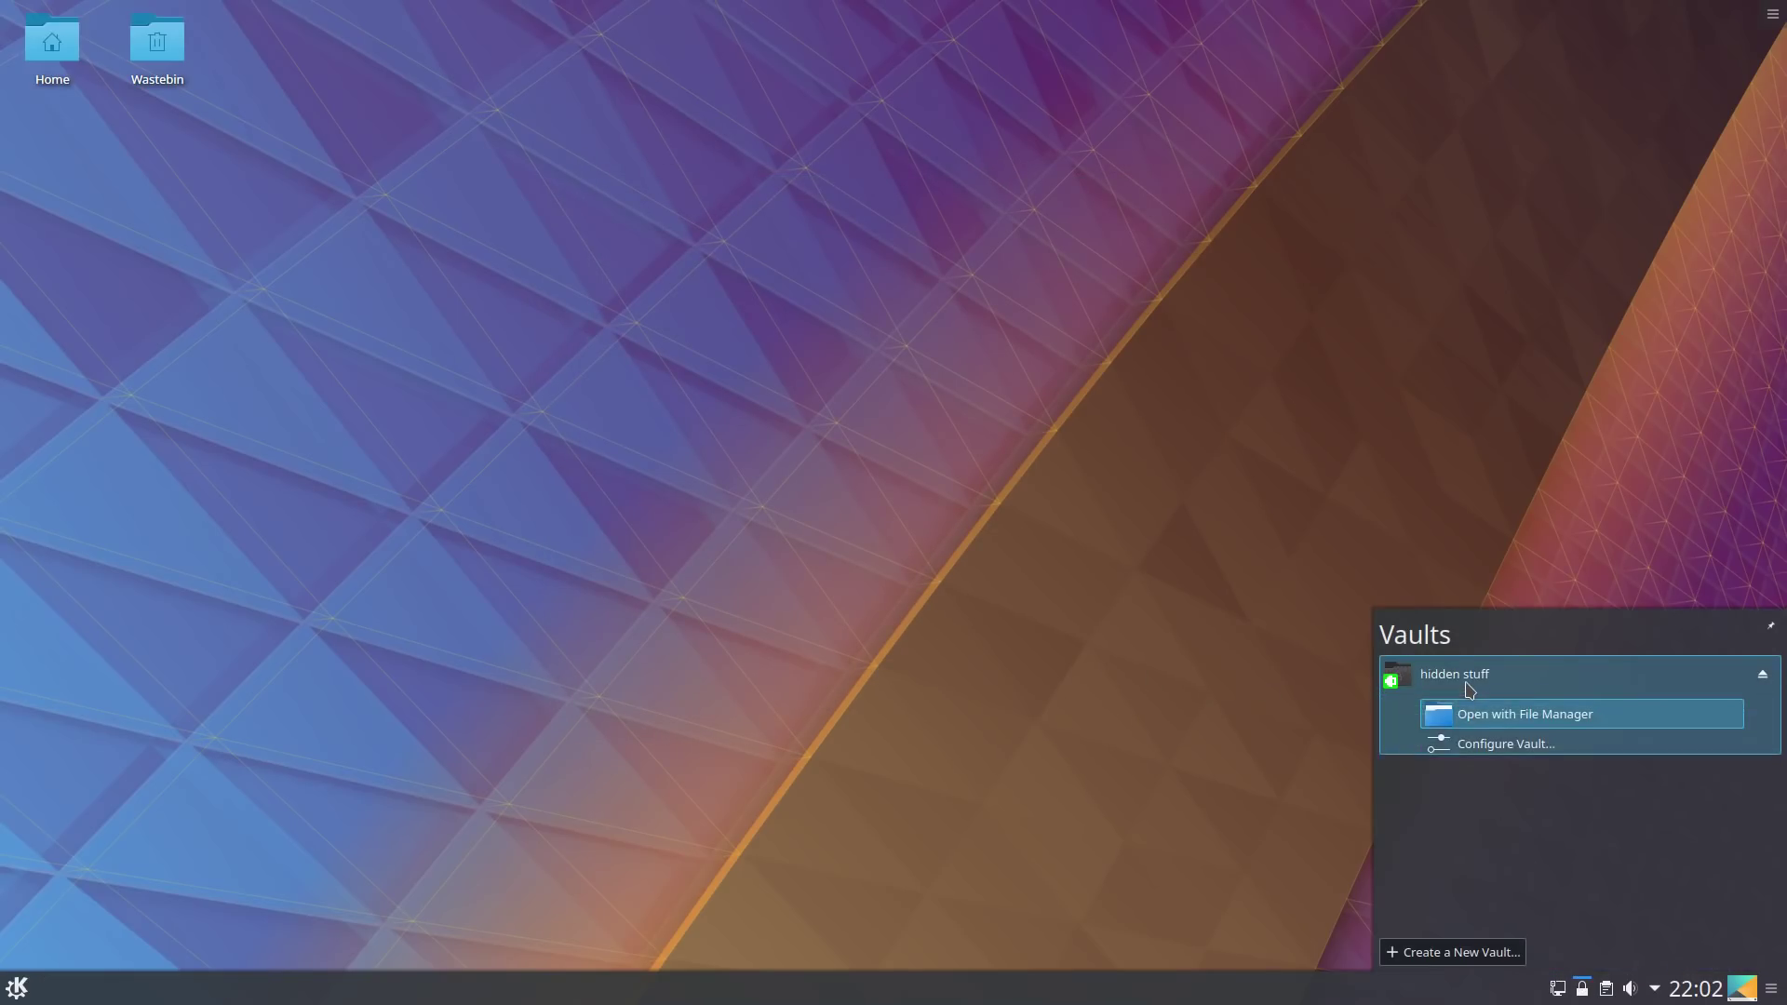
{"action": "left_click", "coordinate": [1480, 713]}
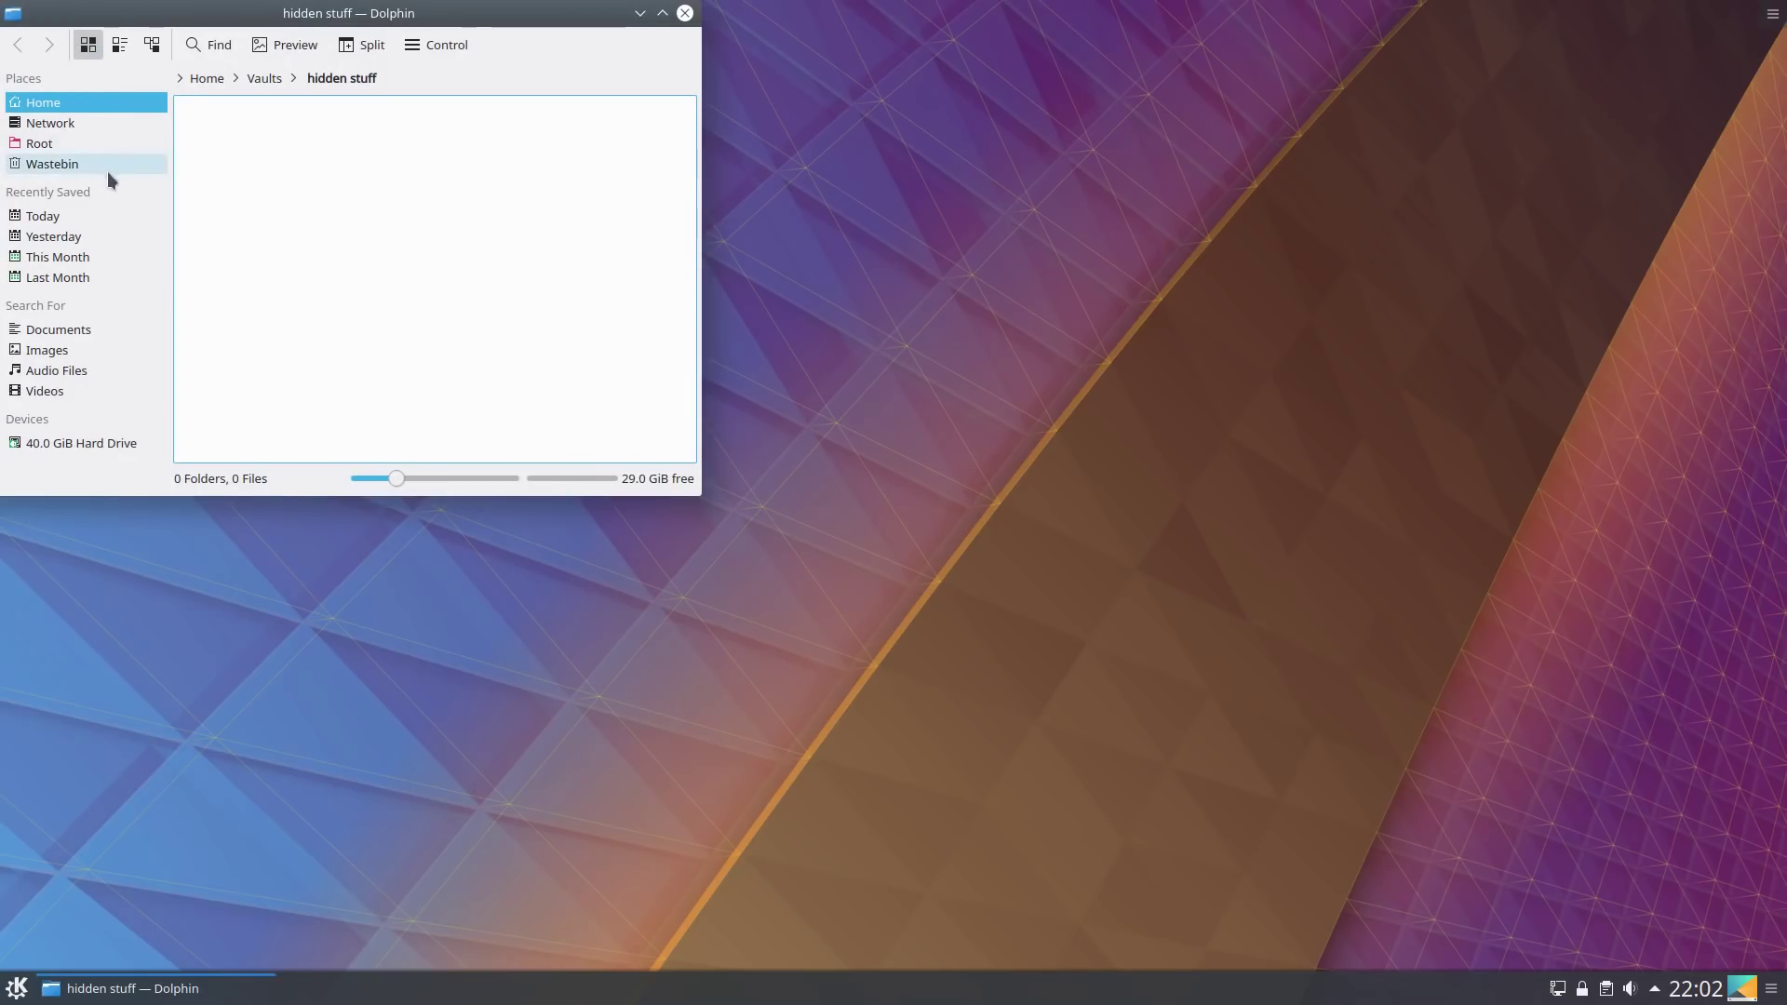
Search the Application Dashboard for "vl", launch VLC media player, and accept its privacy policy with metadata network access allowed.
{"action": "key", "text": "super"}
{"action": "type", "text": "vl"}
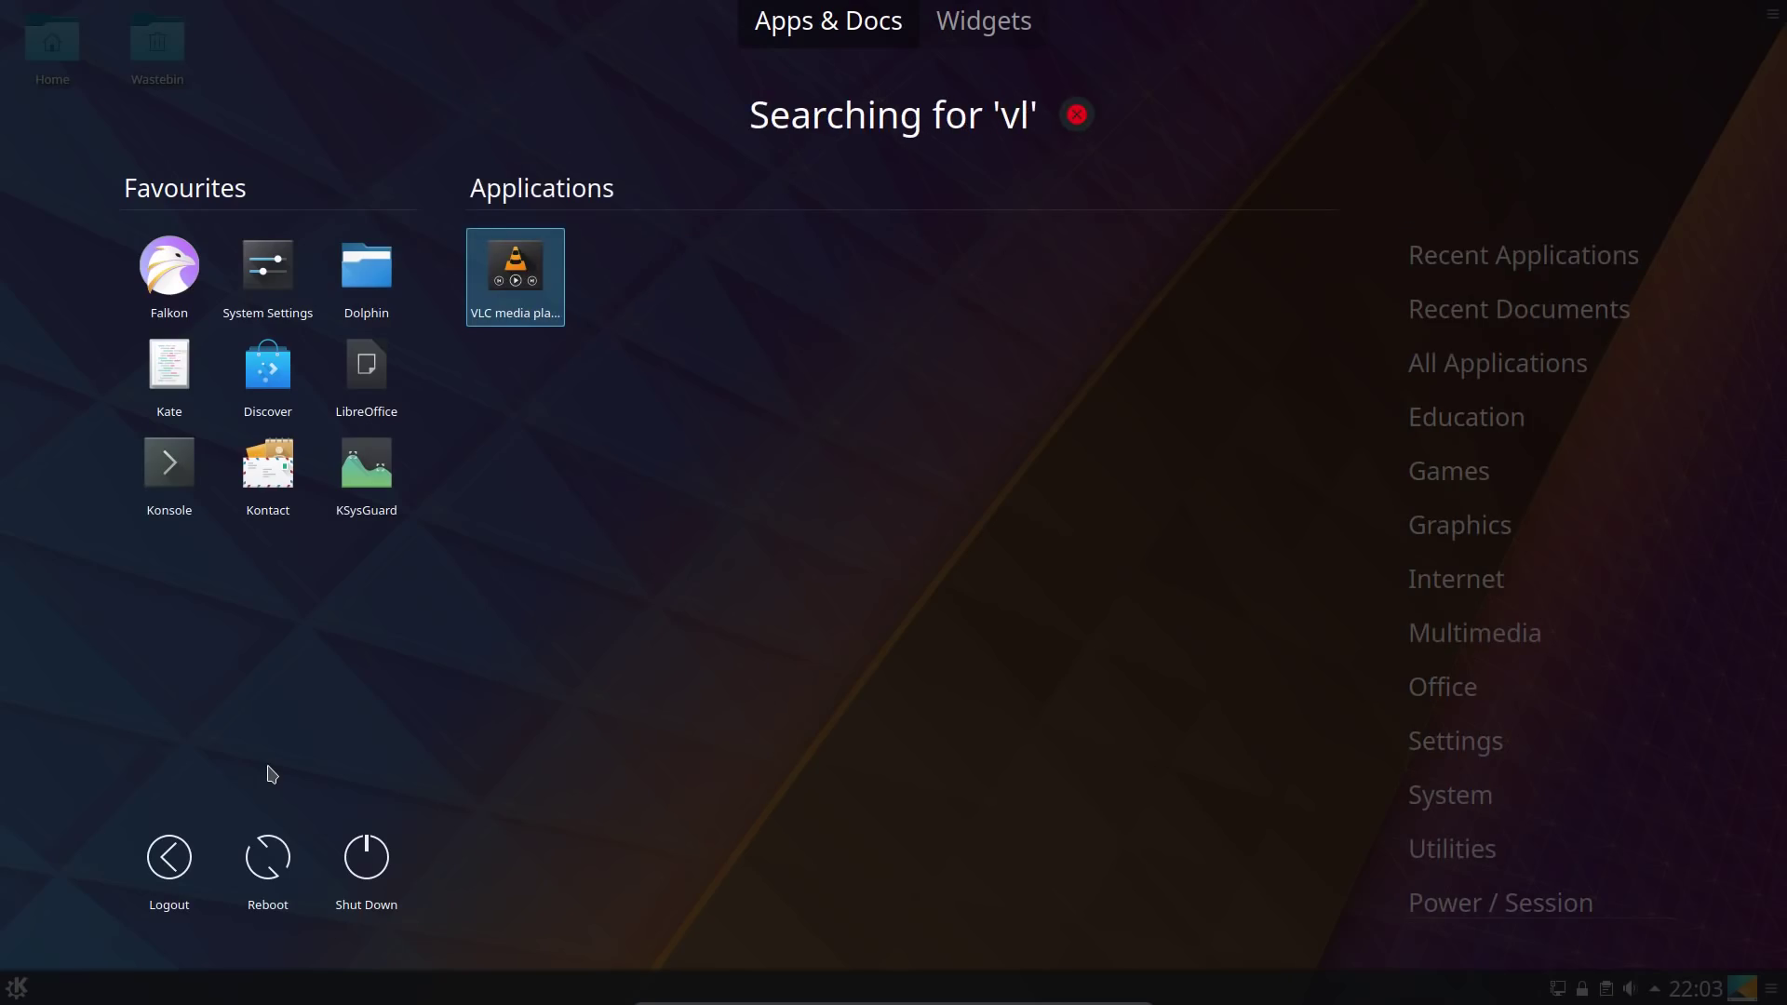
{"action": "key", "text": "Return"}
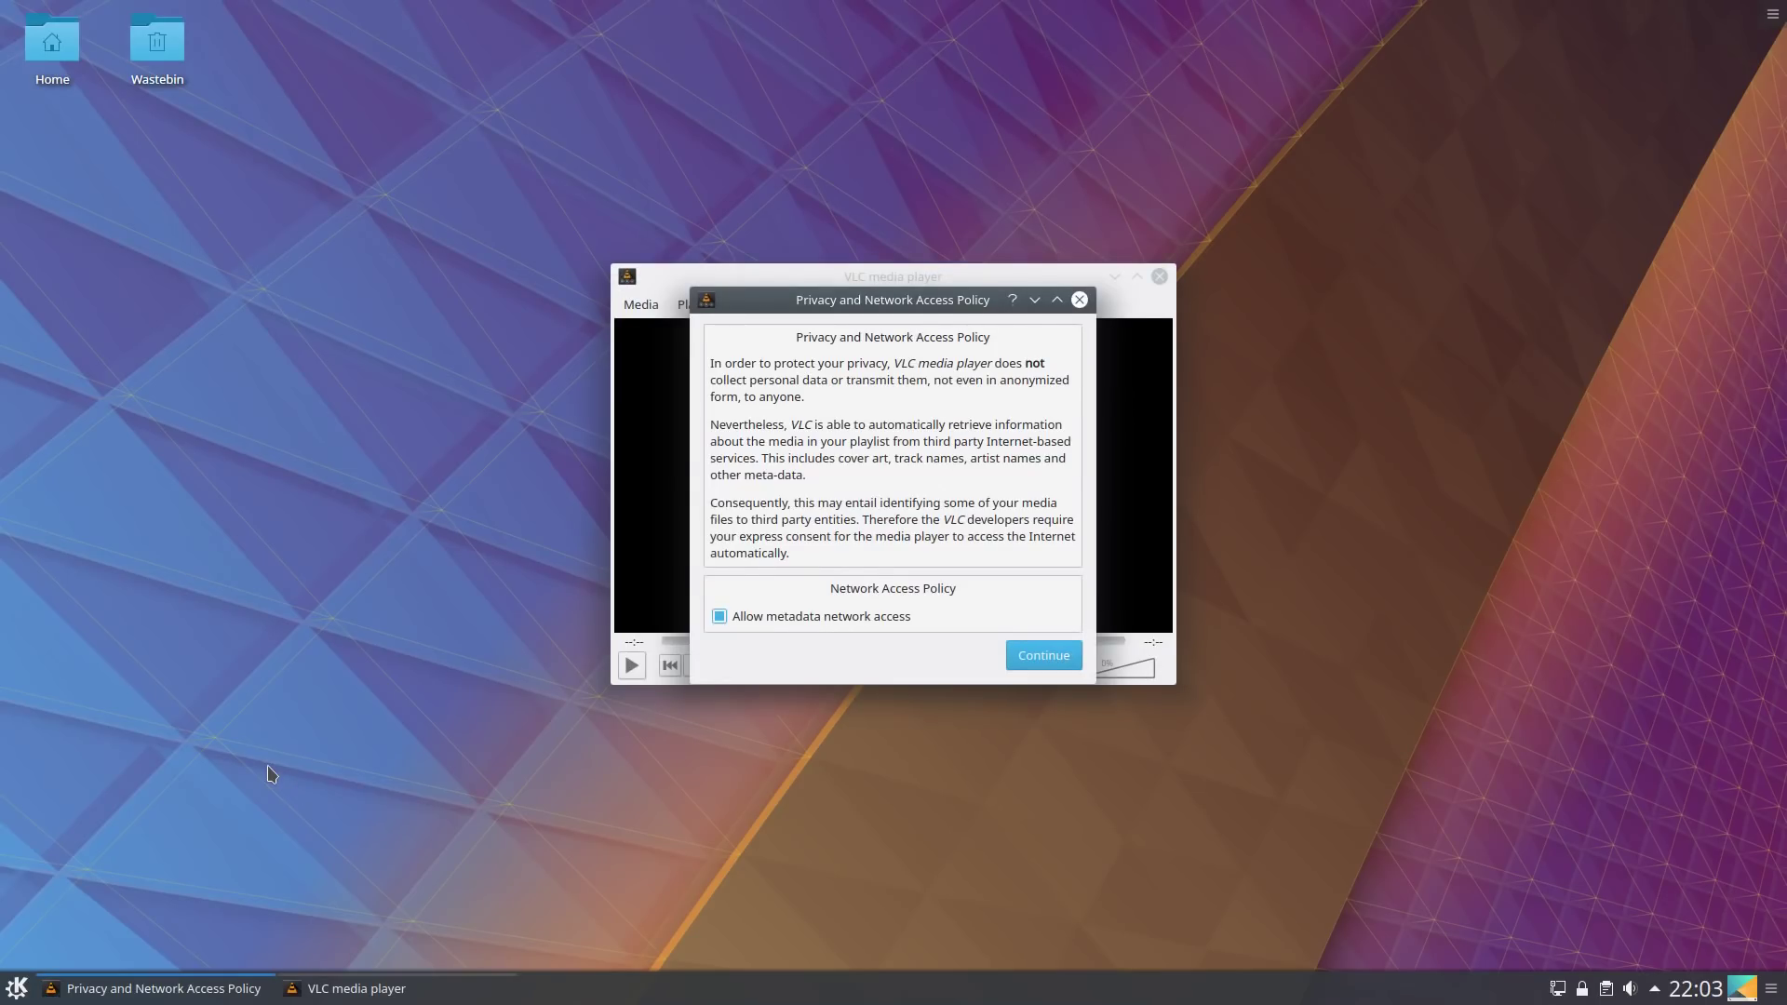
{"action": "key", "text": "Return"}
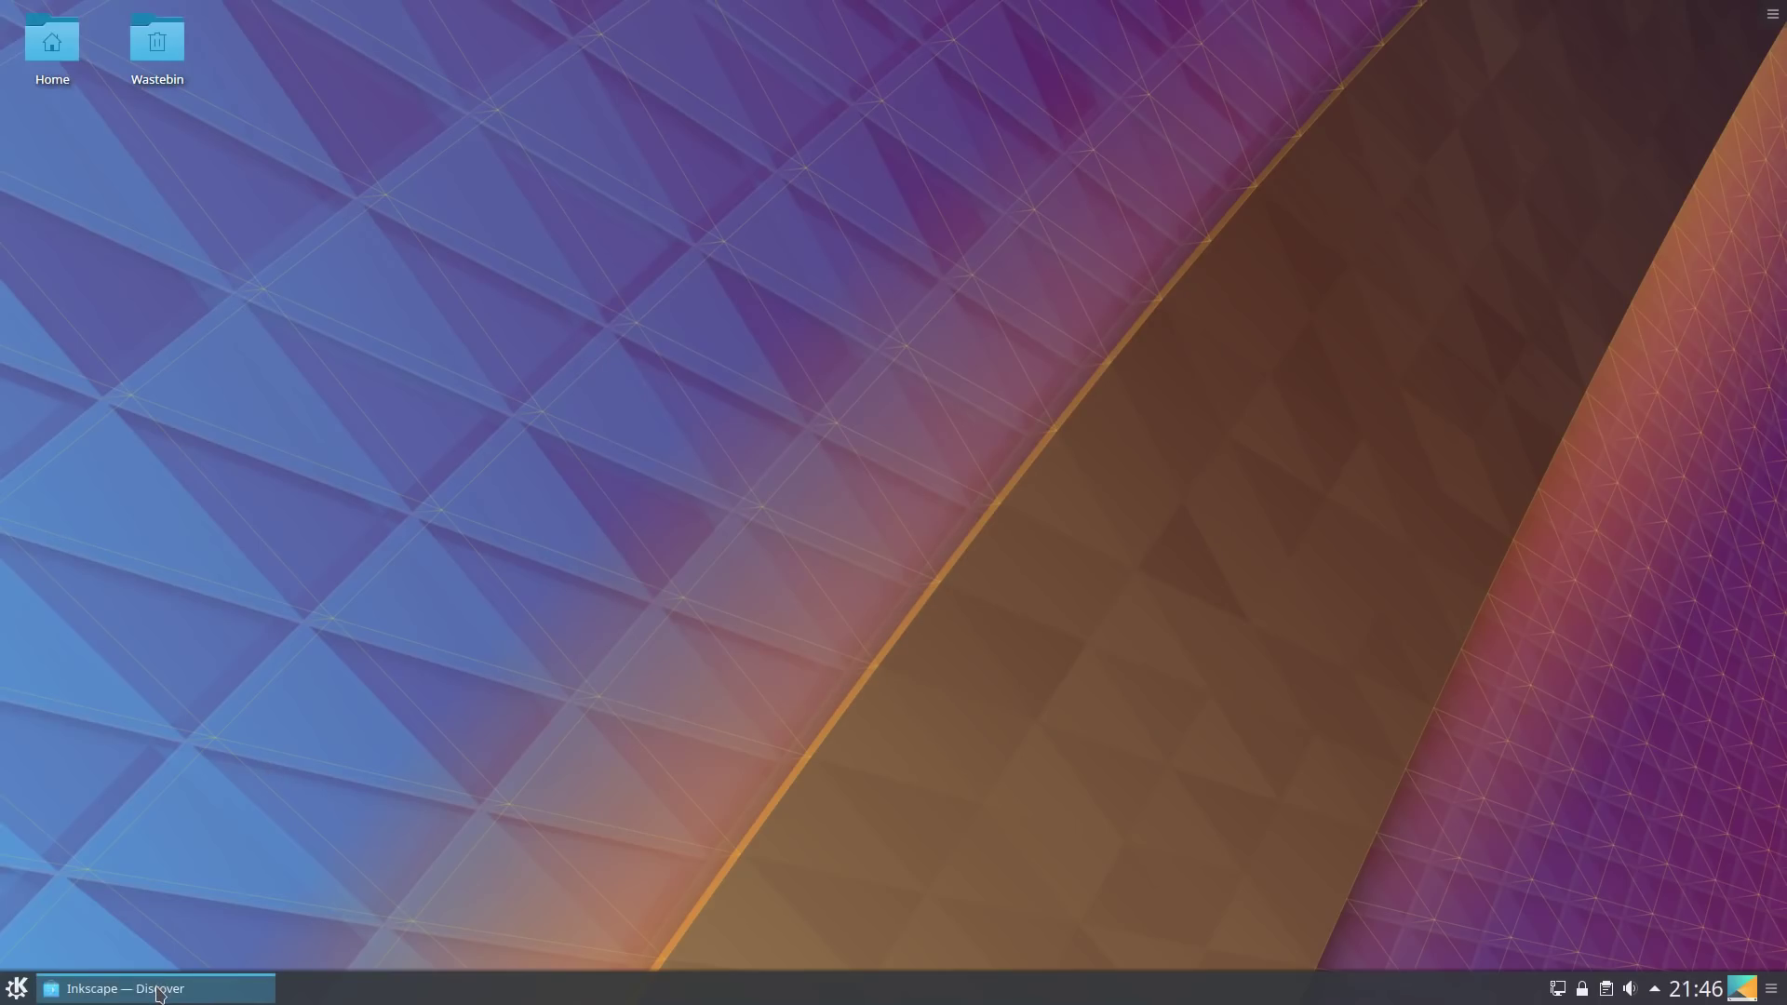
Restore the Discover window showing Inkscape and launch Inkscape from its page.
{"action": "left_click", "coordinate": [158, 994]}
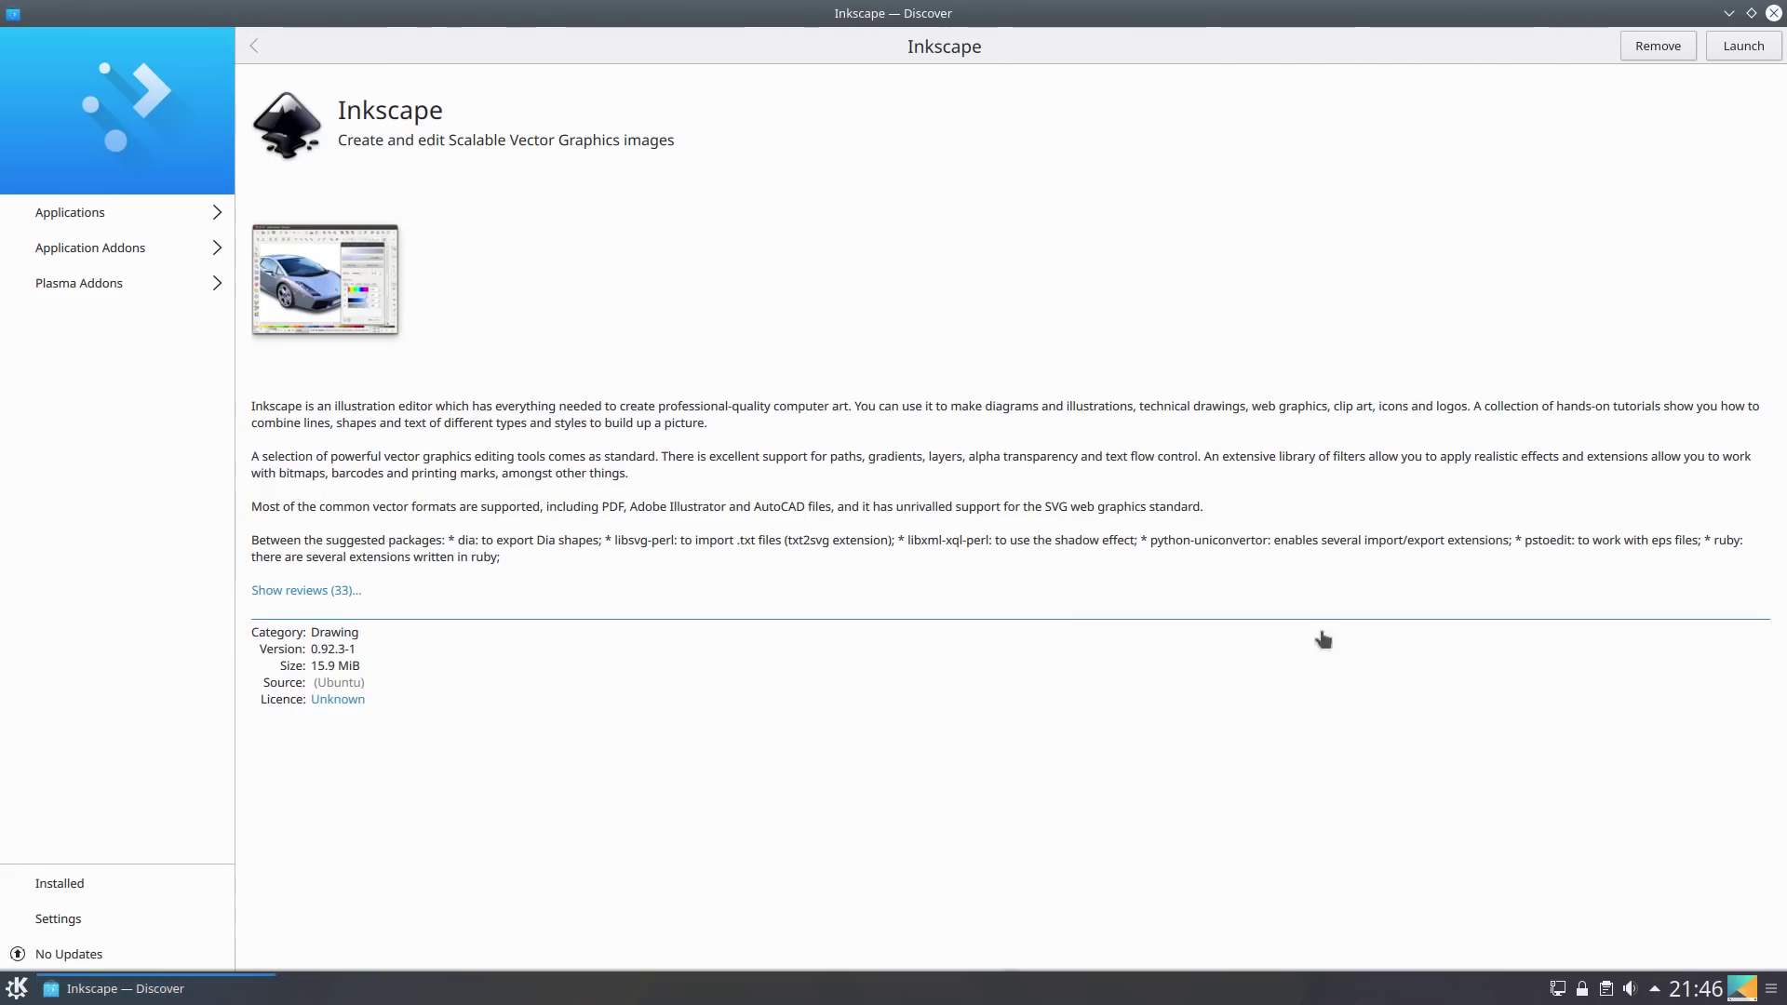
{"action": "left_click", "coordinate": [1727, 48]}
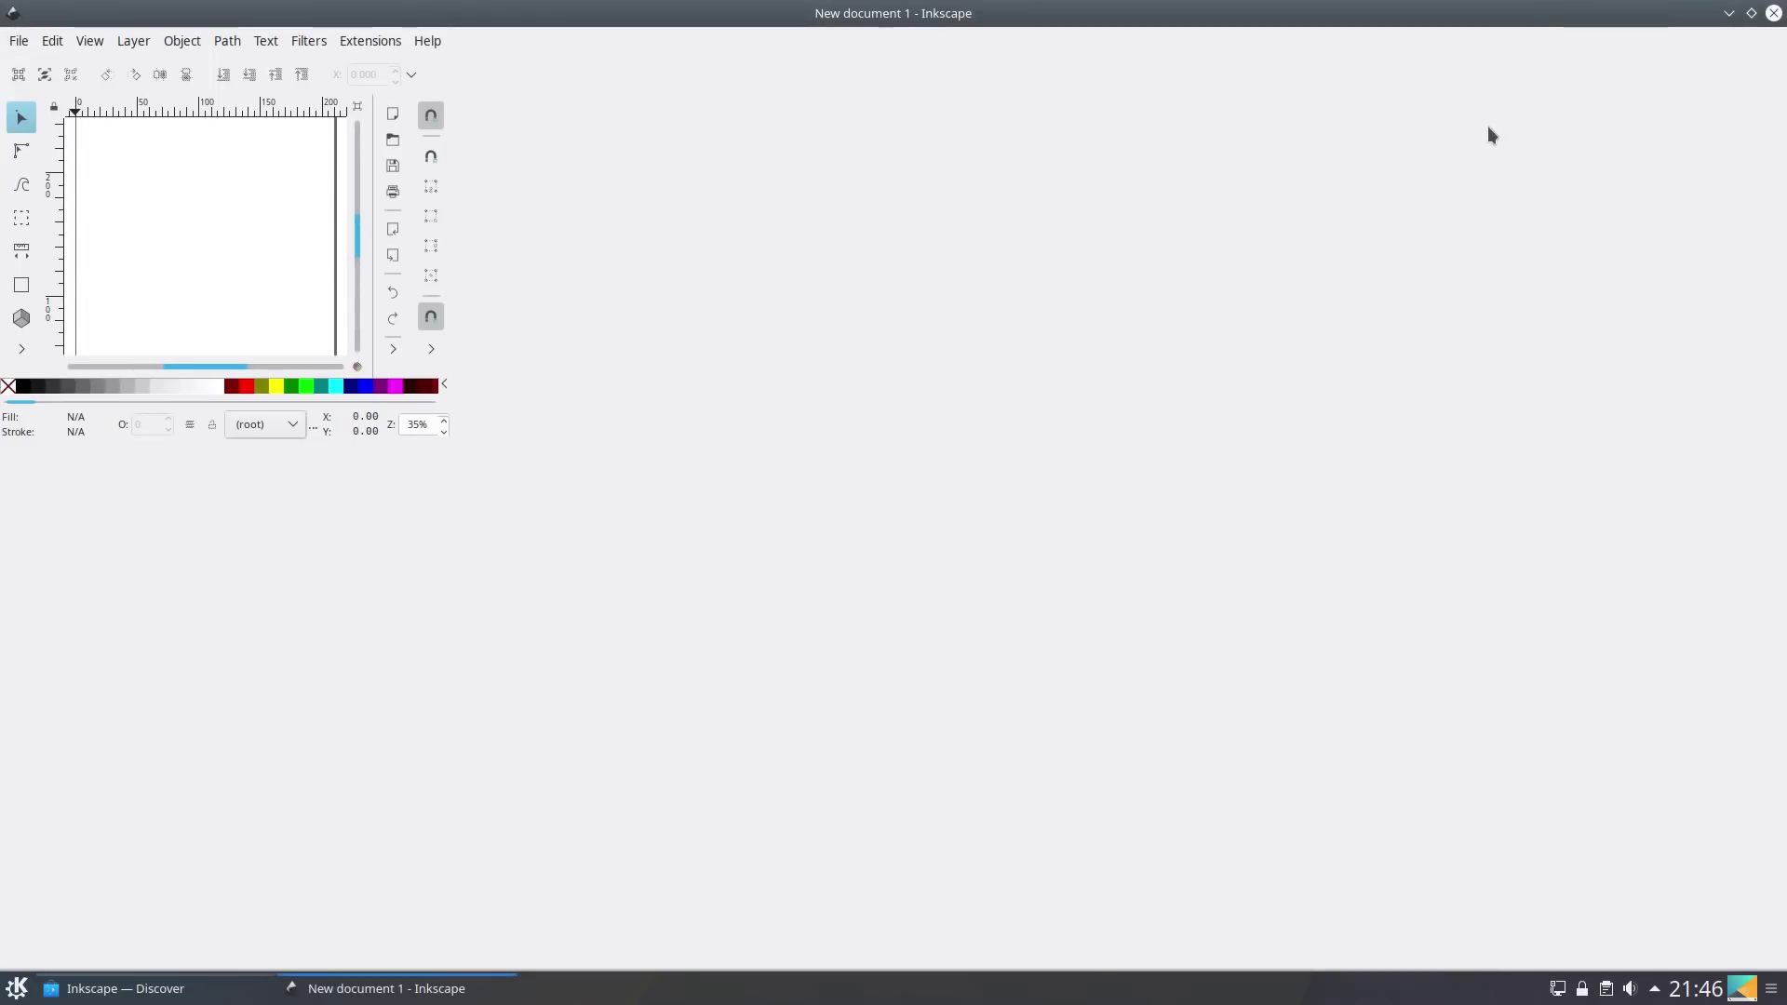